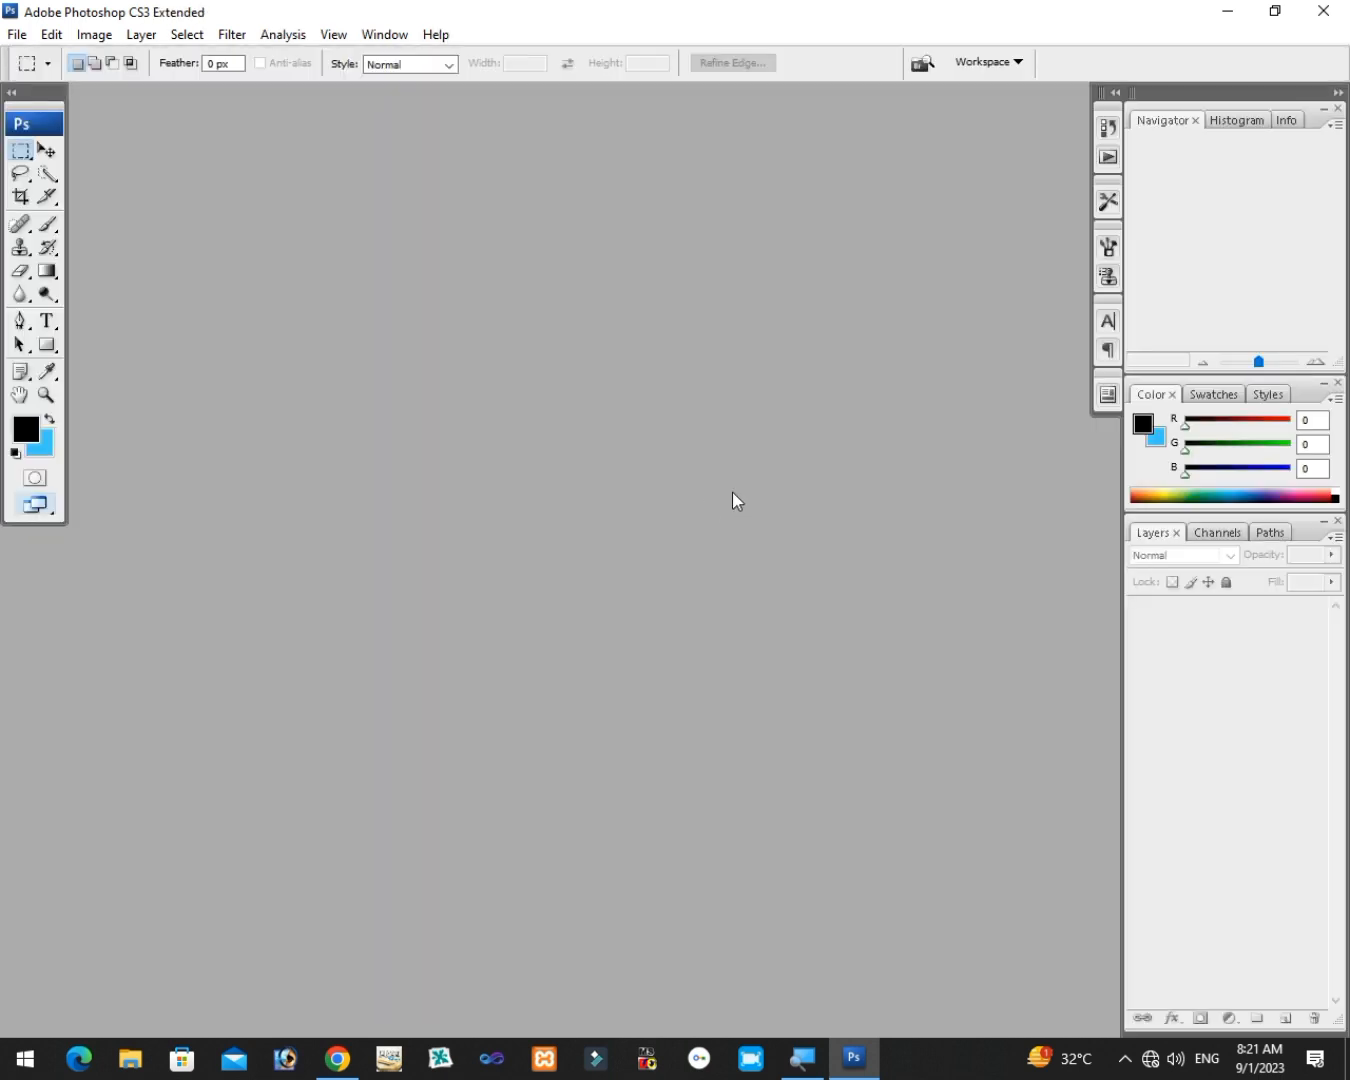
# - Activate the Move tool, switch briefly to the Quick Selection tool, and return to the Move tool
pyautogui.click(46, 152)
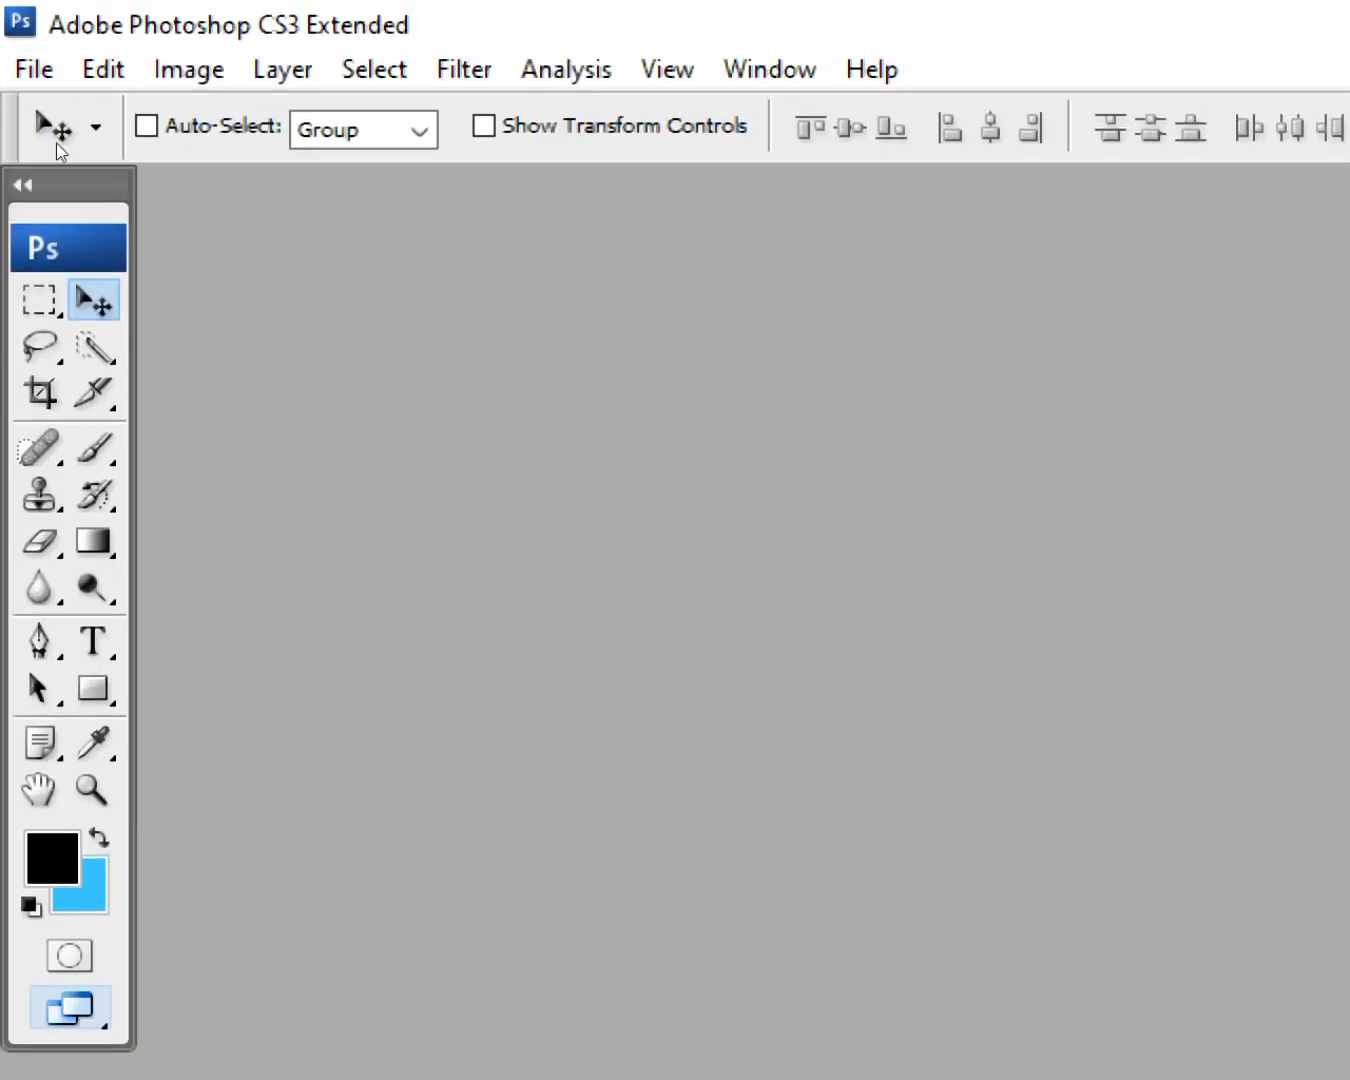
pyautogui.press('w')
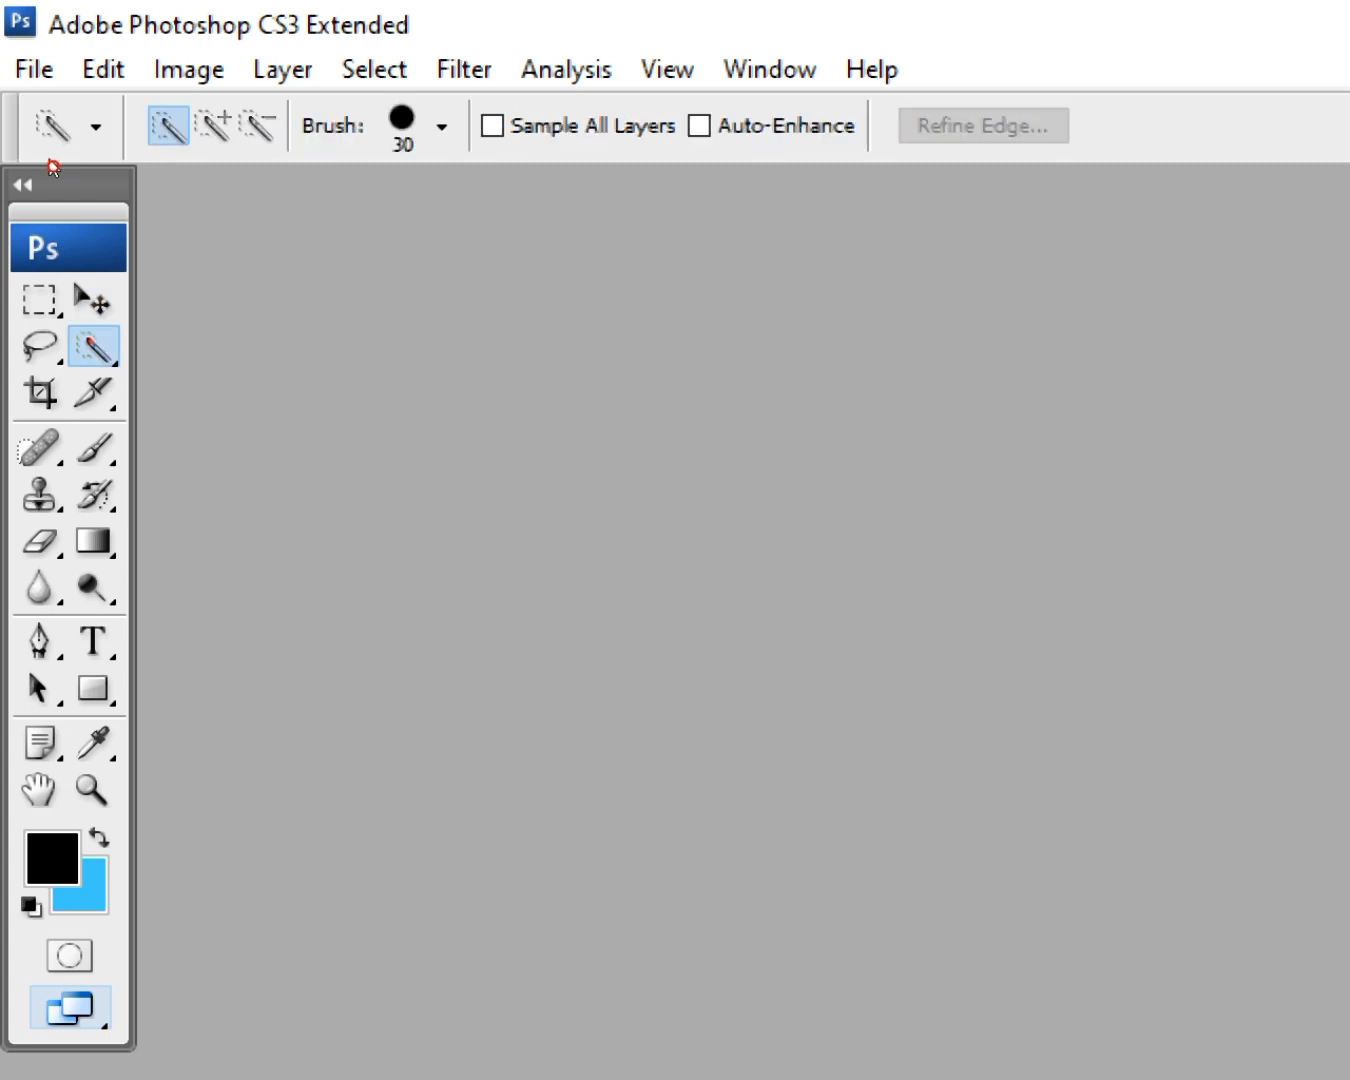
pyautogui.press('v')
pyautogui.click(29, 61)
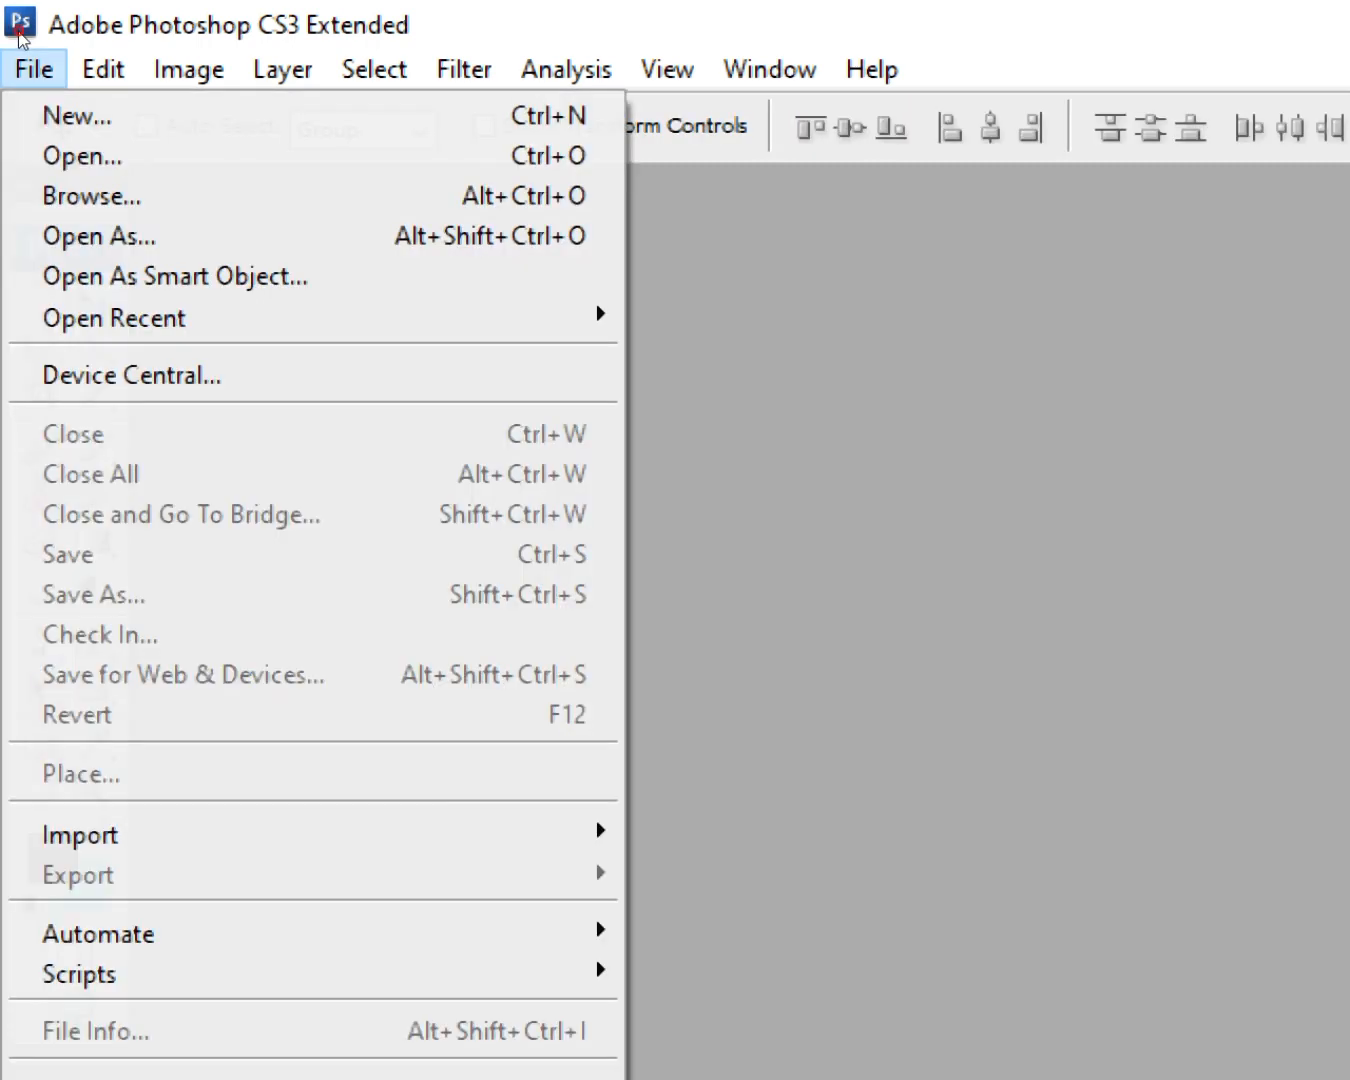
pyautogui.click(19, 34)
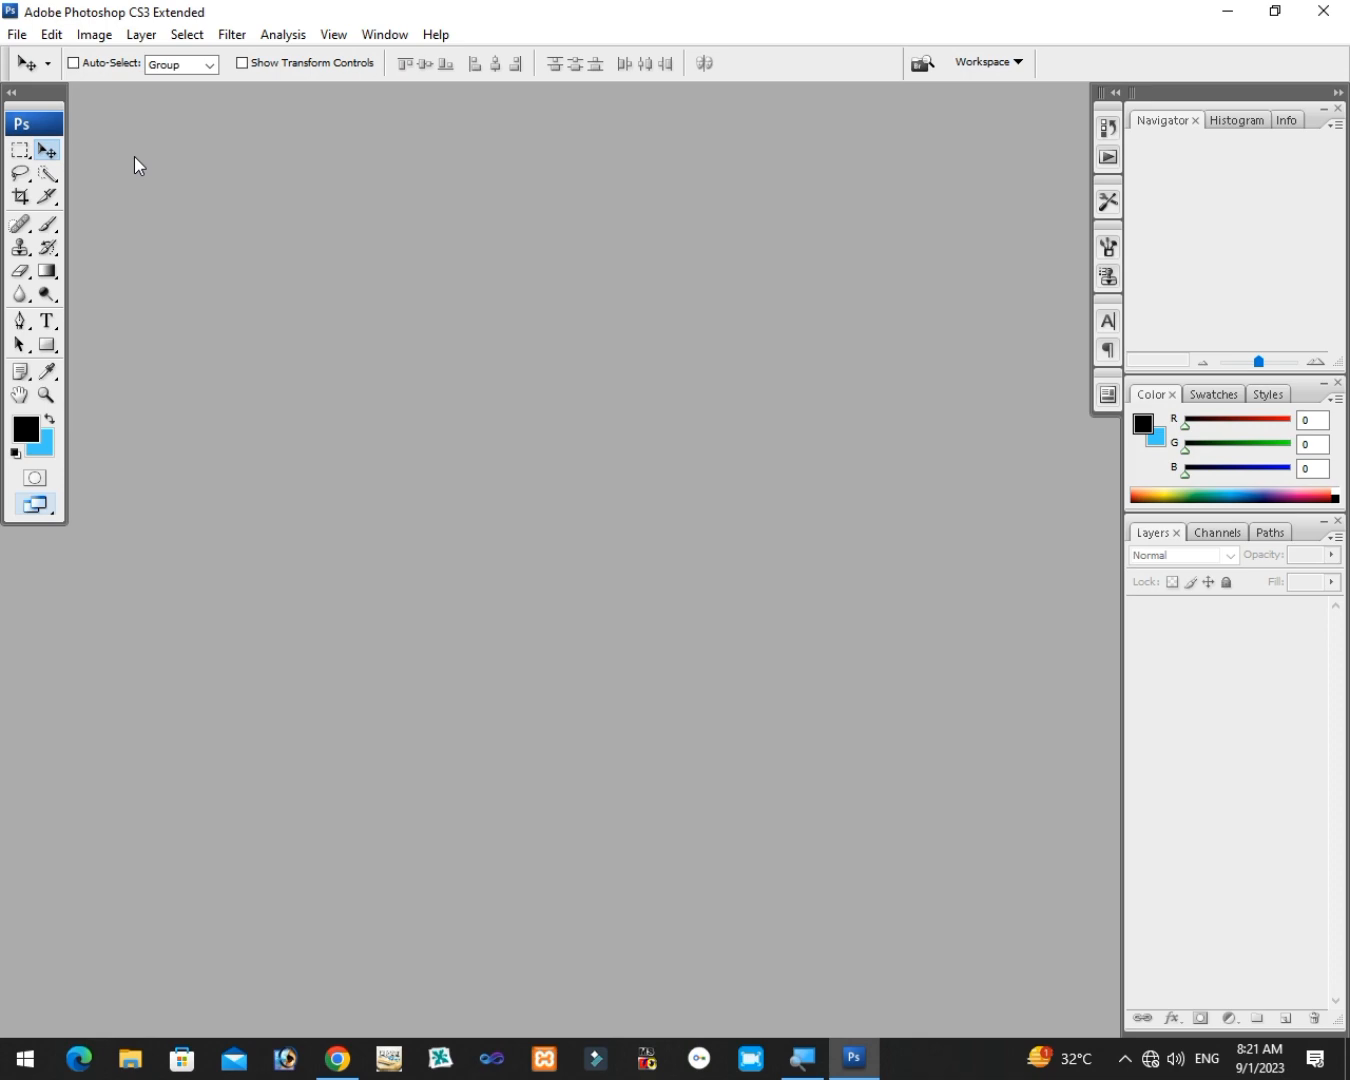
# - Create a new document from the Photo preset with size Portrait, 5 x 7, and move its window toward the middle of the workspace
pyautogui.hotkey('ctrl', 'n')
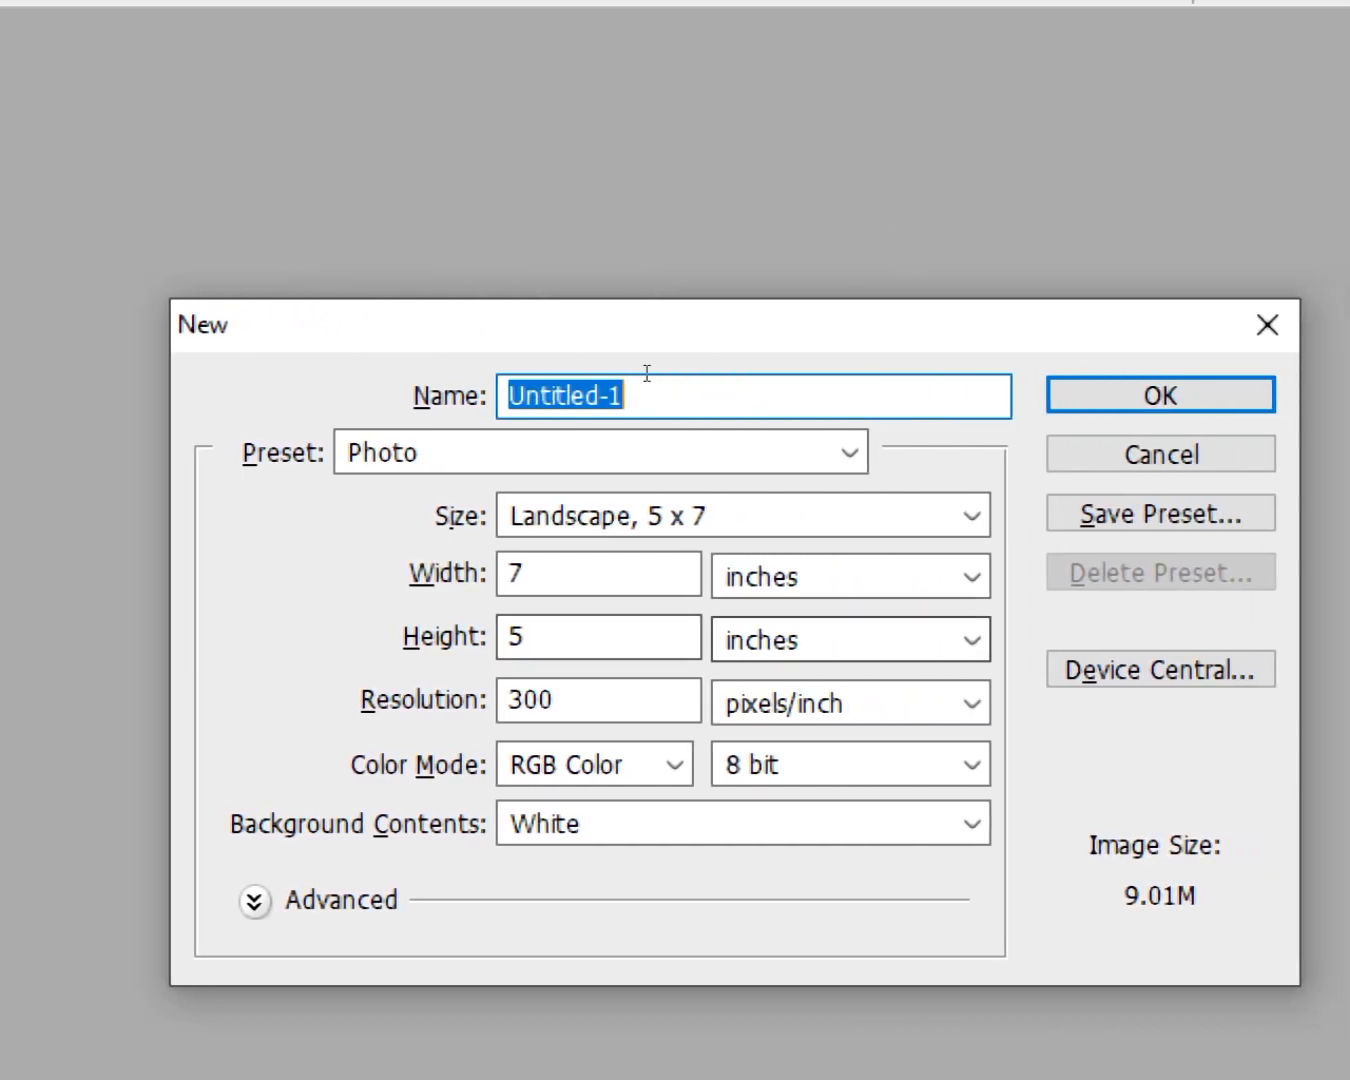
pyautogui.click(687, 341)
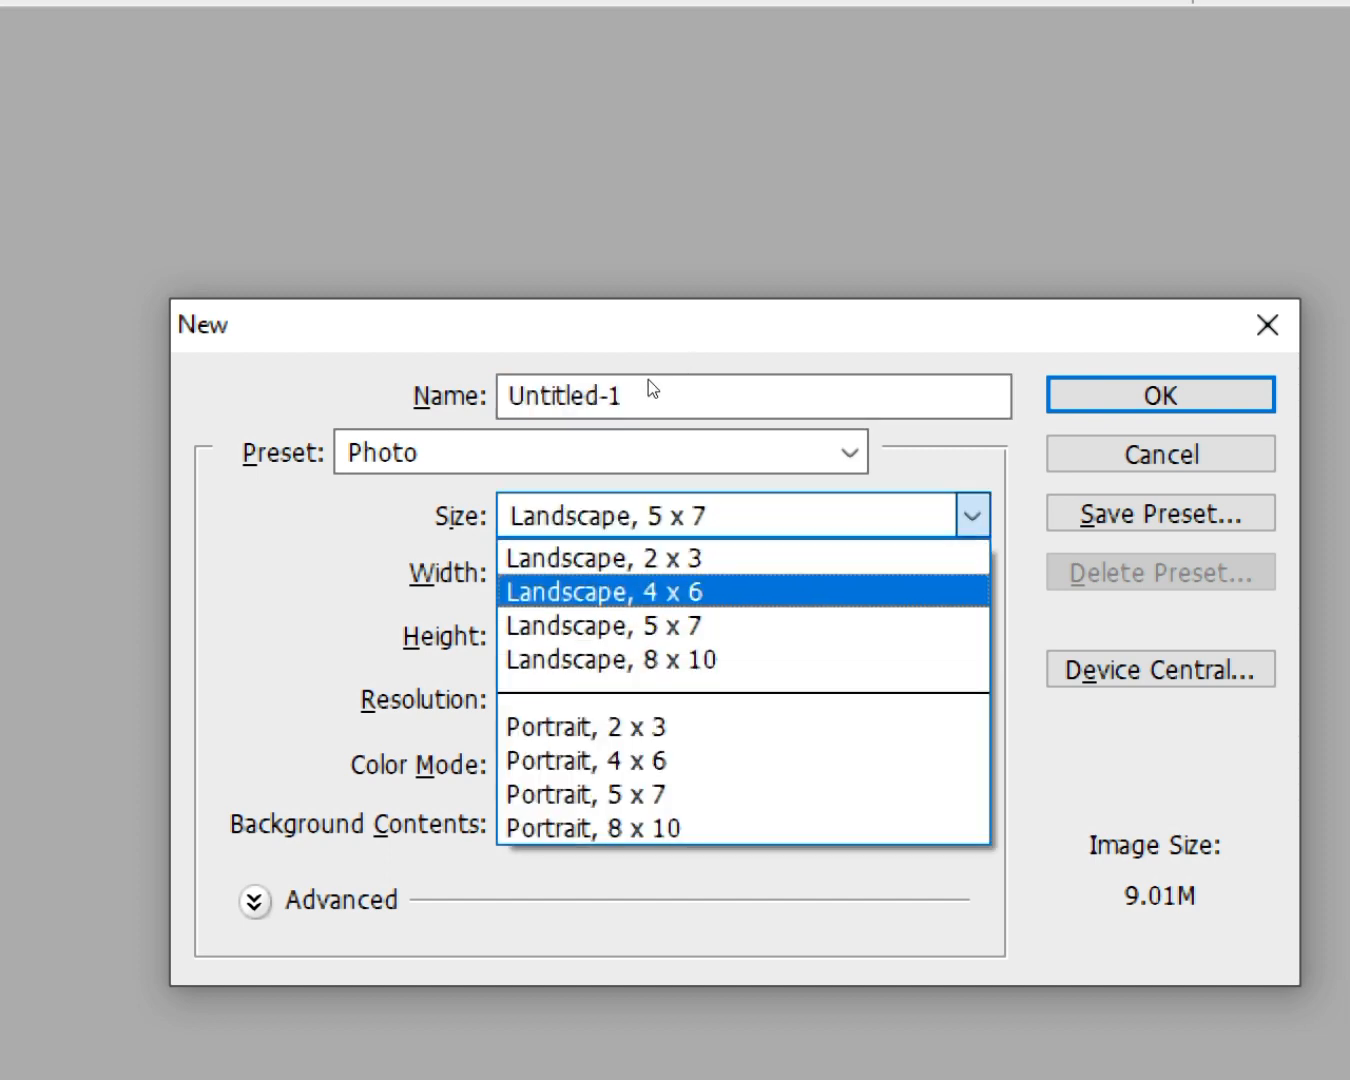
pyautogui.click(625, 470)
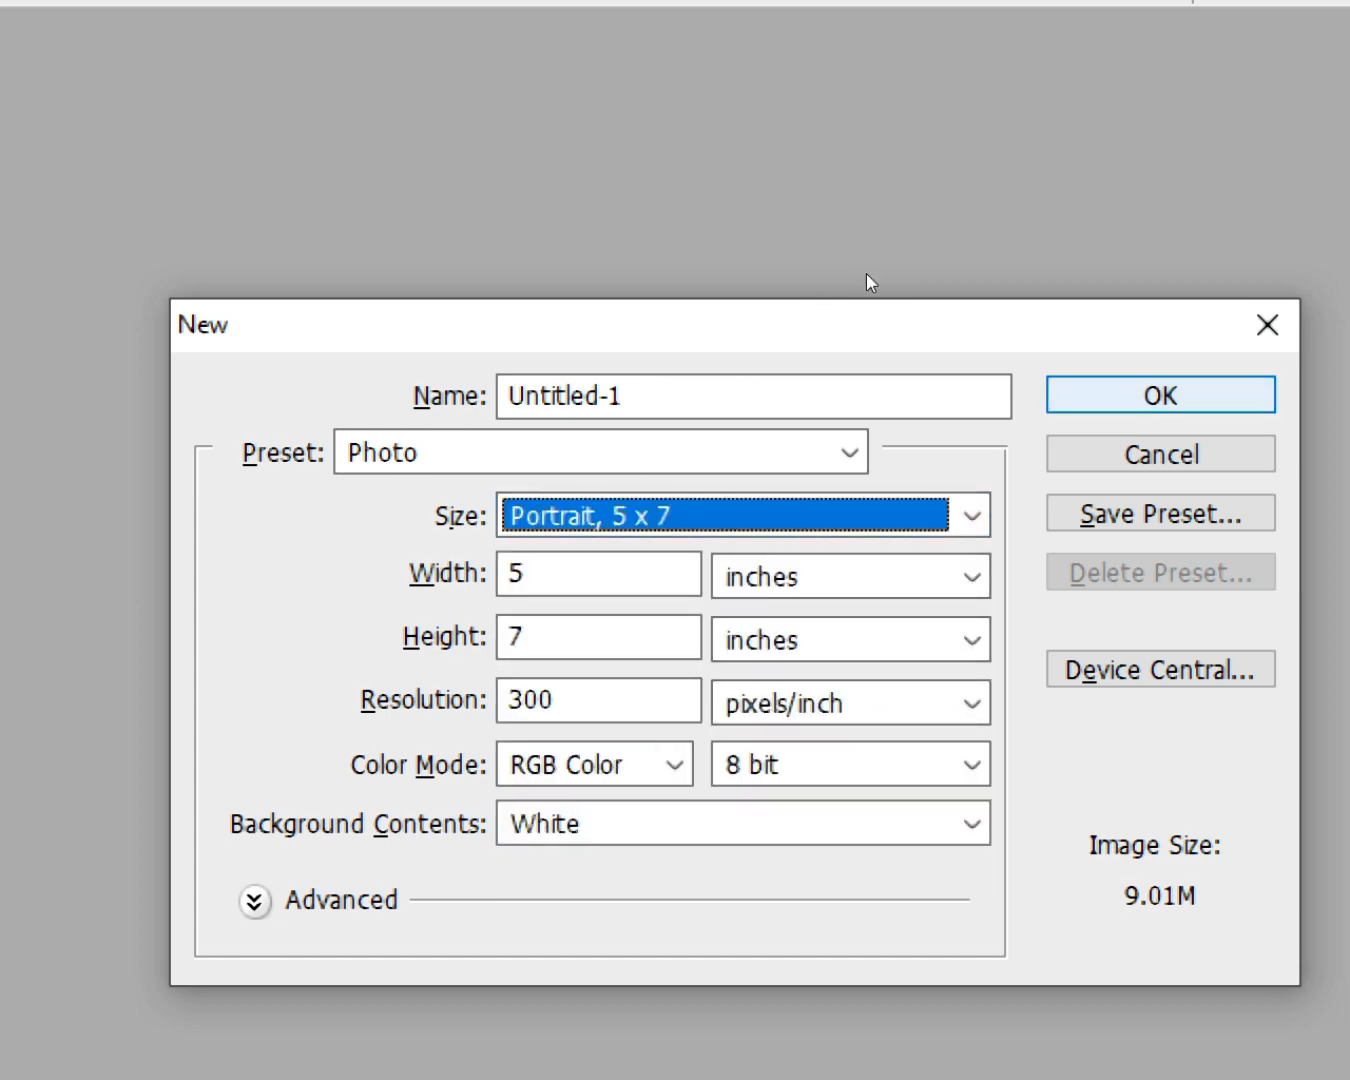
pyautogui.press('Return')
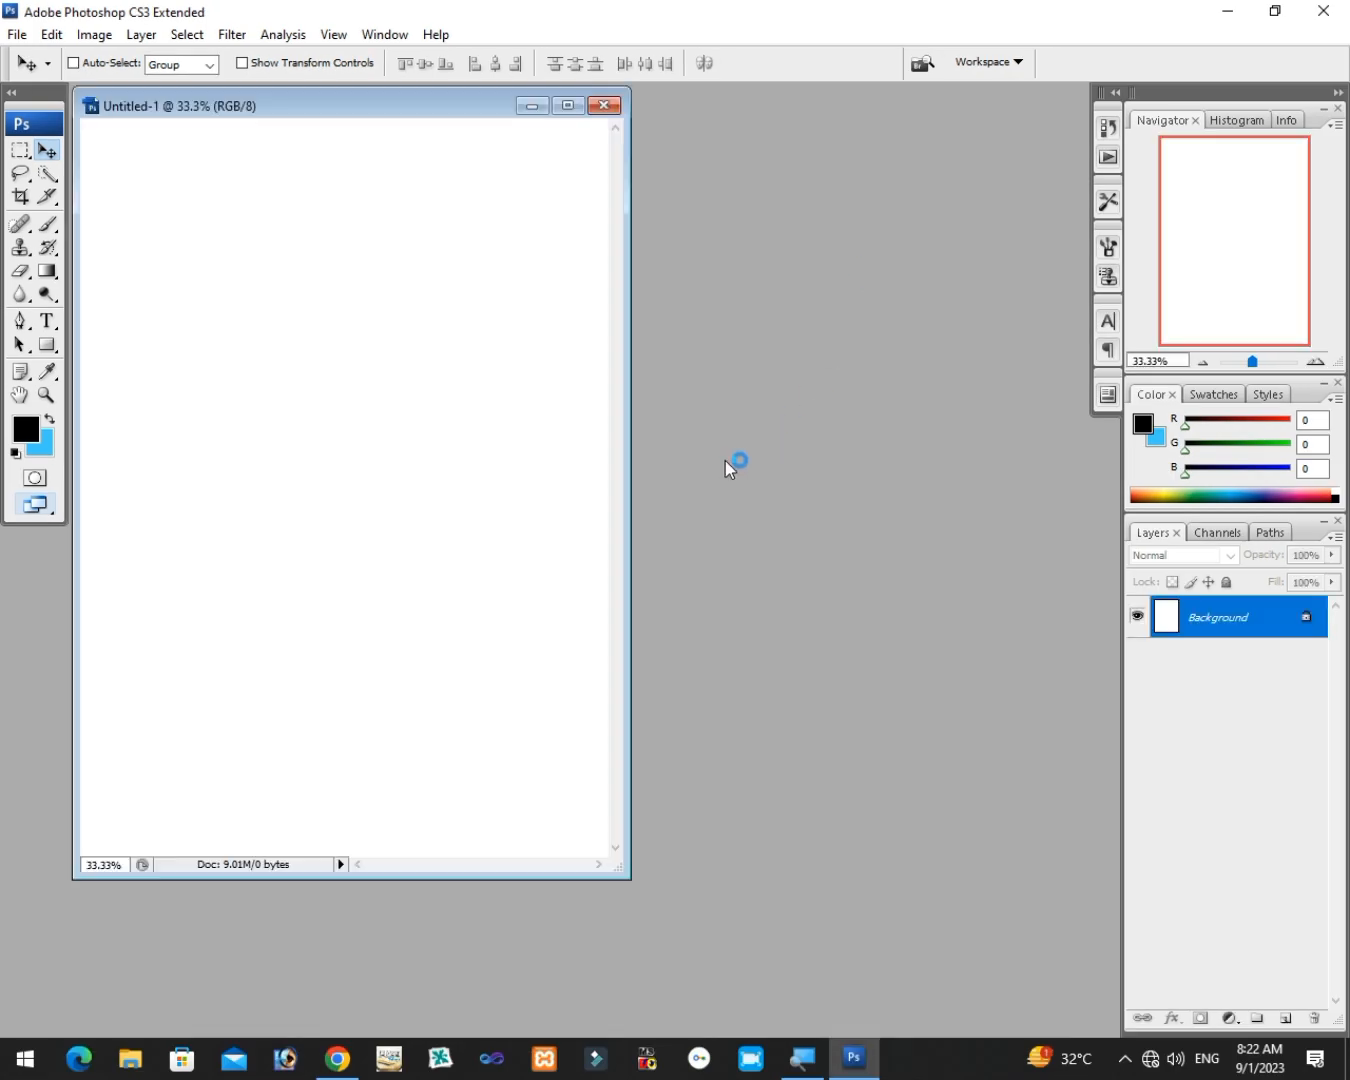
pyautogui.moveTo(209, 110); pyautogui.dragTo(358, 162)
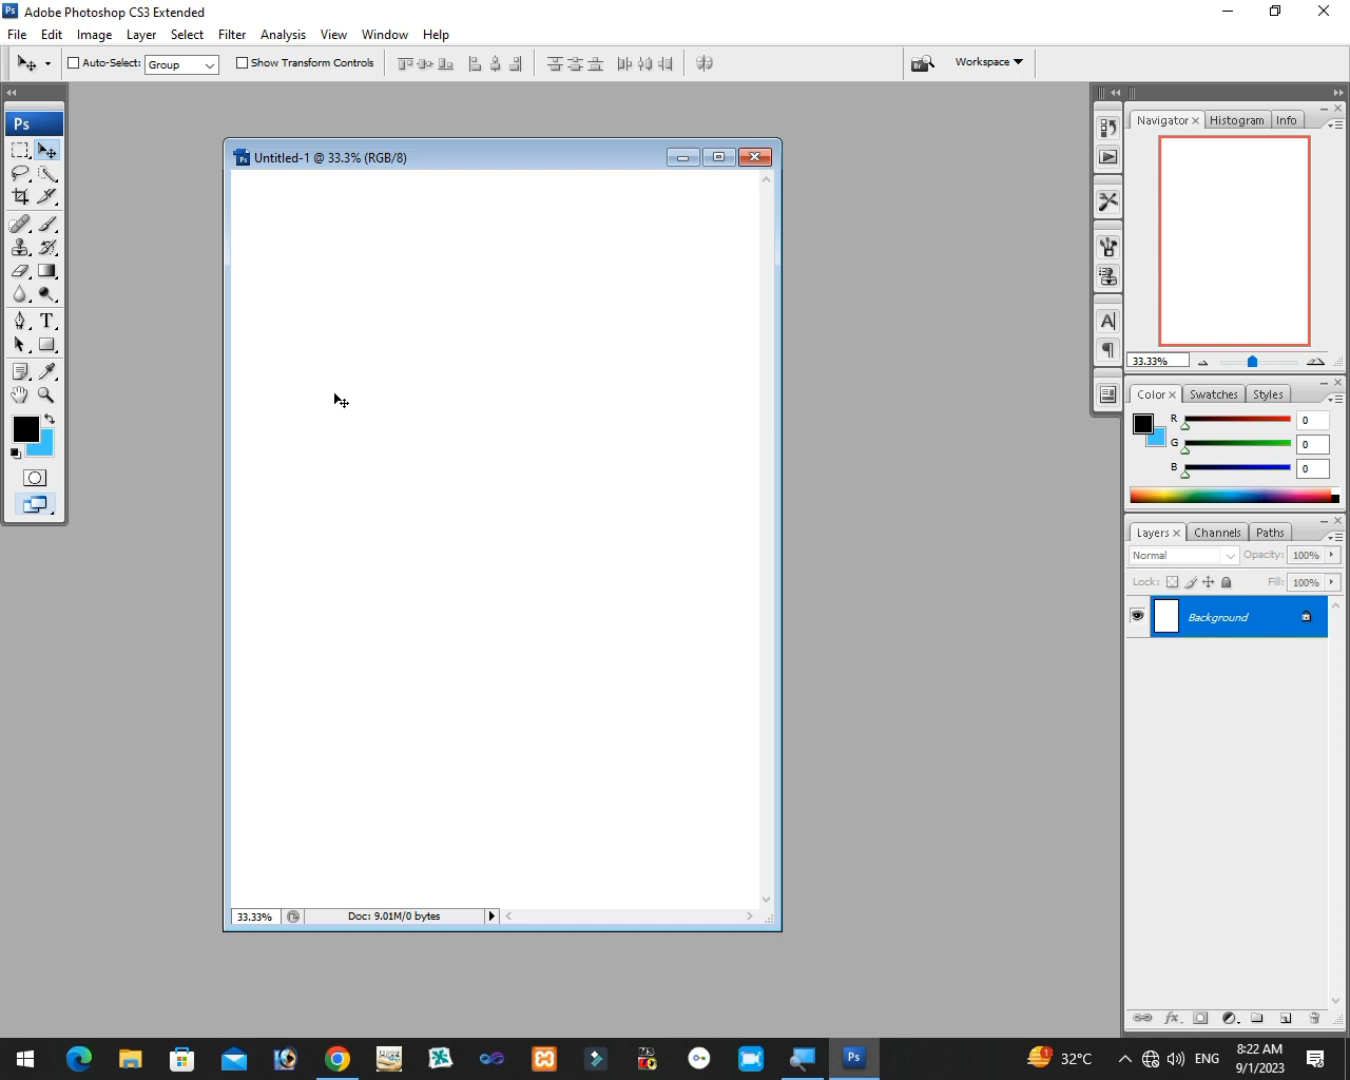
# - Add a new layer named "first" above the background
pyautogui.hotkey('ctrl', 'shift', 'n')
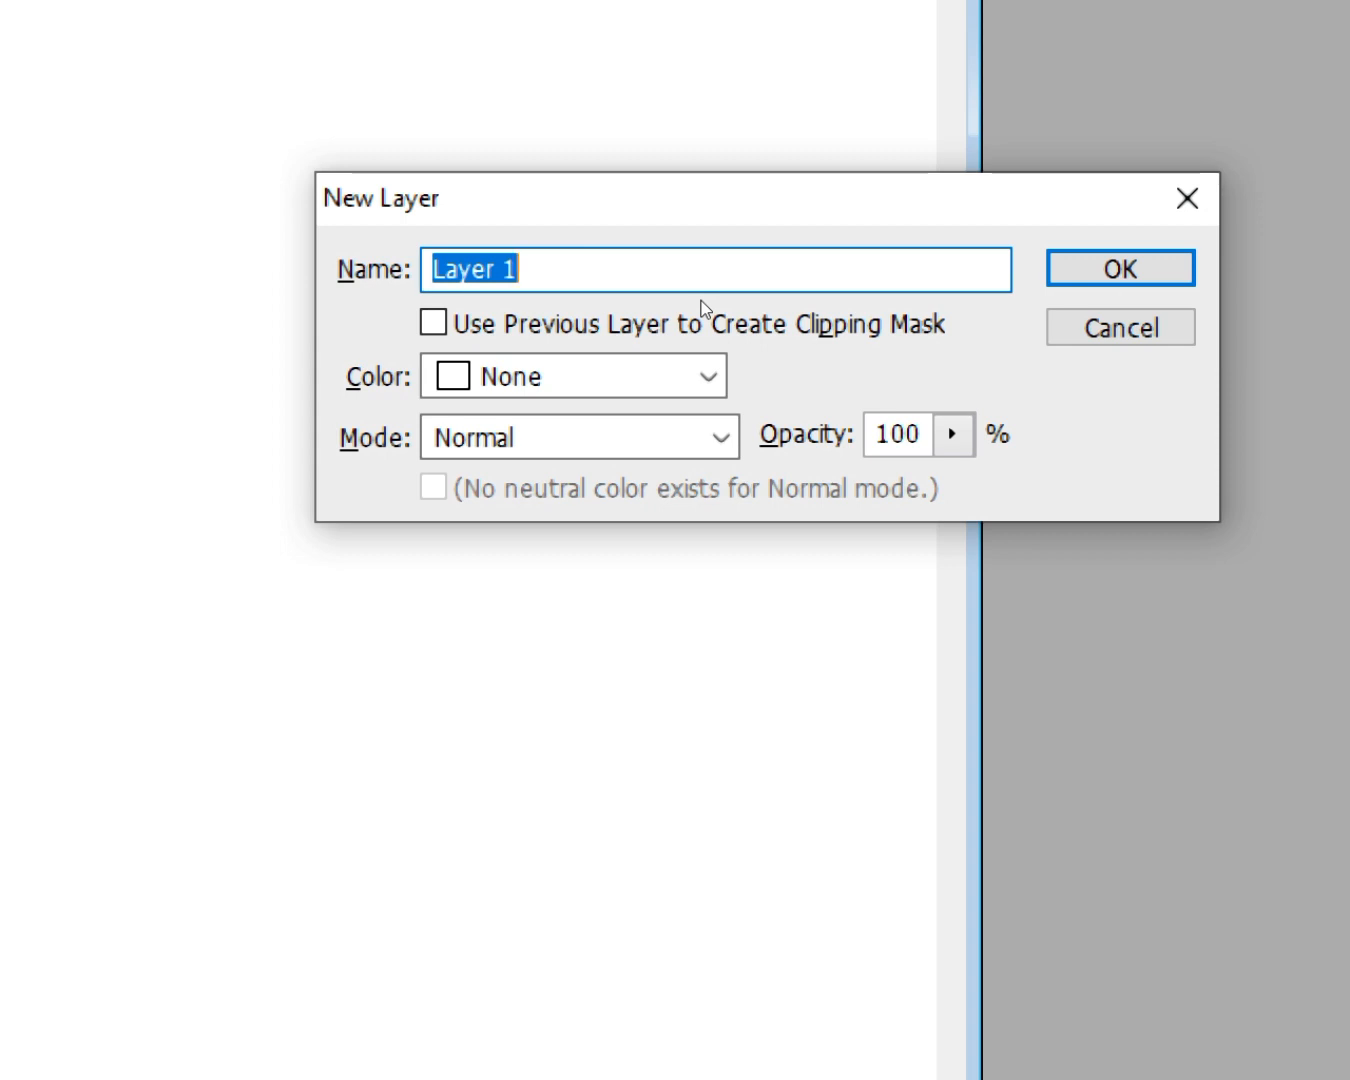
pyautogui.press('BackSpace')
pyautogui.write('first')
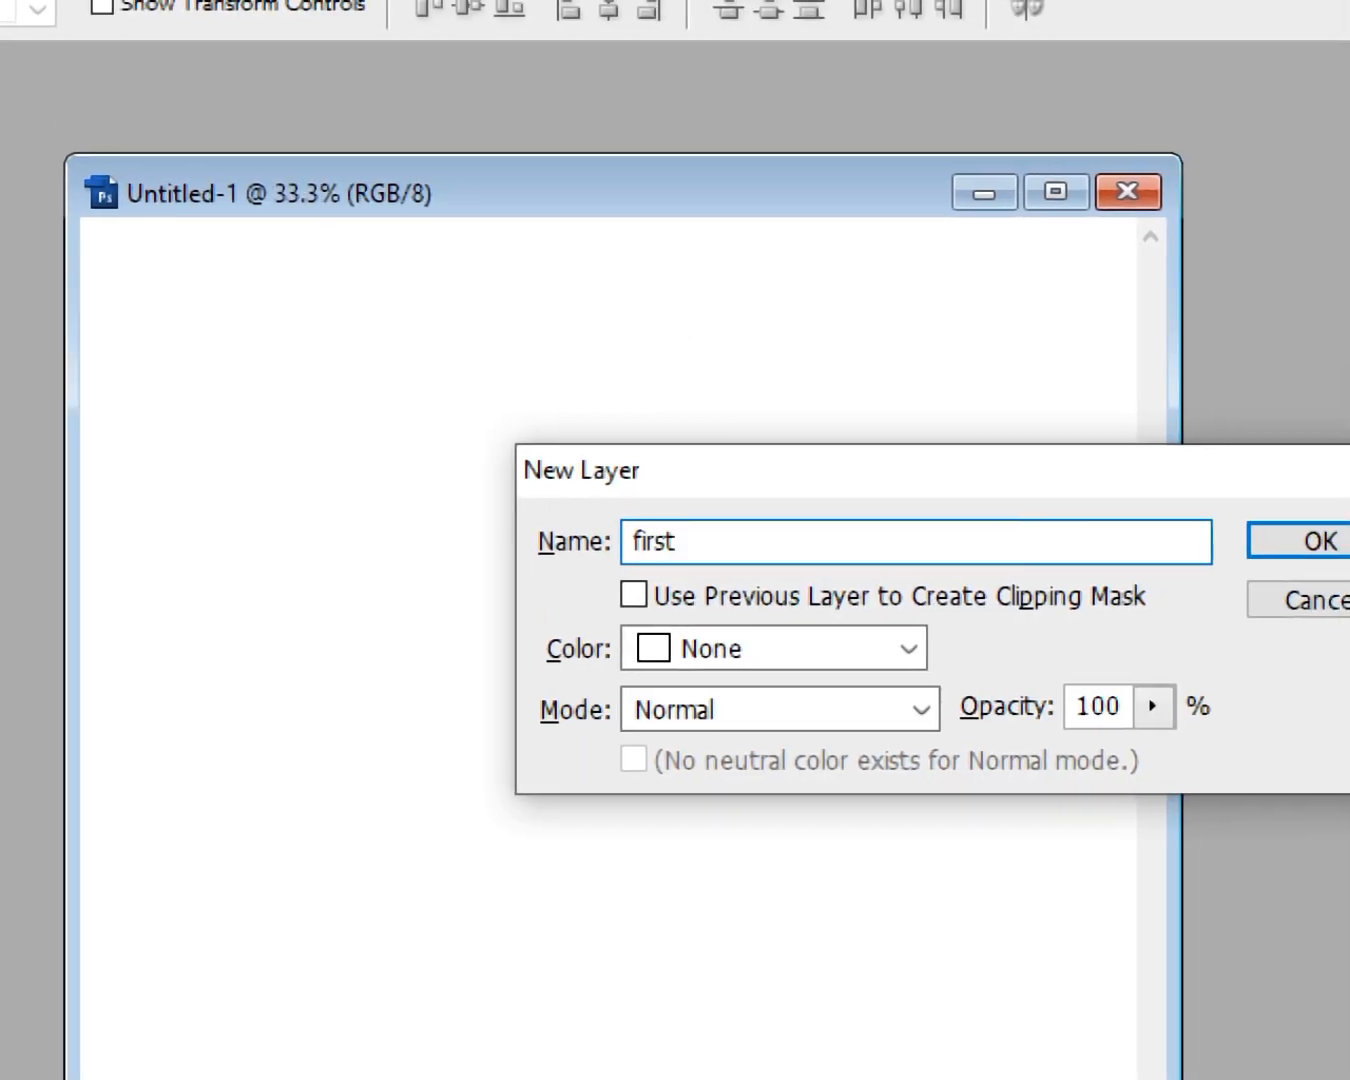
pyautogui.press('Return')
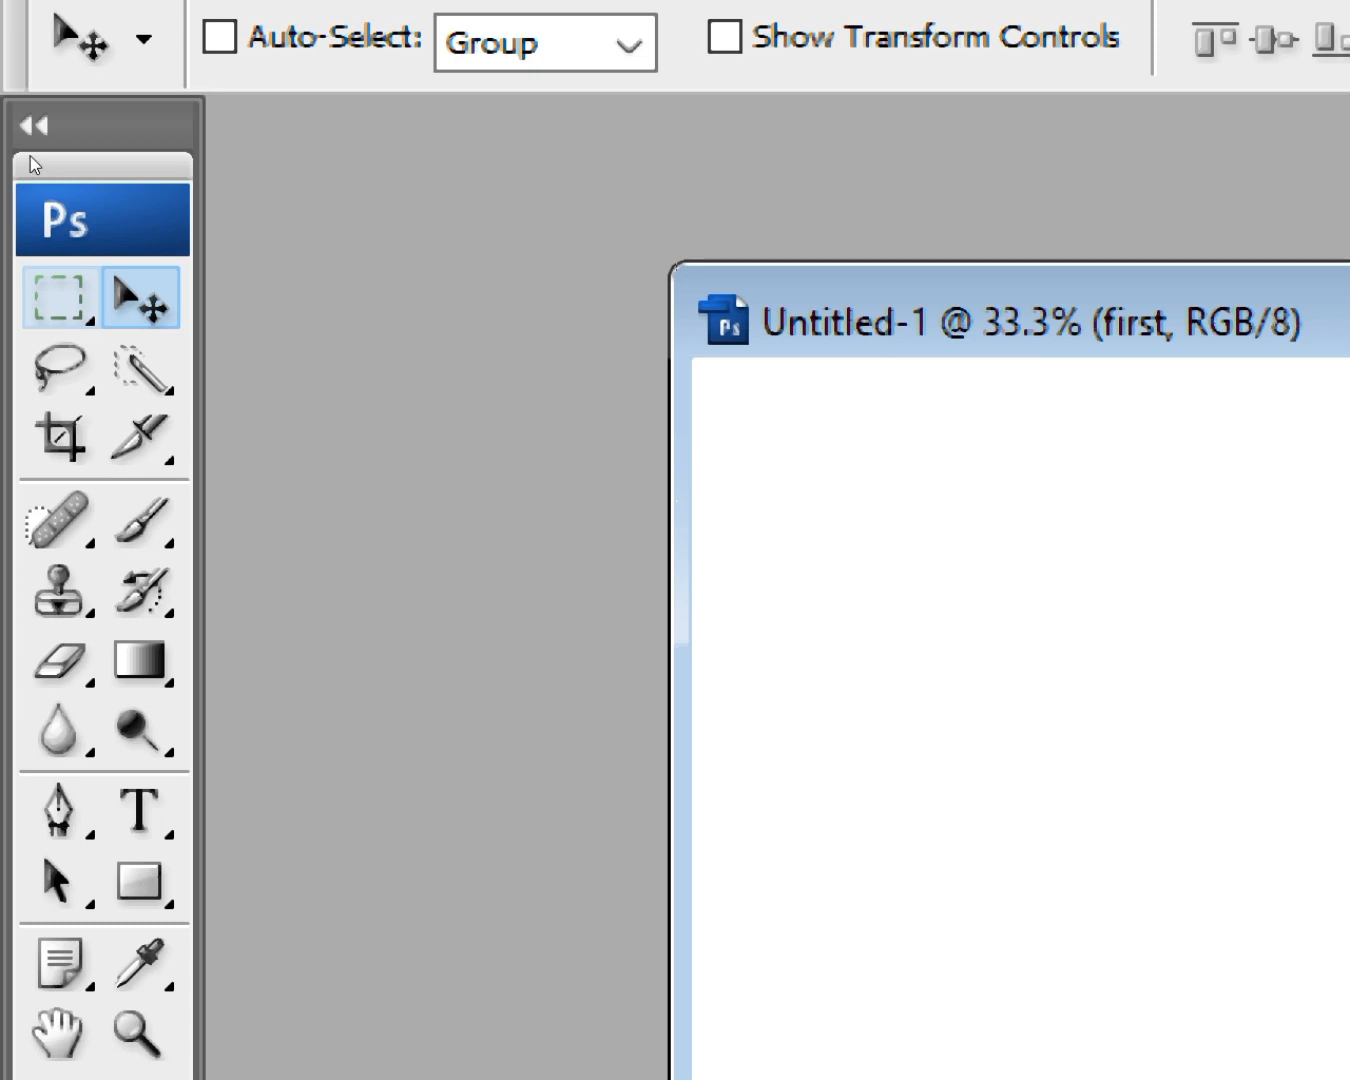
# - Draw a rectangular selection near the upper-left corner of the canvas with the Rectangular Marquee tool
pyautogui.press('m')
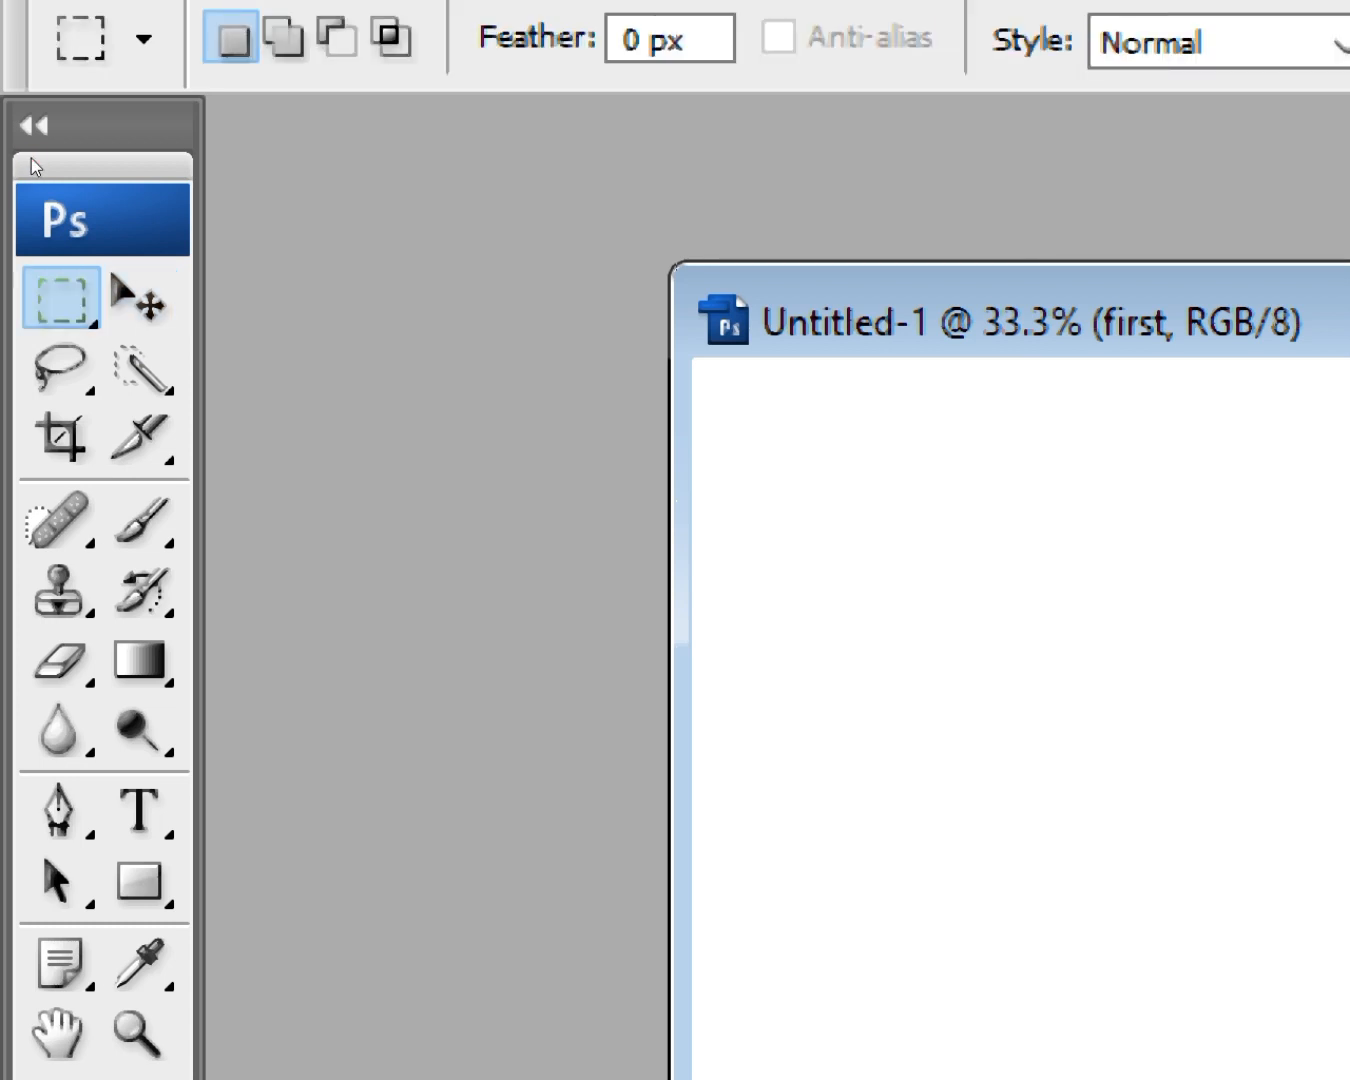
pyautogui.rightClick(64, 302)
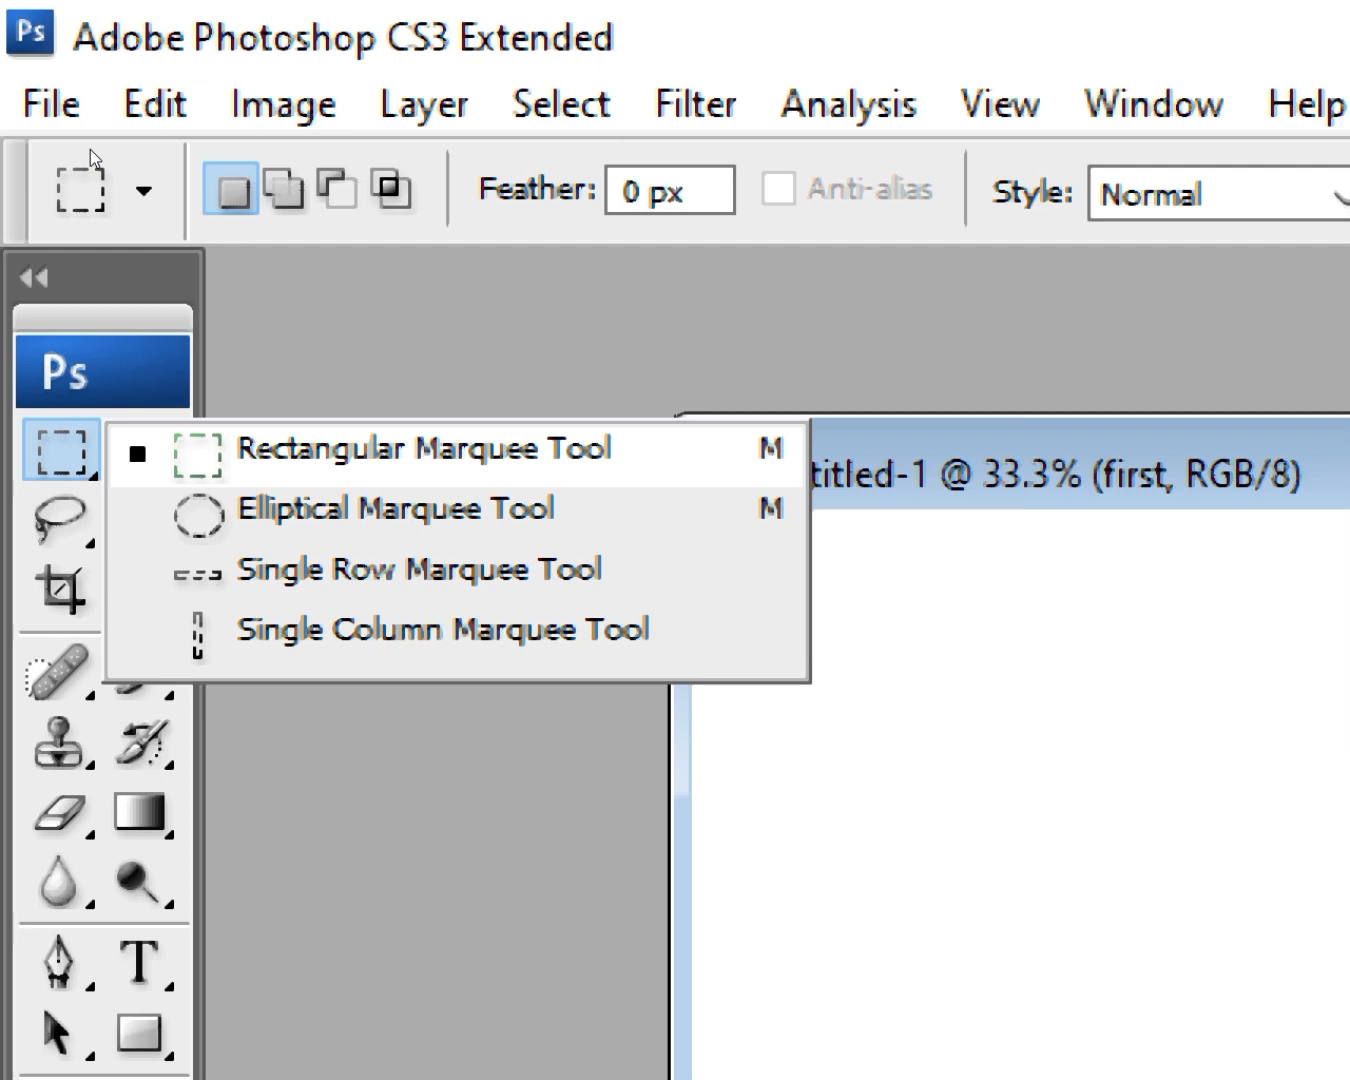
pyautogui.click(90, 148)
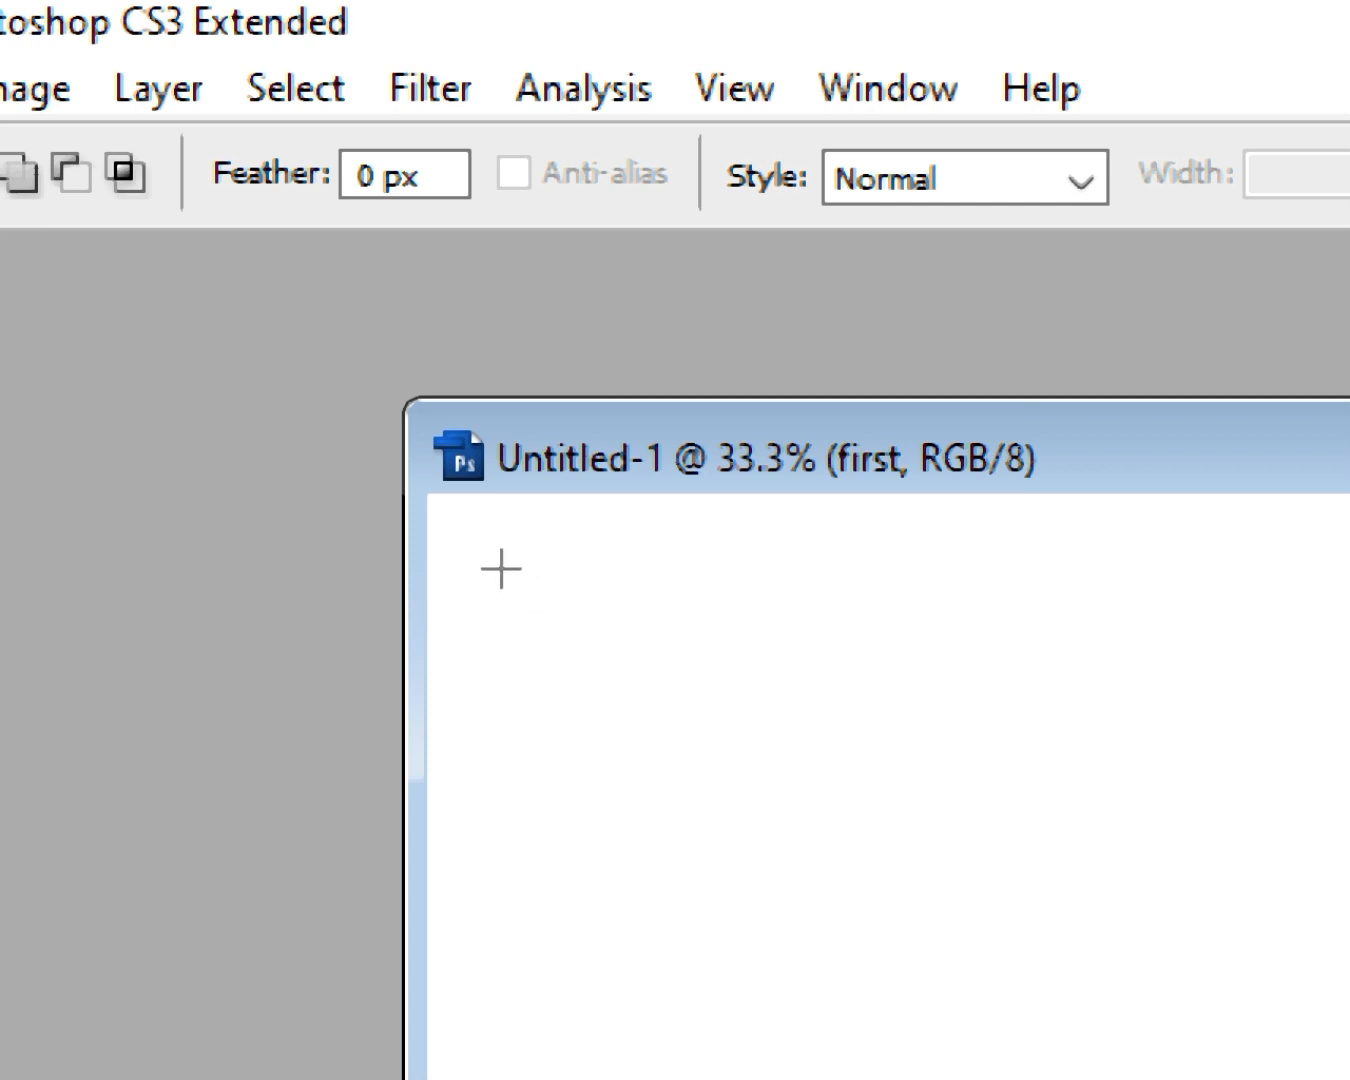
pyautogui.moveTo(501, 568); pyautogui.dragTo(1010, 960)
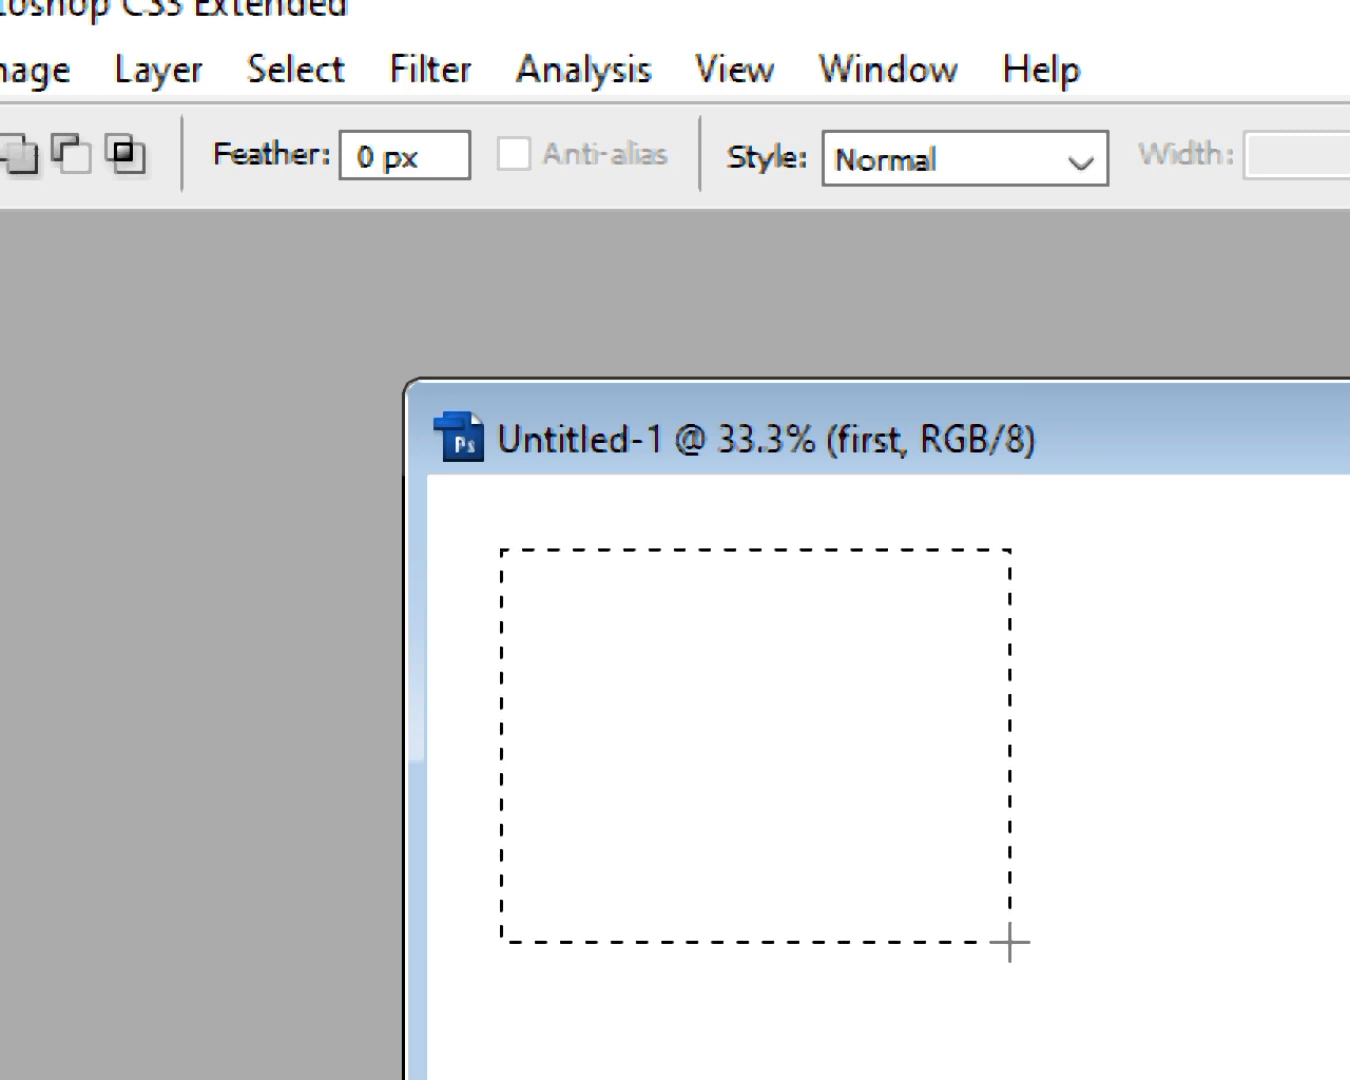
pyautogui.click(1011, 940)
pyautogui.hotkey('ctrl', 'z')
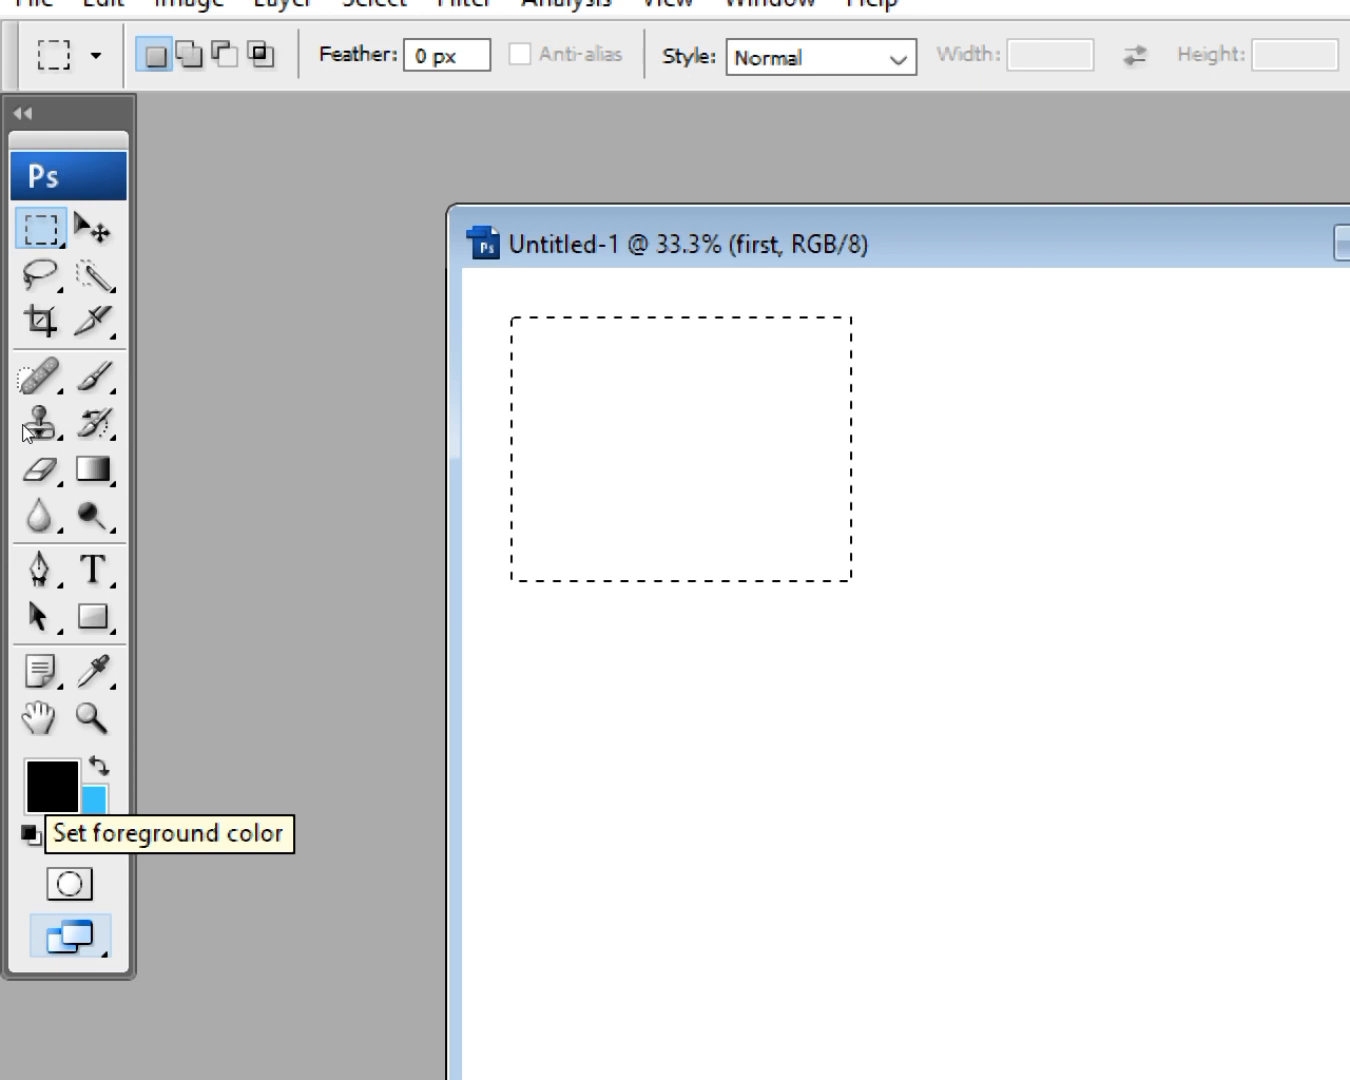
# - Set the foreground colour to blue #1850d0
pyautogui.click(49, 790)
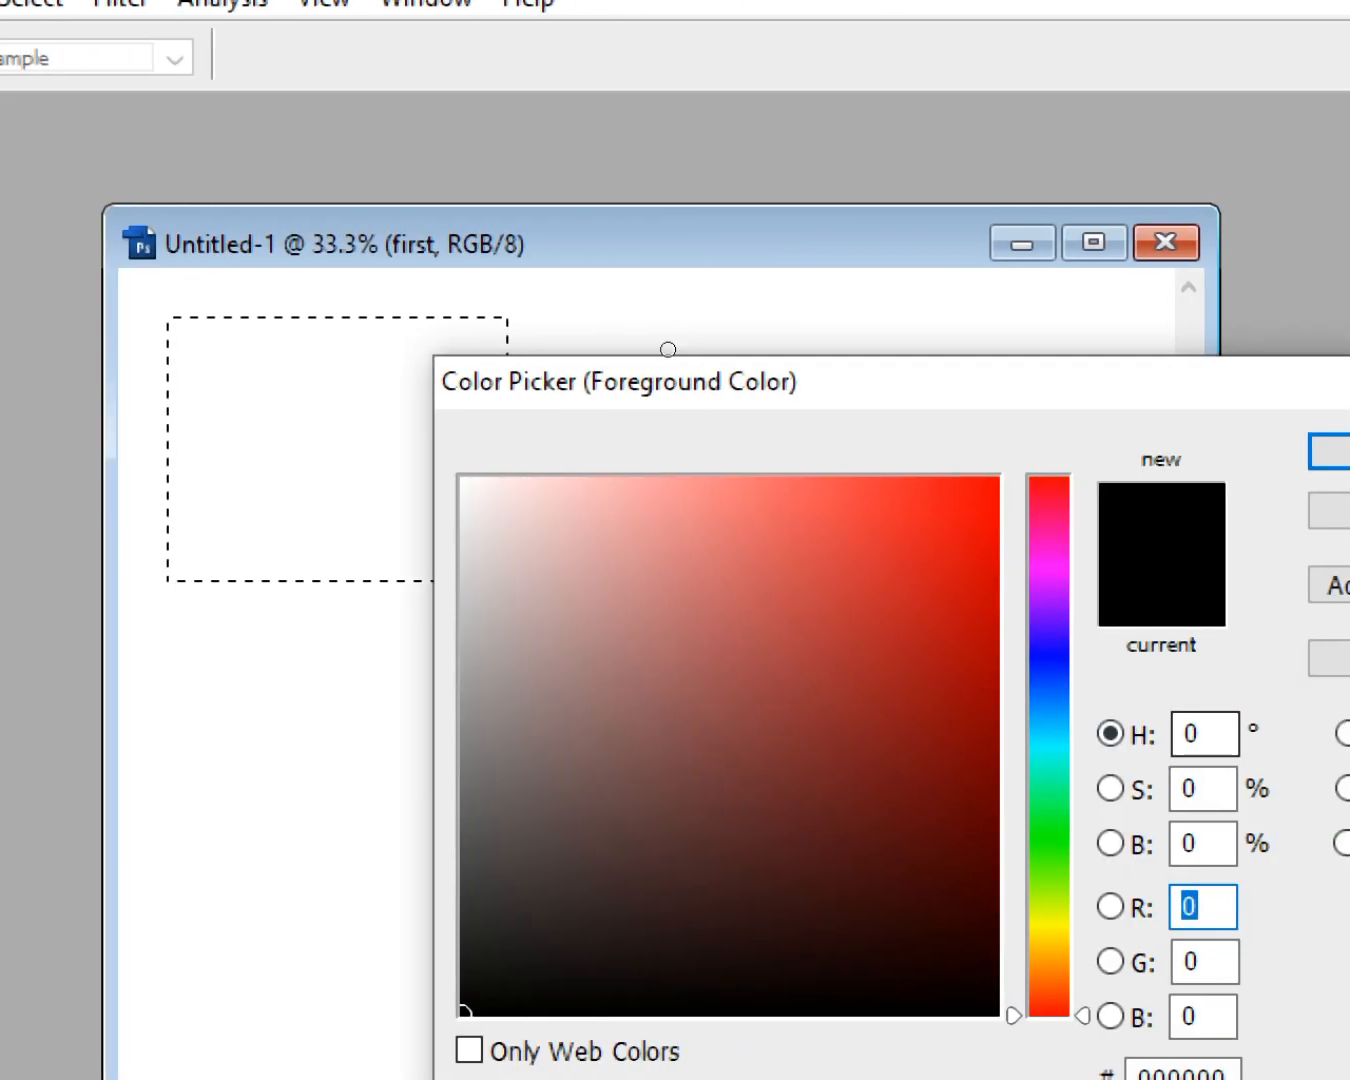
pyautogui.click(1049, 507)
pyautogui.click(1042, 723)
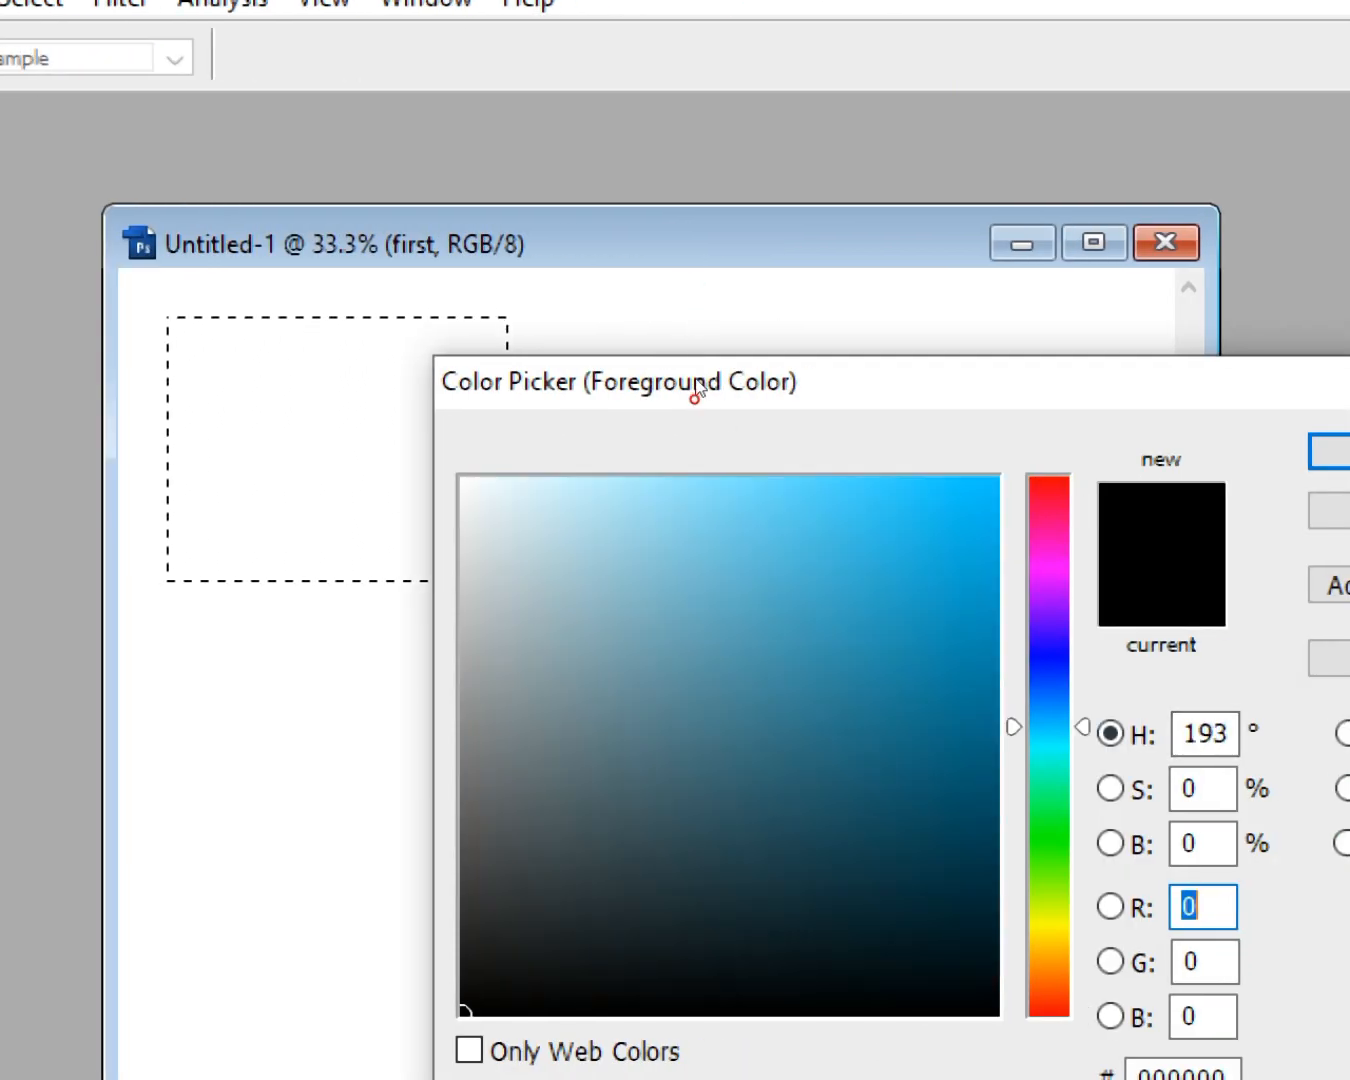
pyautogui.click(1042, 685)
pyautogui.click(937, 577)
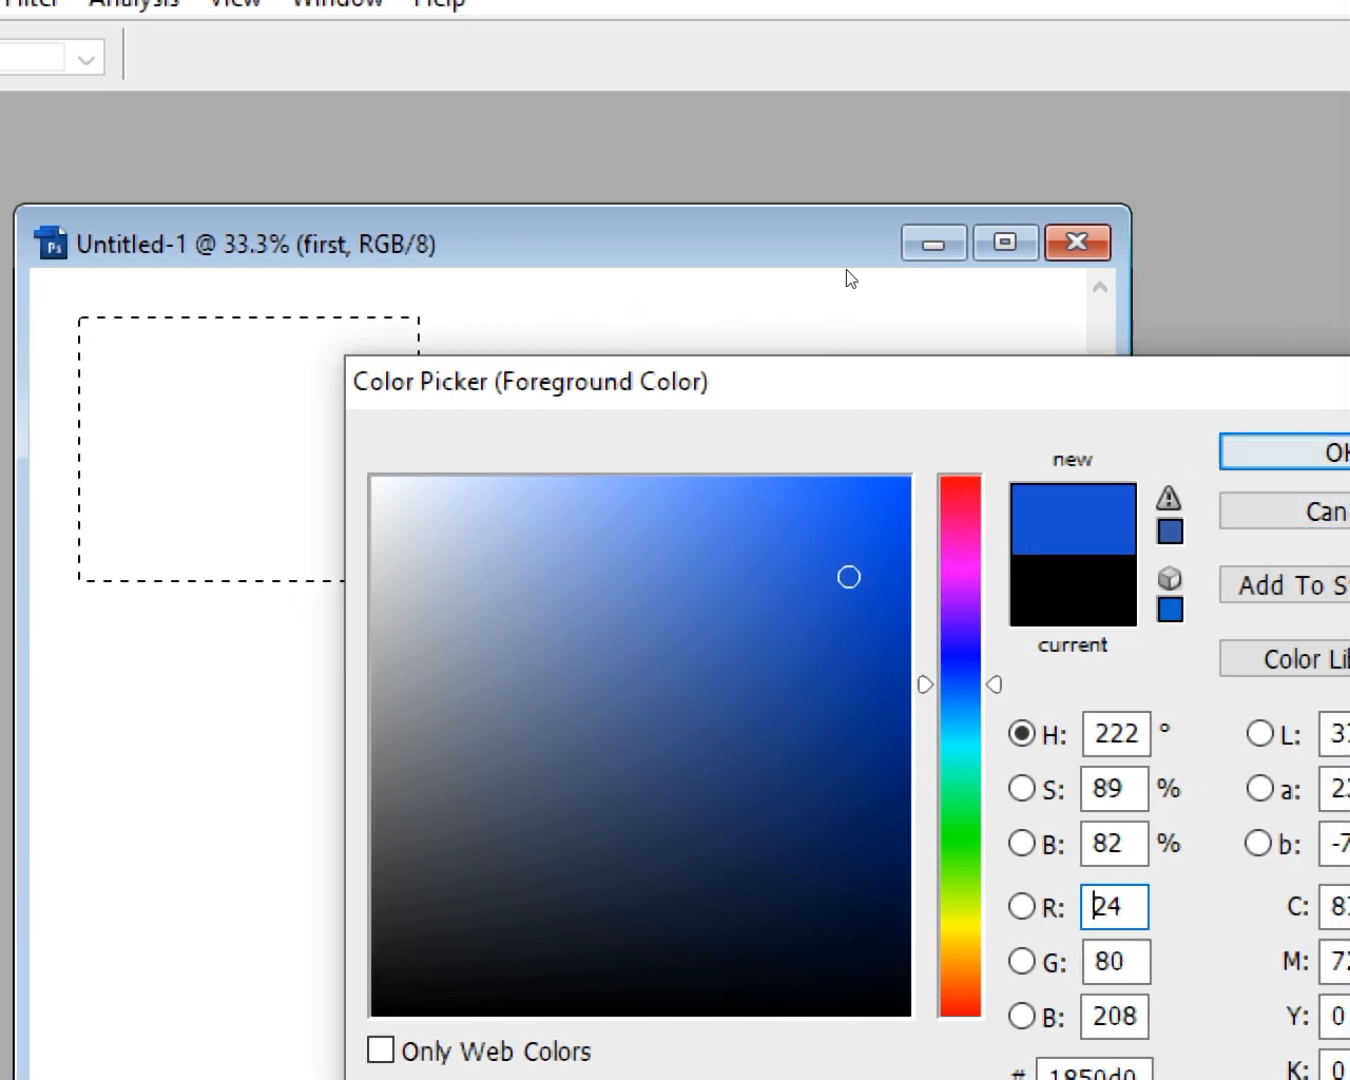
pyautogui.press('Return')
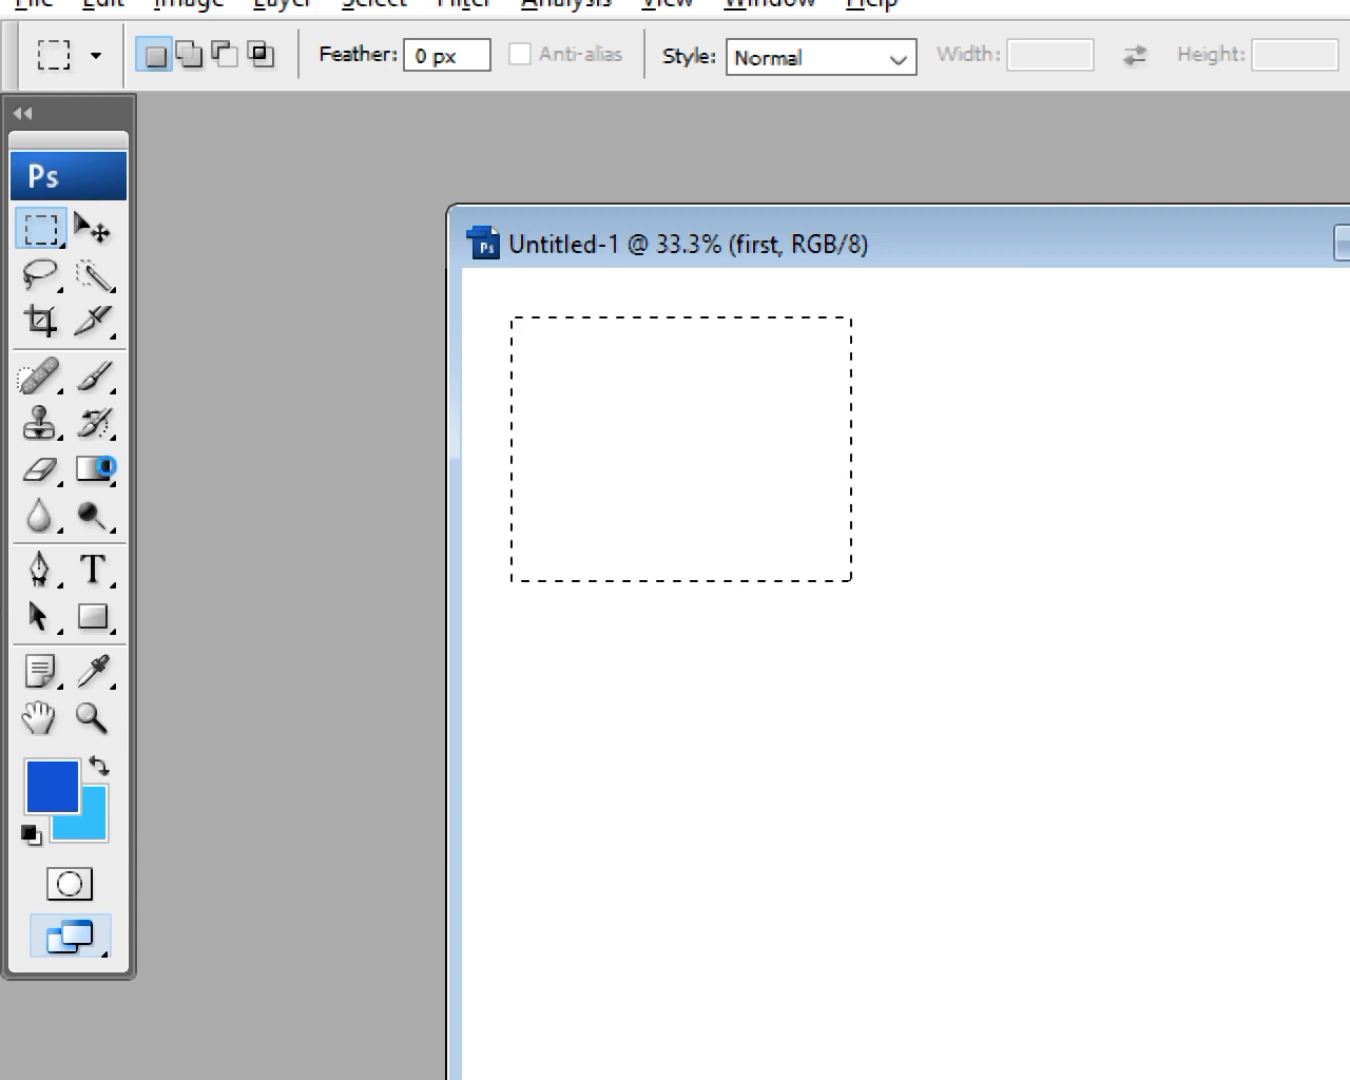
# - Fill the selection alternately with the foreground and background colours, finishing with the foreground blue, and deselect it
pyautogui.hotkey('alt', 'BackSpace')
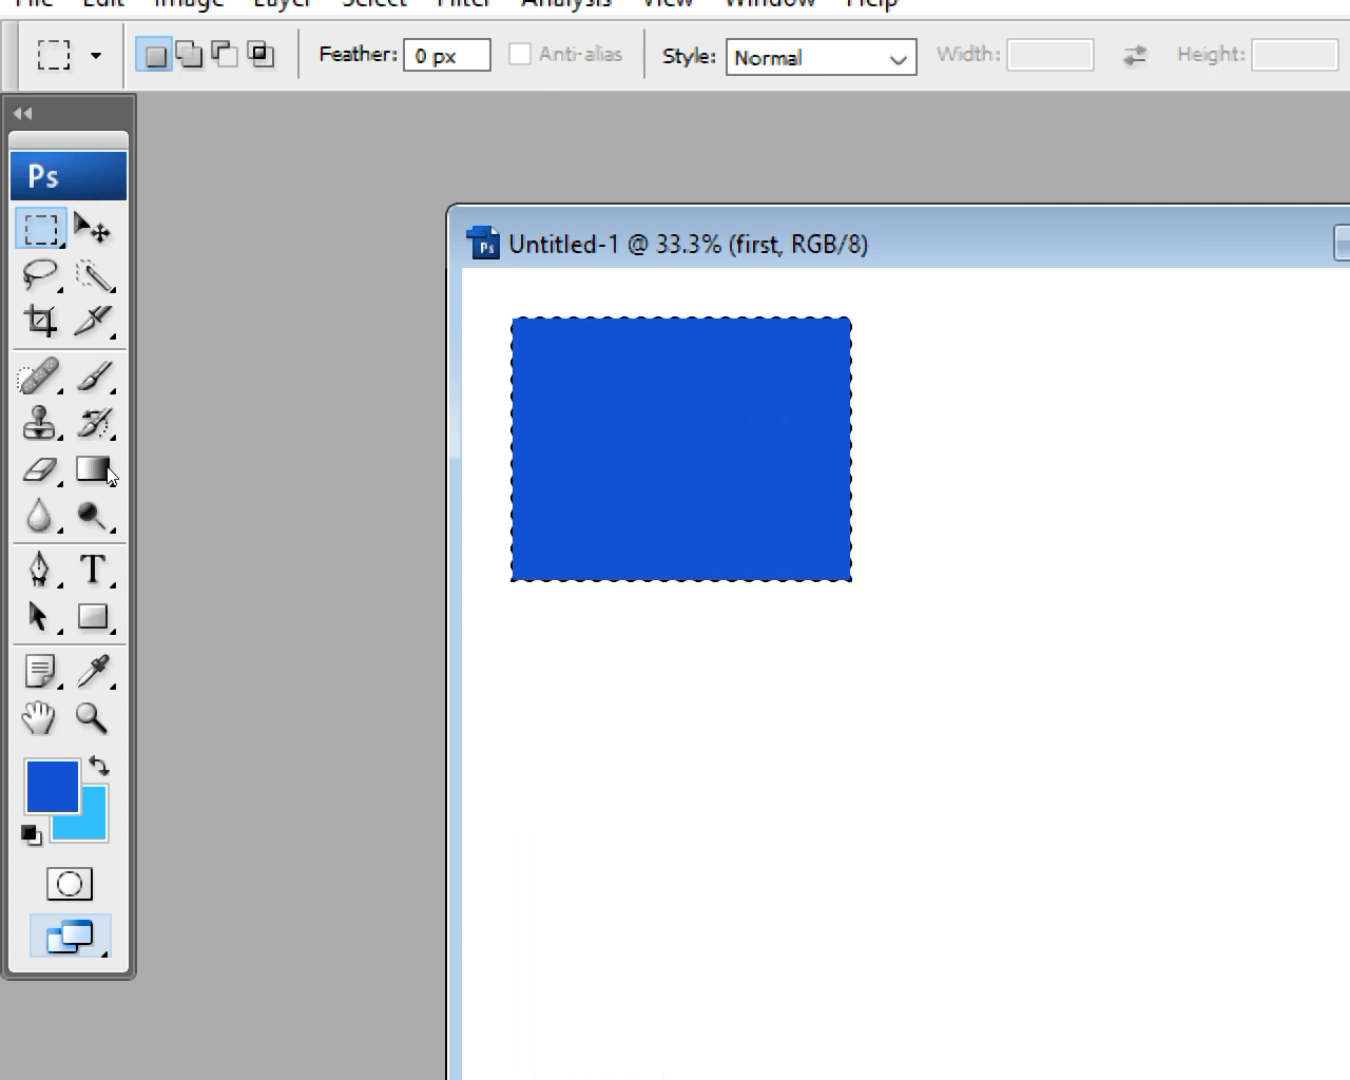
pyautogui.hotkey('ctrl', 'BackSpace')
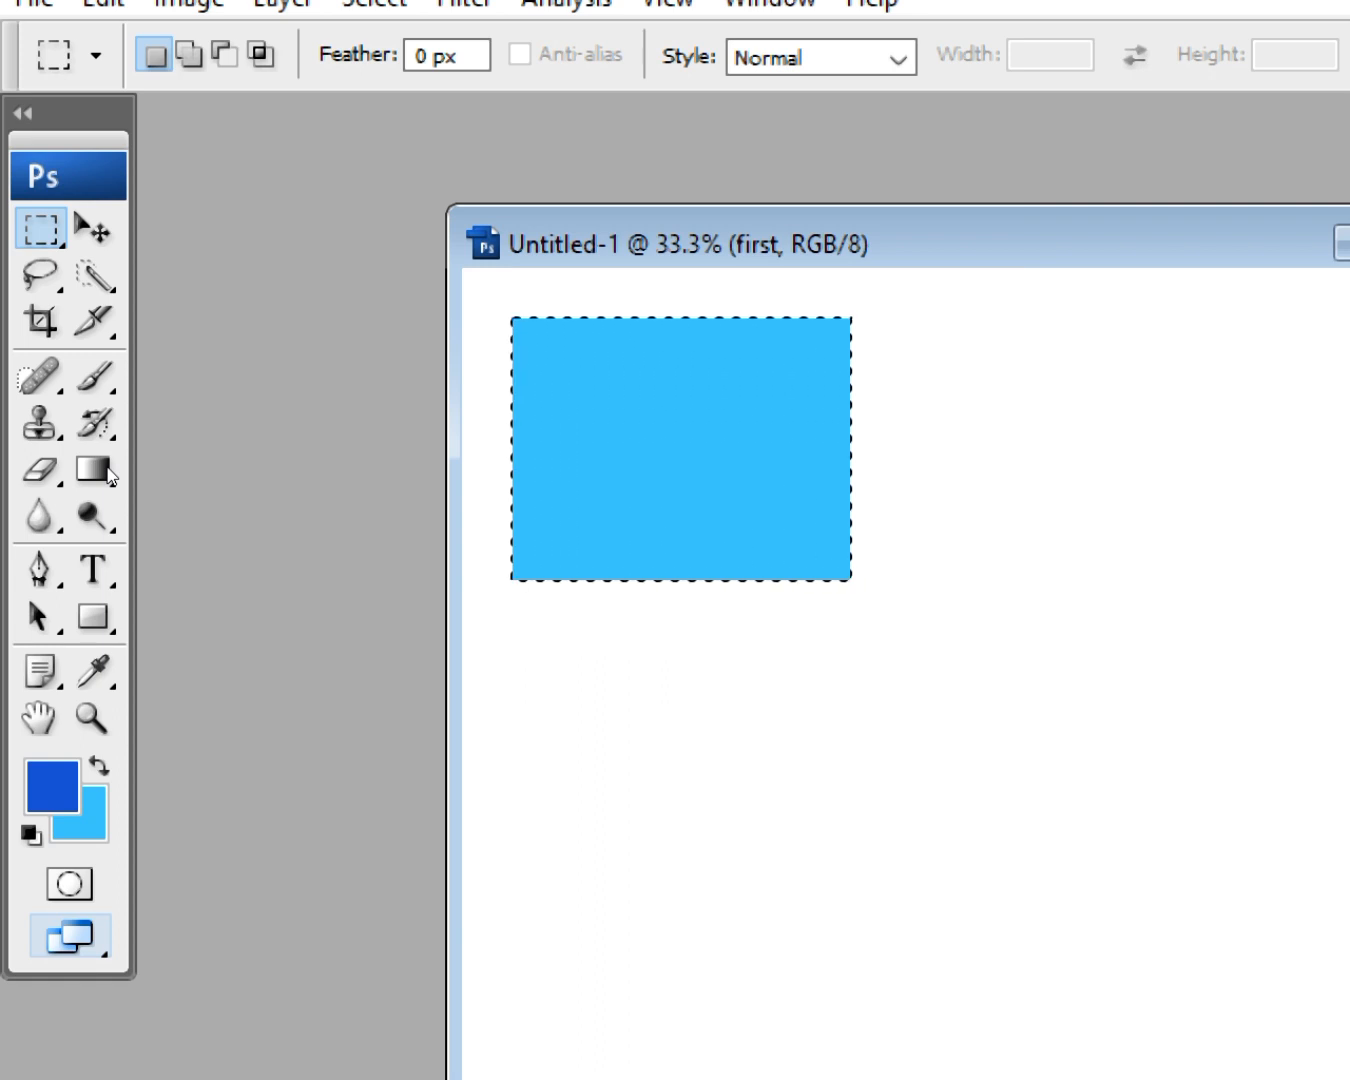
pyautogui.hotkey('alt', 'BackSpace')
pyautogui.hotkey('ctrl', 'BackSpace')
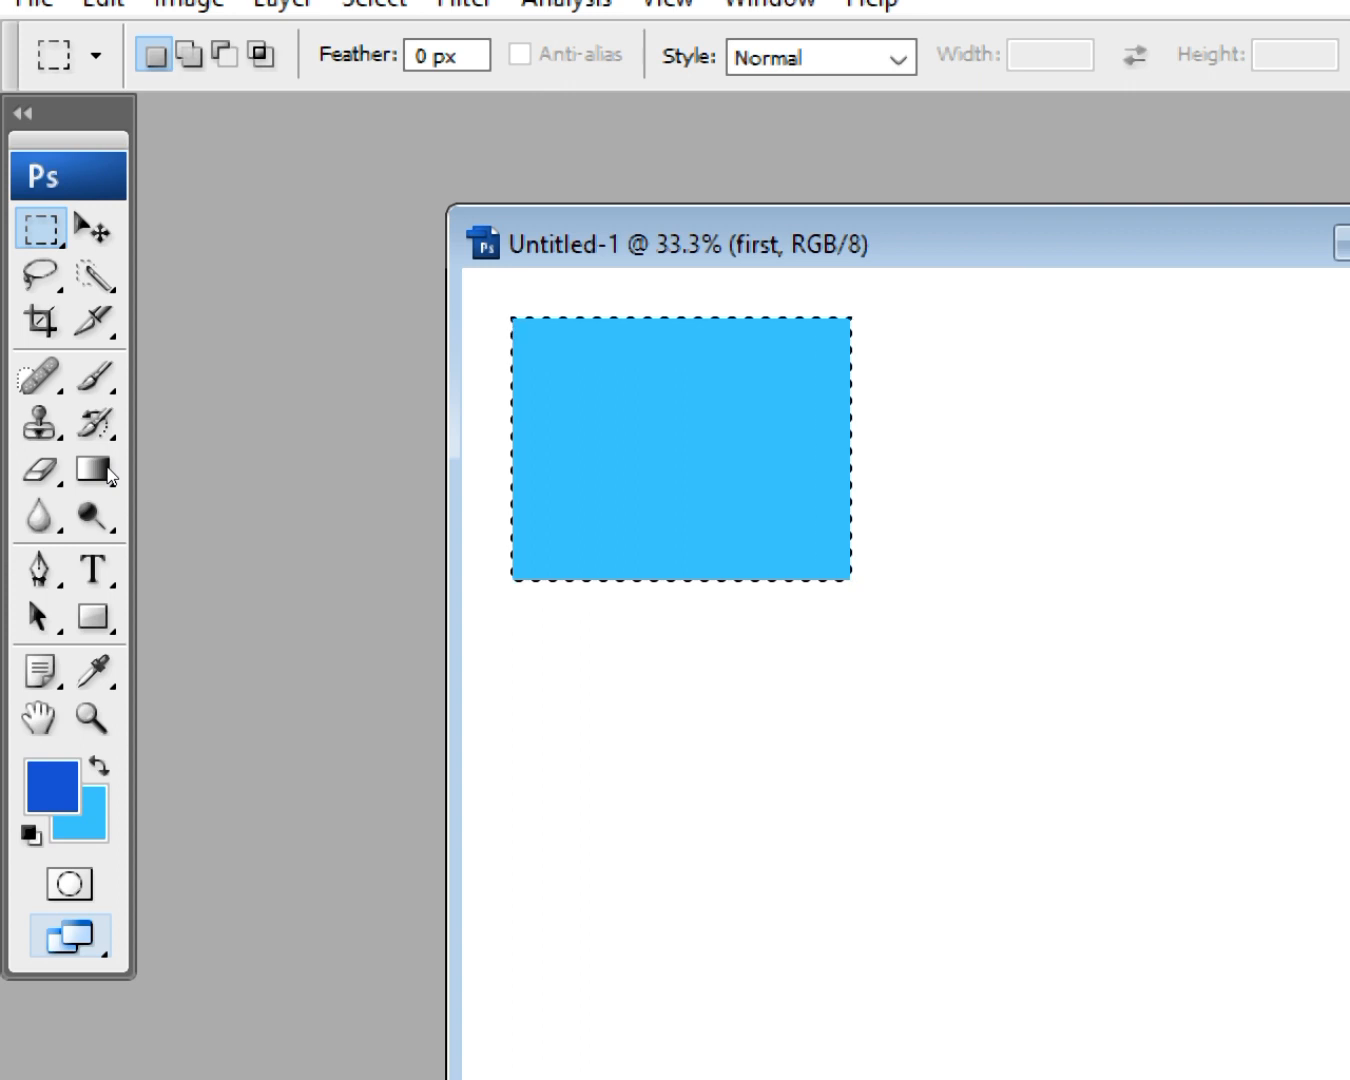
pyautogui.hotkey('alt', 'BackSpace')
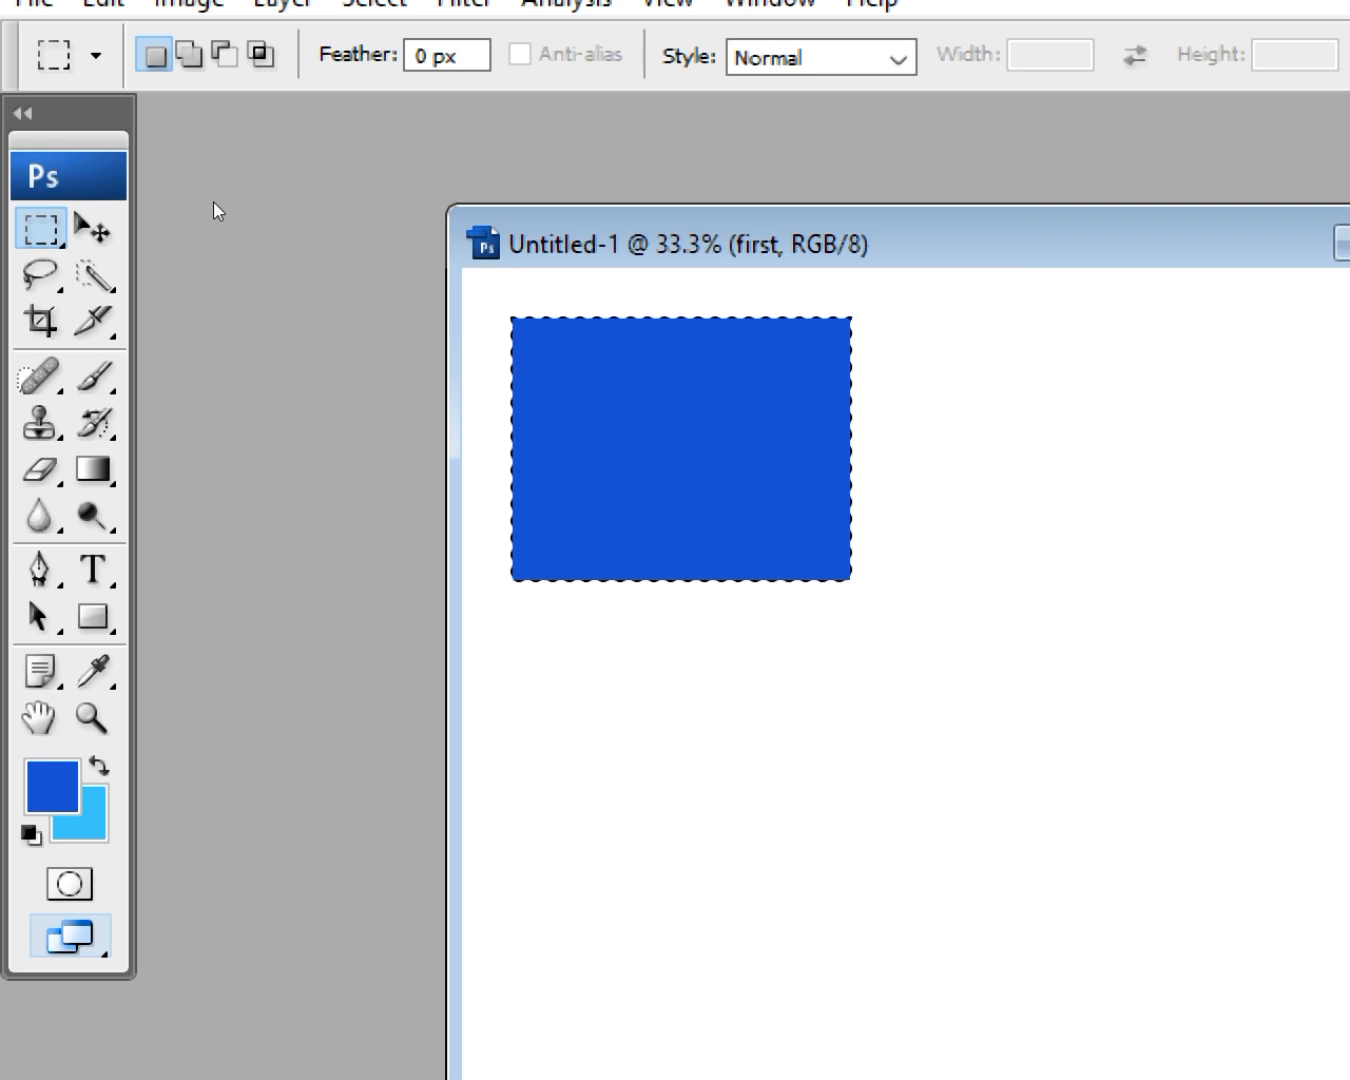
pyautogui.hotkey('ctrl', 'd')
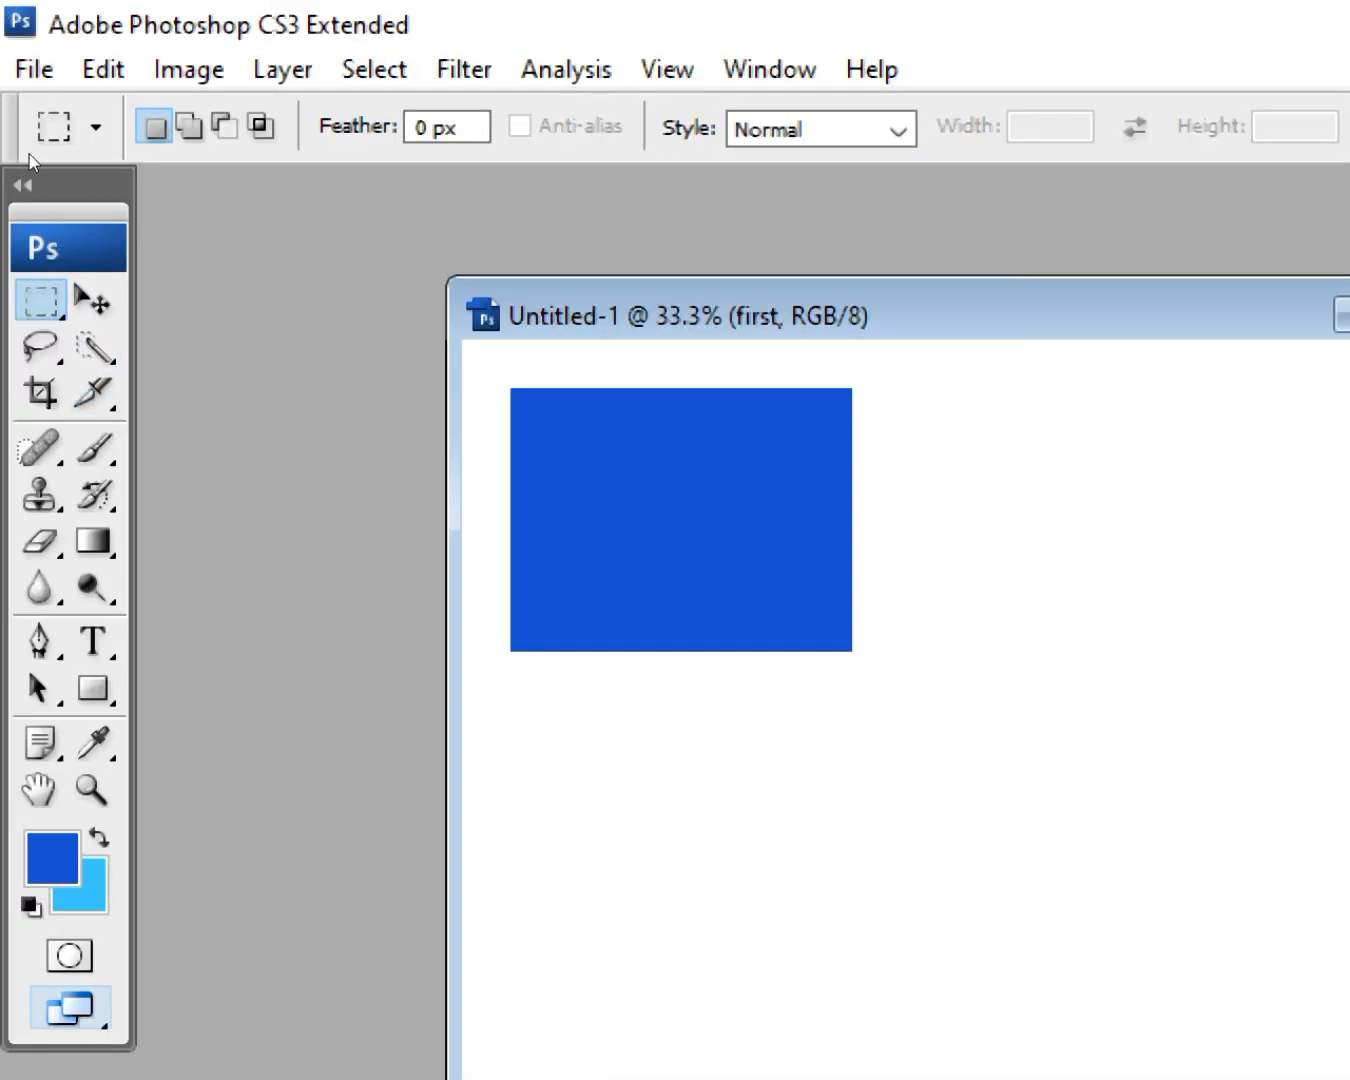
# - Choose the Rectangular Marquee tool and add a new layer with the default name and settings above "first"
pyautogui.rightClick(48, 299)
pyautogui.click(214, 299)
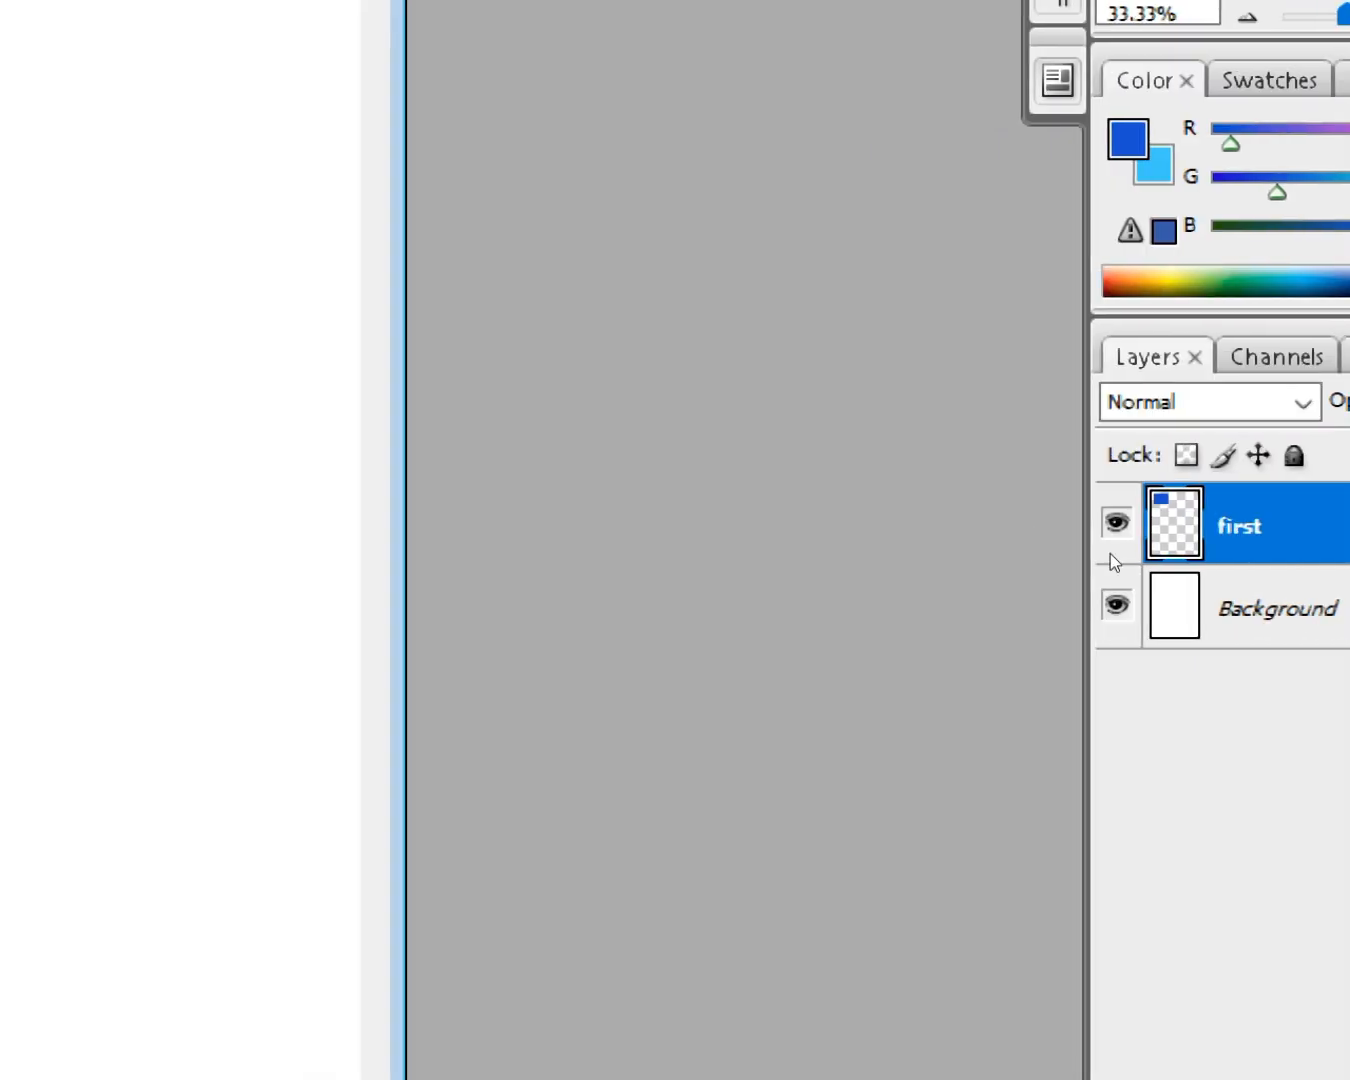
pyautogui.hotkey('ctrl', 'shift', 'n')
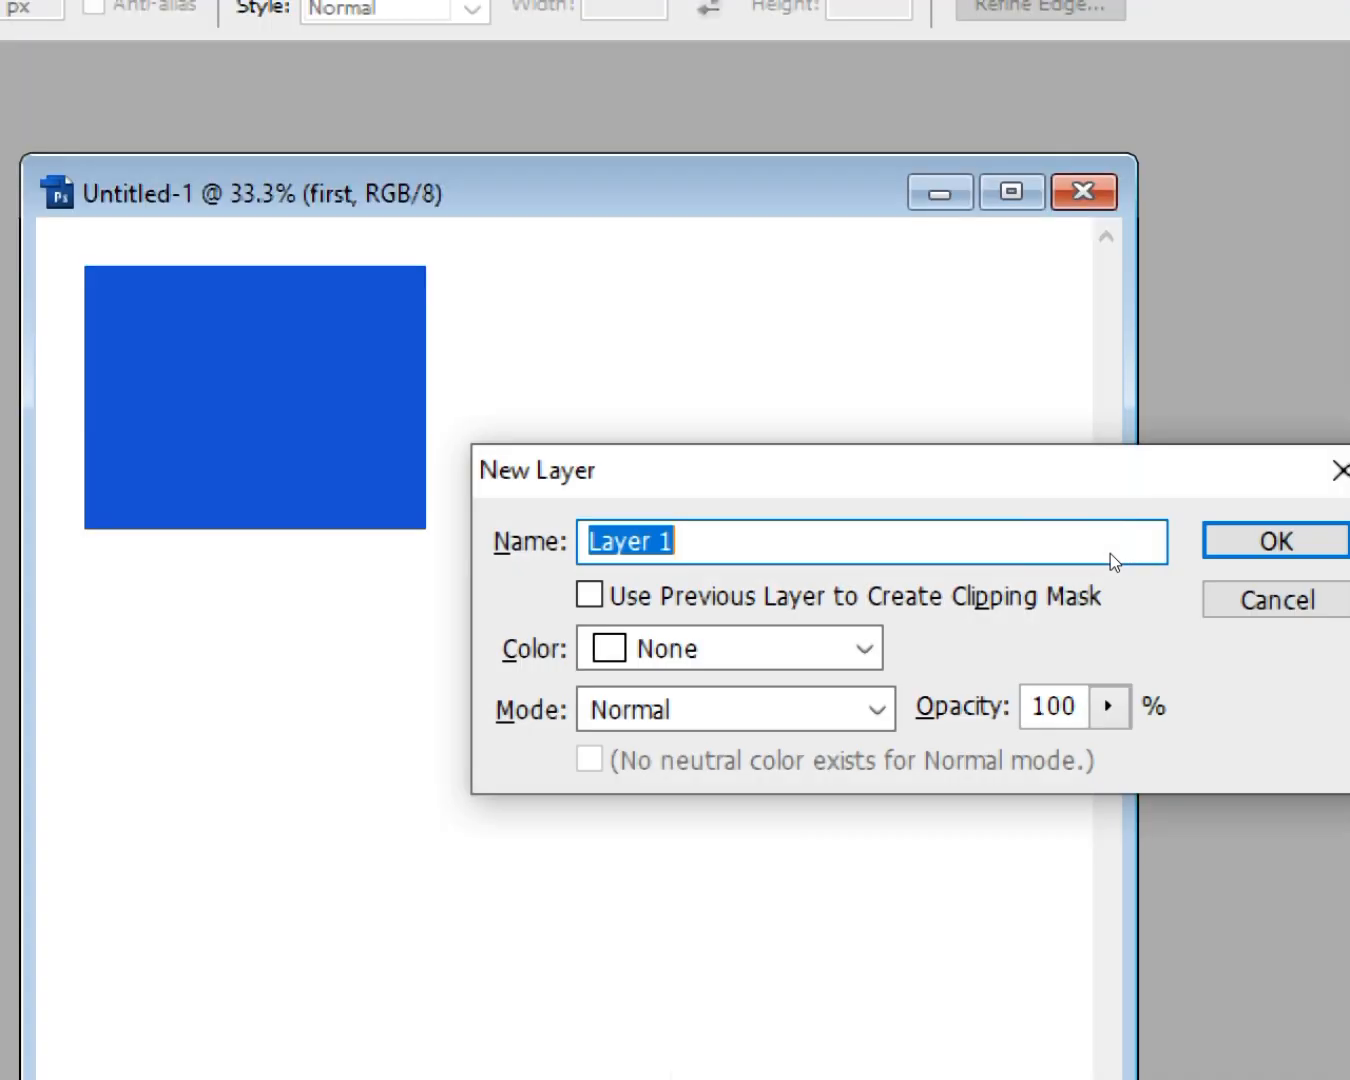
pyautogui.press('Return')
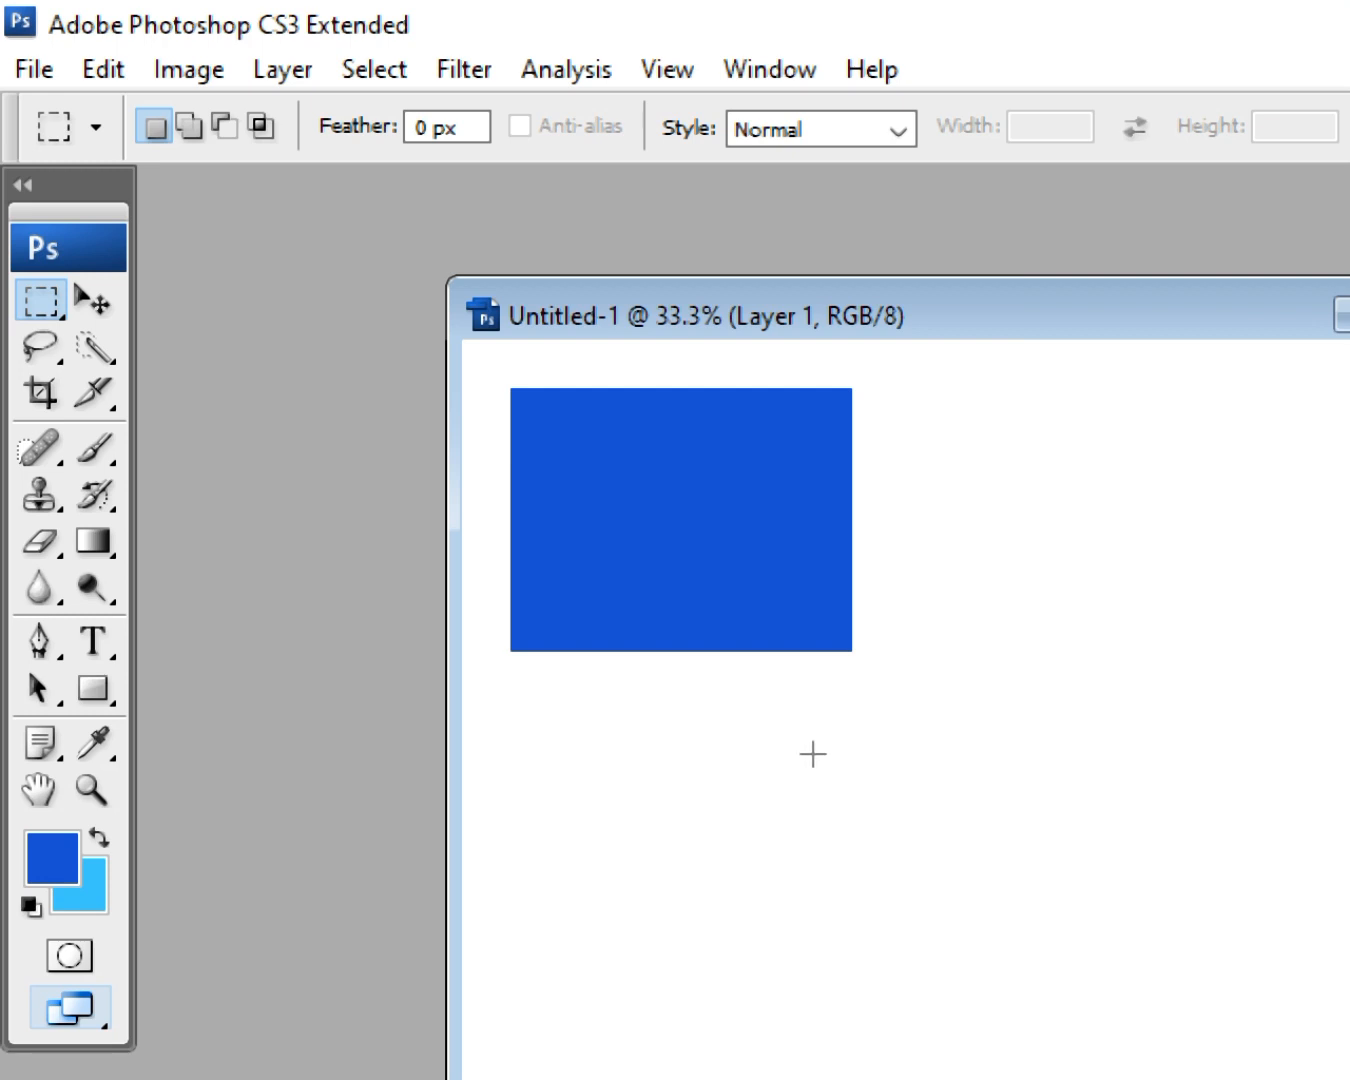
# - Draw several replacement rectangular selections on the blank area, ending with one just below the blue rectangle near its right edge
pyautogui.moveTo(754, 737); pyautogui.dragTo(1109, 1027)
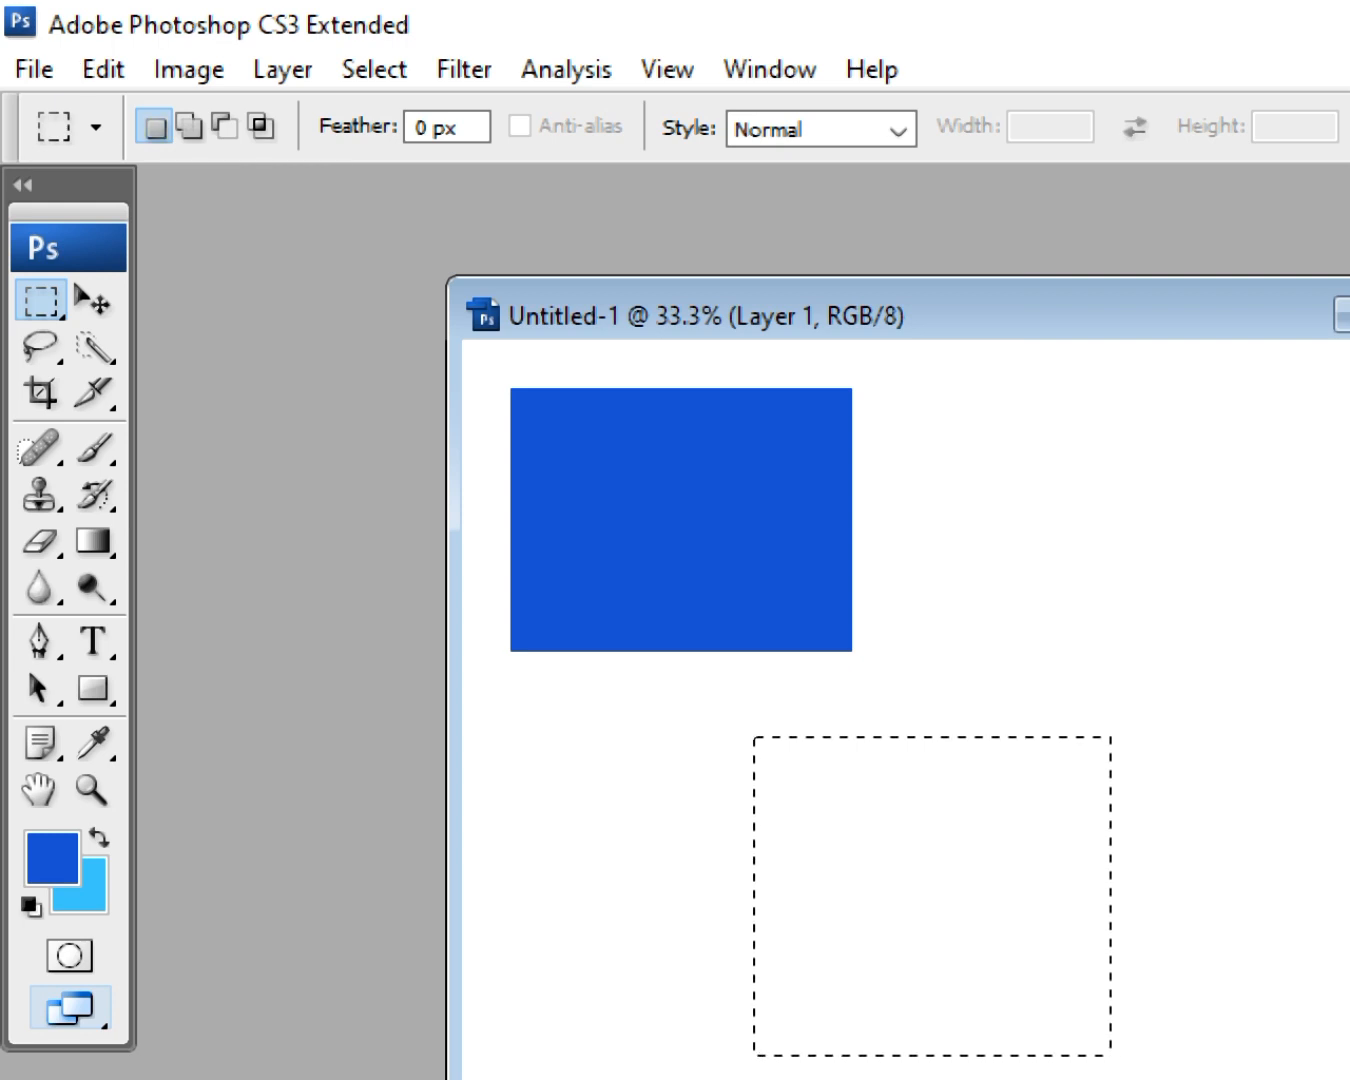
pyautogui.moveTo(998, 702); pyautogui.dragTo(1225, 886)
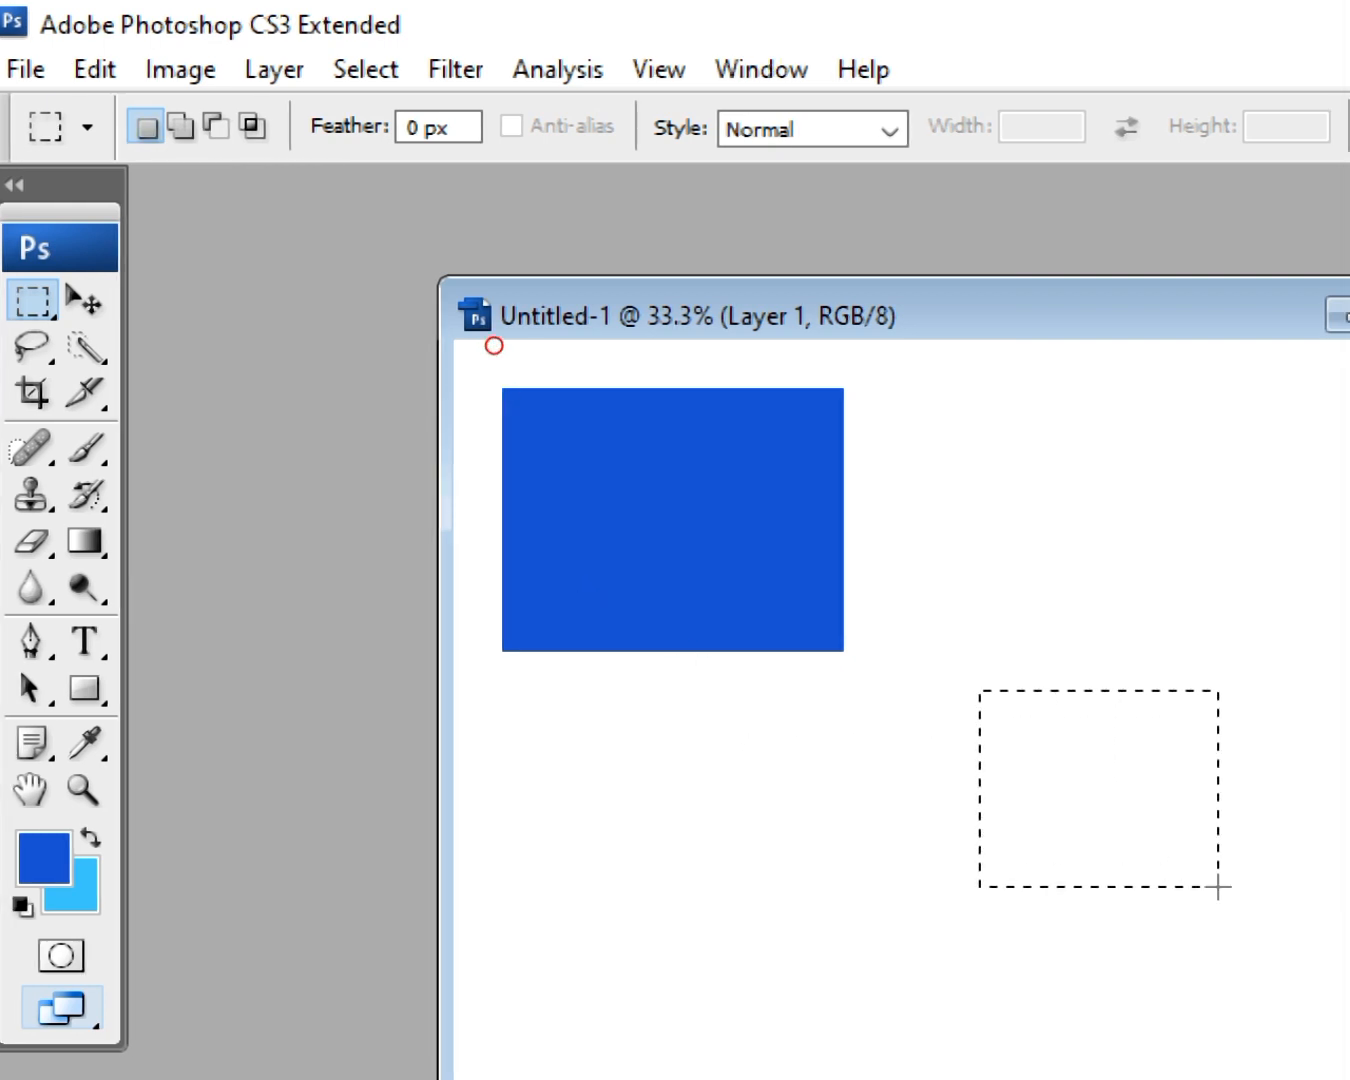
pyautogui.moveTo(723, 747); pyautogui.dragTo(937, 955)
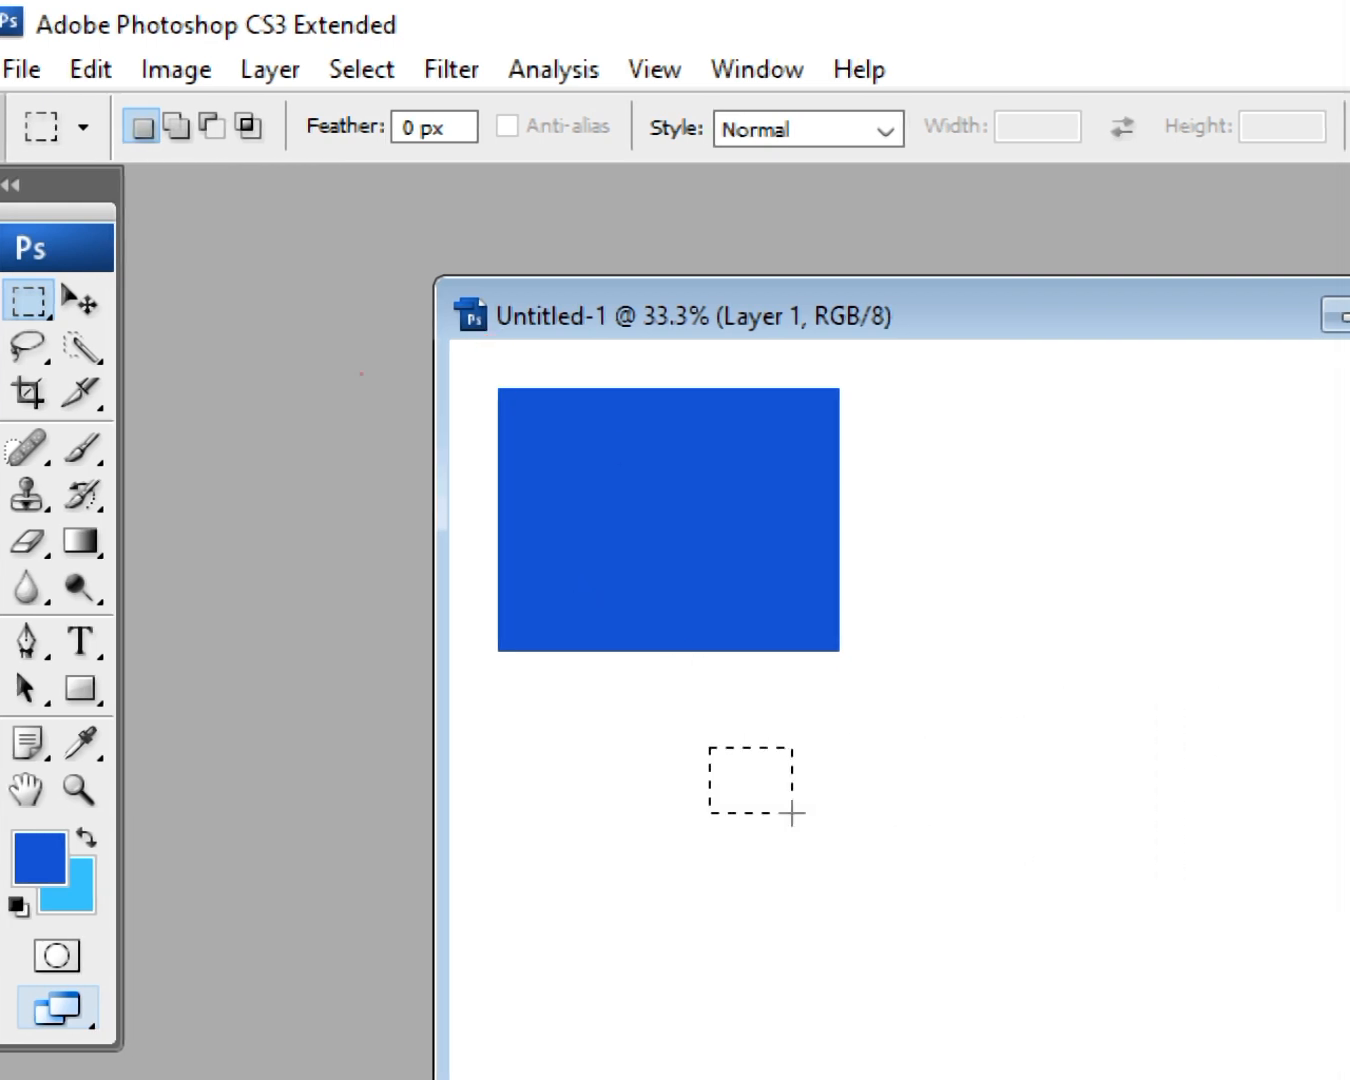
pyautogui.moveTo(889, 663); pyautogui.dragTo(1083, 845)
pyautogui.moveTo(569, 724); pyautogui.dragTo(807, 917)
pyautogui.moveTo(911, 716)
pyautogui.mouseDown()
pyautogui.moveTo(1076, 818)
pyautogui.moveTo(1163, 911)
pyautogui.mouseUp()
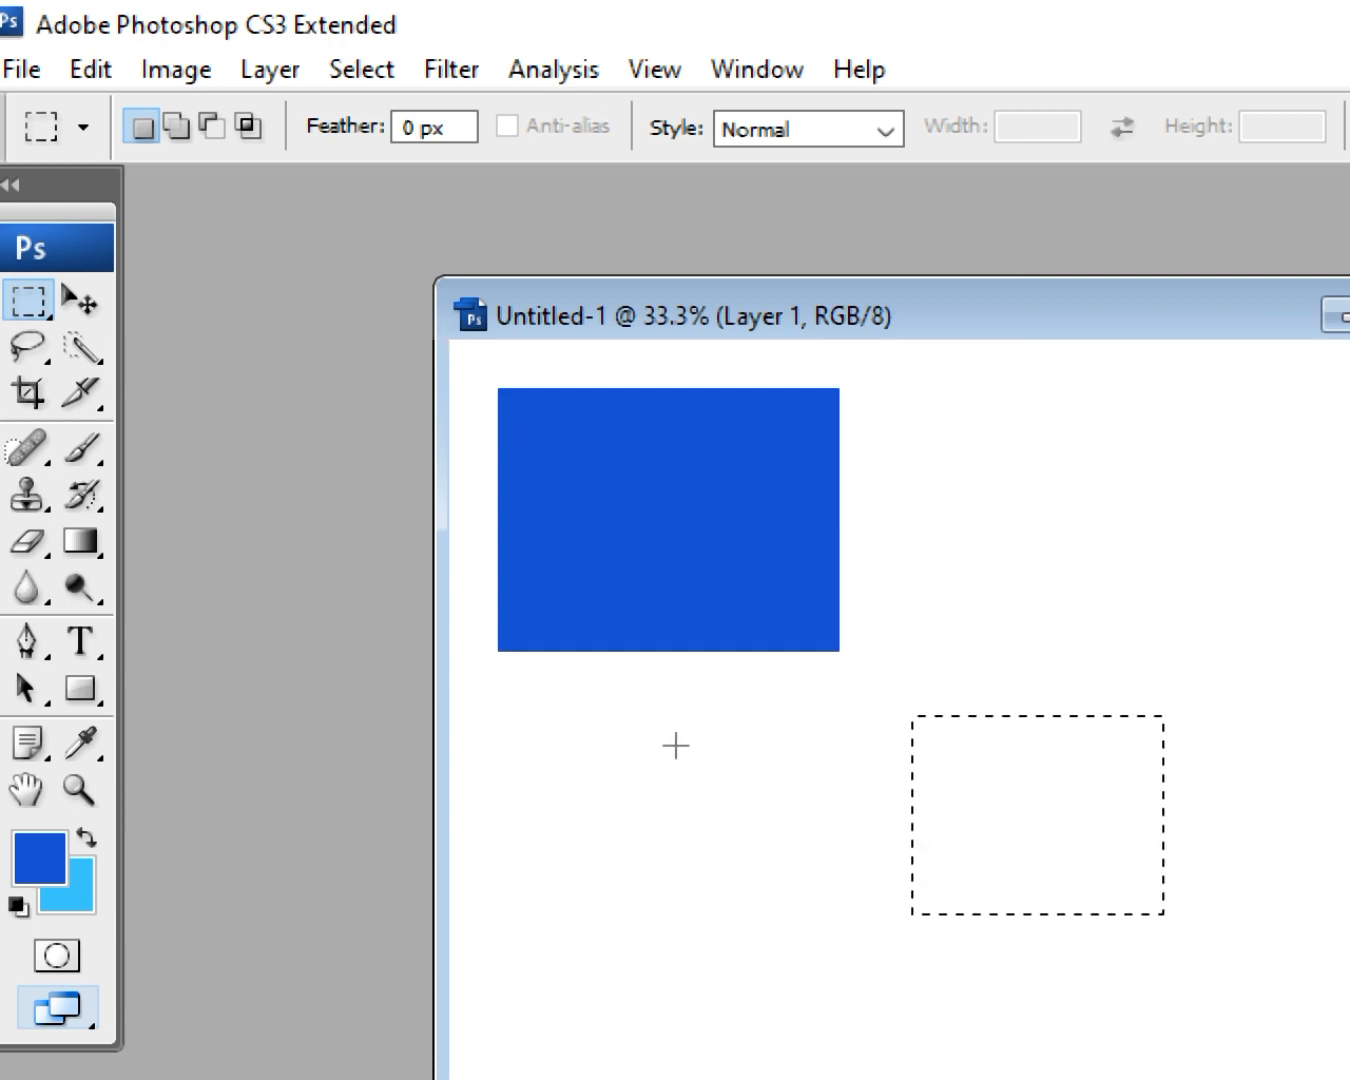
pyautogui.moveTo(675, 745); pyautogui.dragTo(940, 938)
pyautogui.moveTo(918, 669)
pyautogui.mouseDown()
pyautogui.moveTo(1085, 801)
pyautogui.moveTo(1132, 862)
pyautogui.mouseUp()
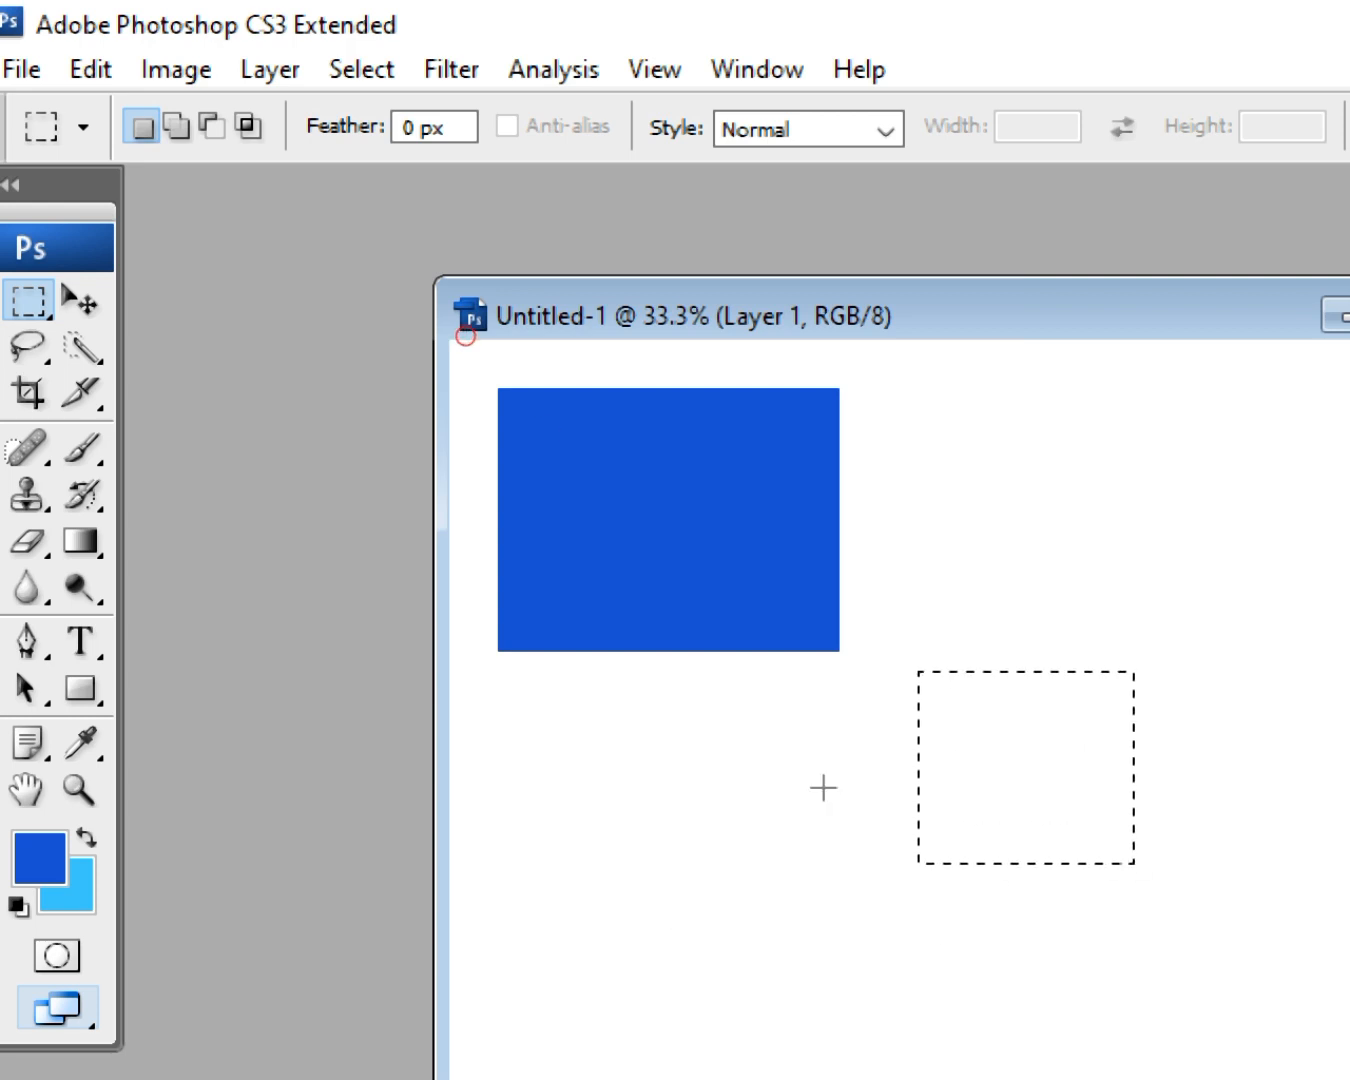
pyautogui.moveTo(688, 754); pyautogui.dragTo(906, 940)
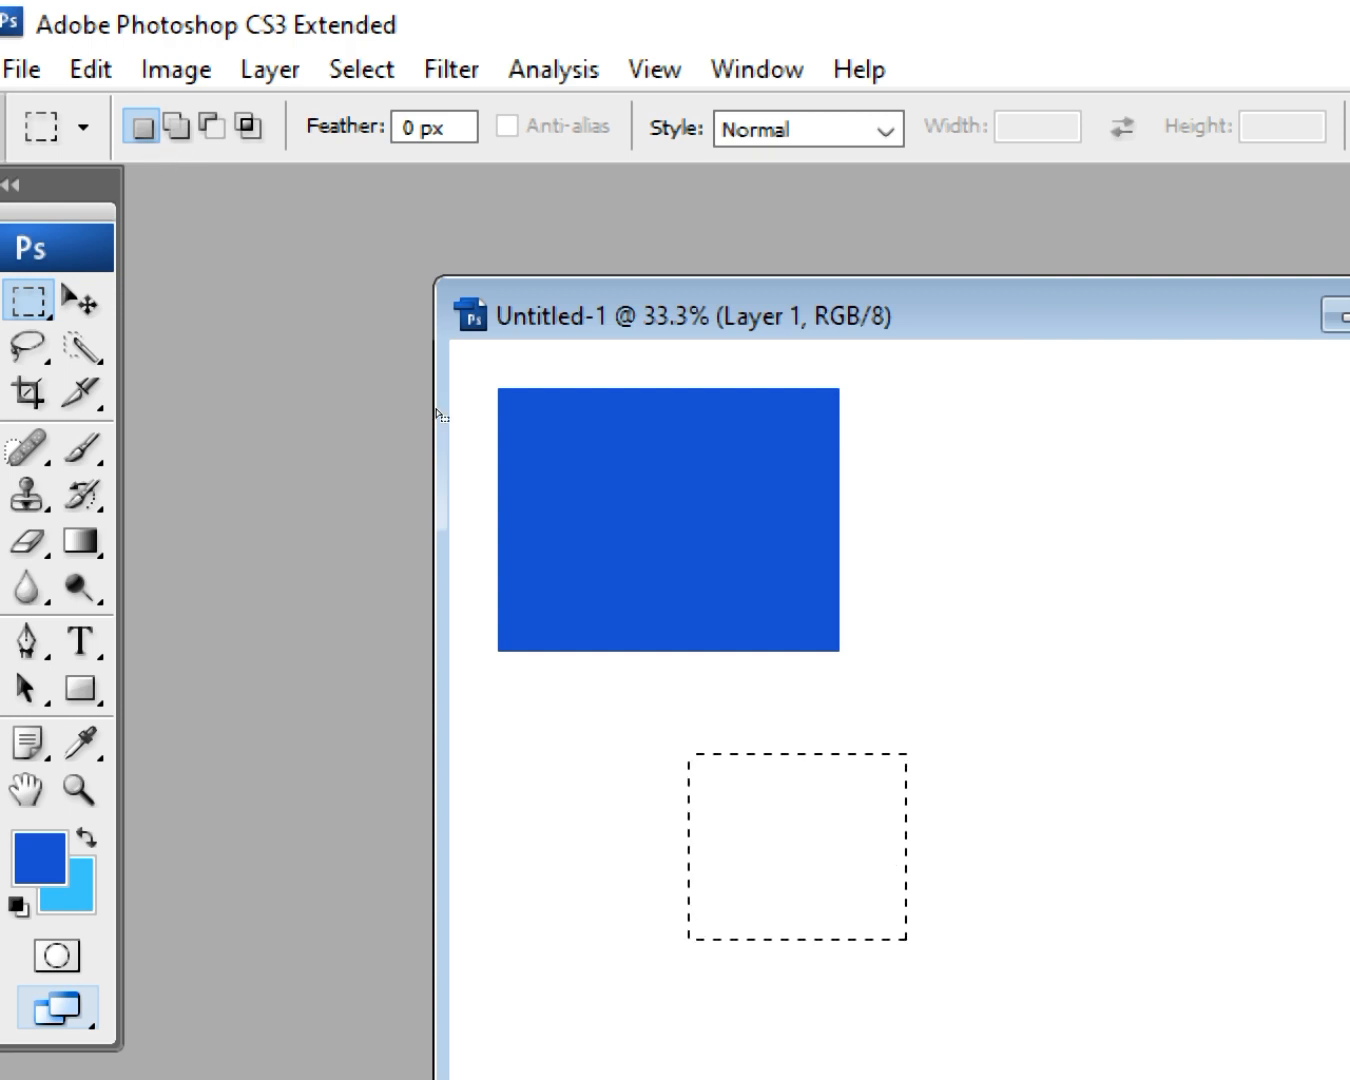
# - Add an overlapping rectangle to the right side of the selection, and subtract rectangles from its right side and top
pyautogui.press('shift')
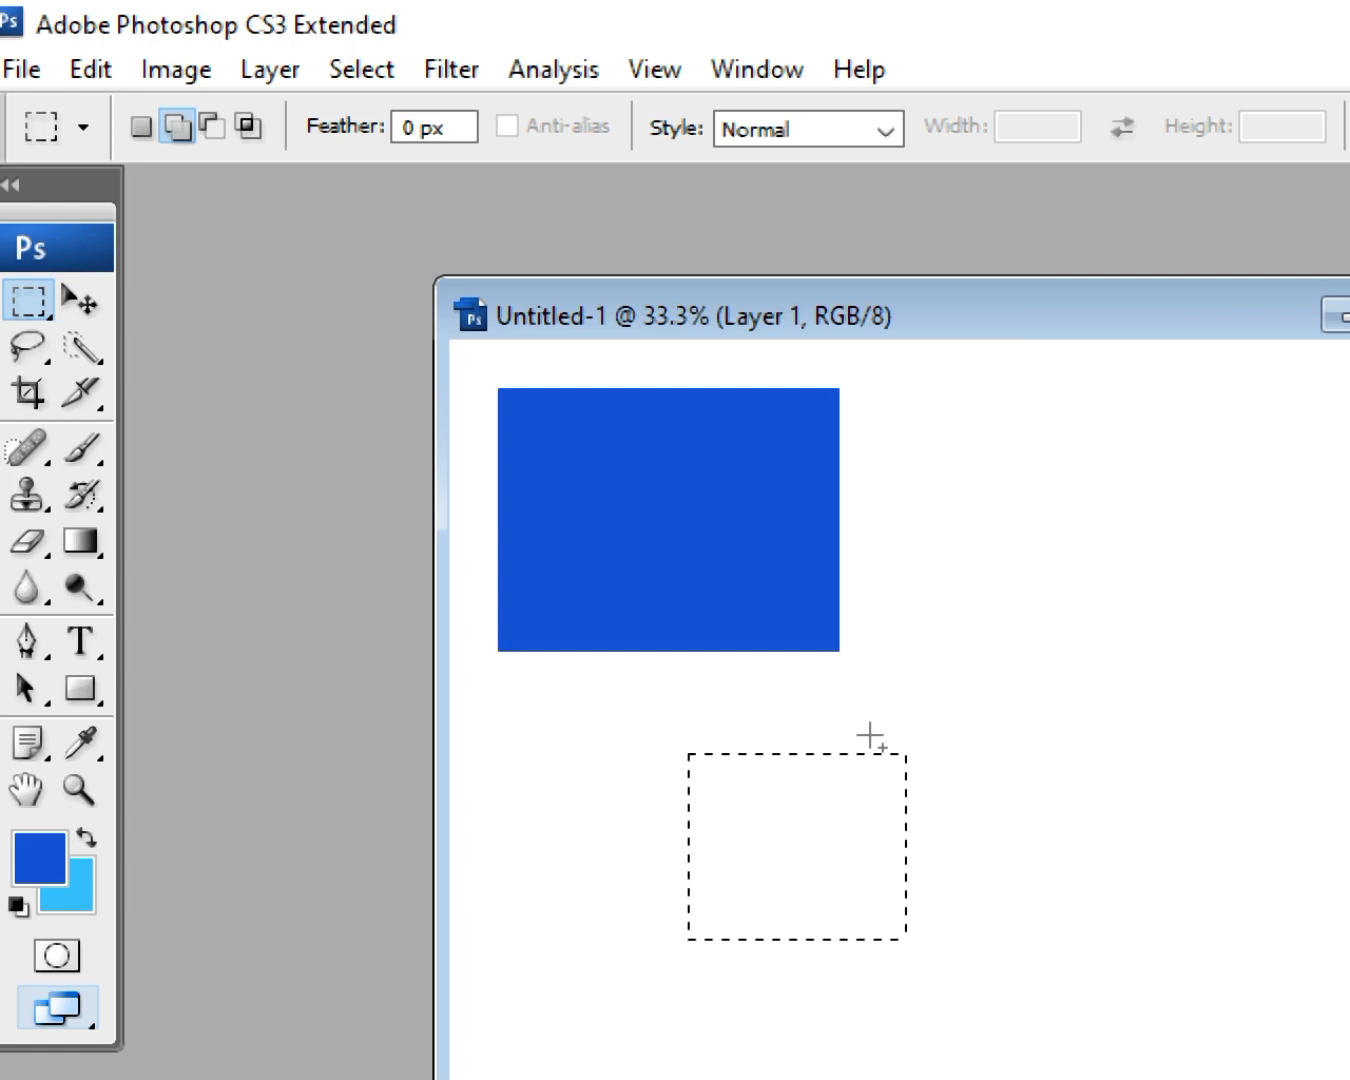
pyautogui.moveTo(870, 735); pyautogui.dragTo(1096, 967)
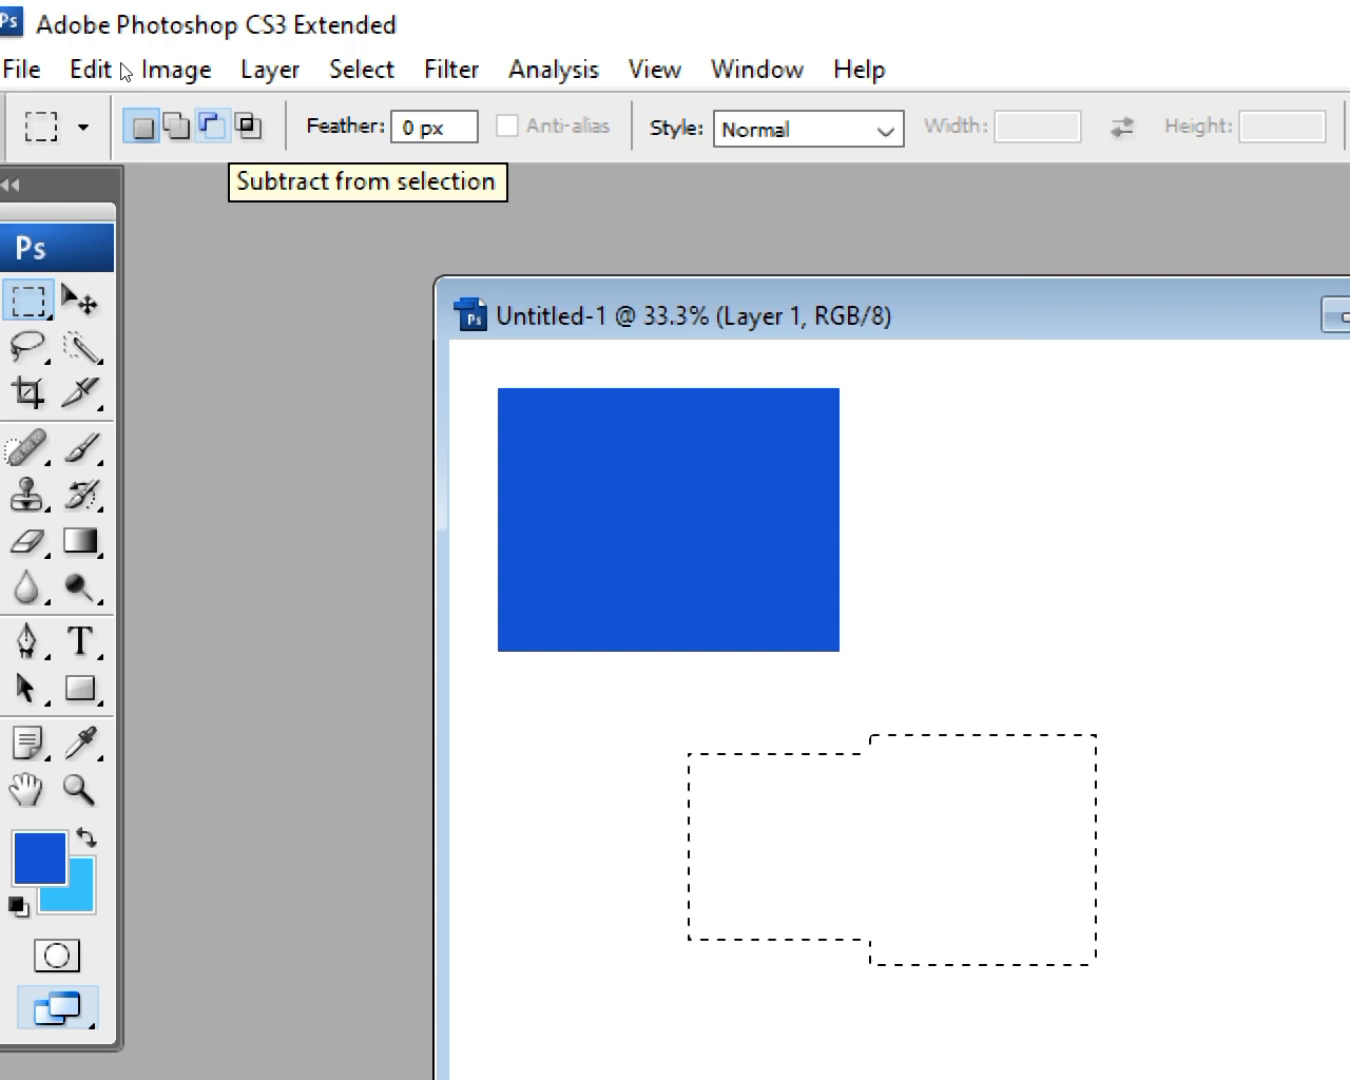
pyautogui.press('alt')
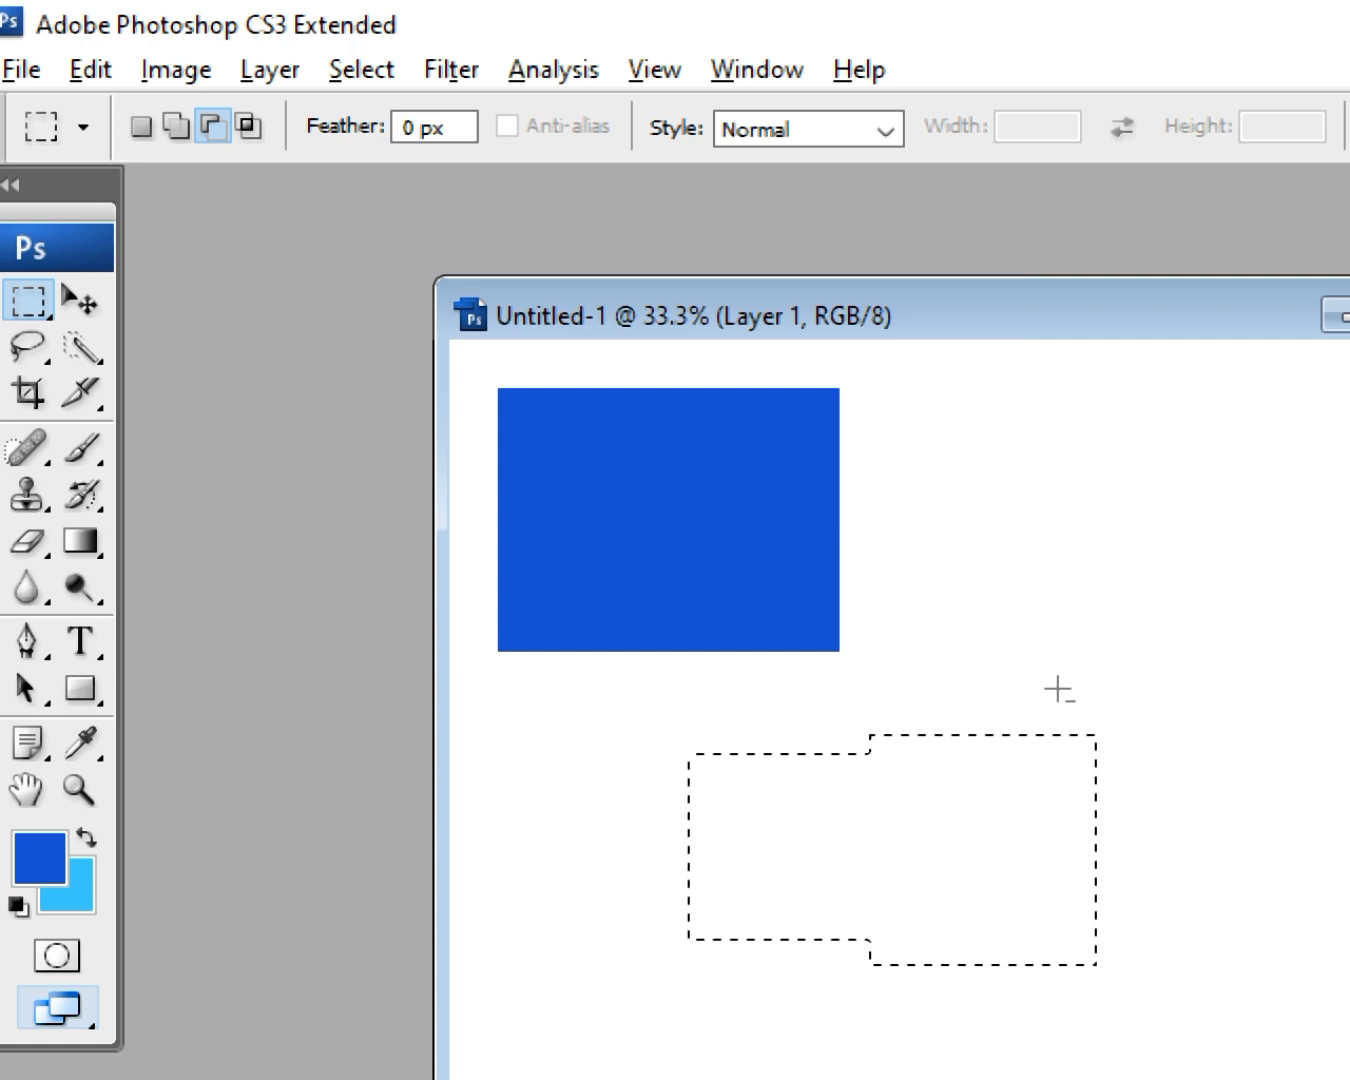
pyautogui.moveTo(1021, 664); pyautogui.dragTo(1244, 1033)
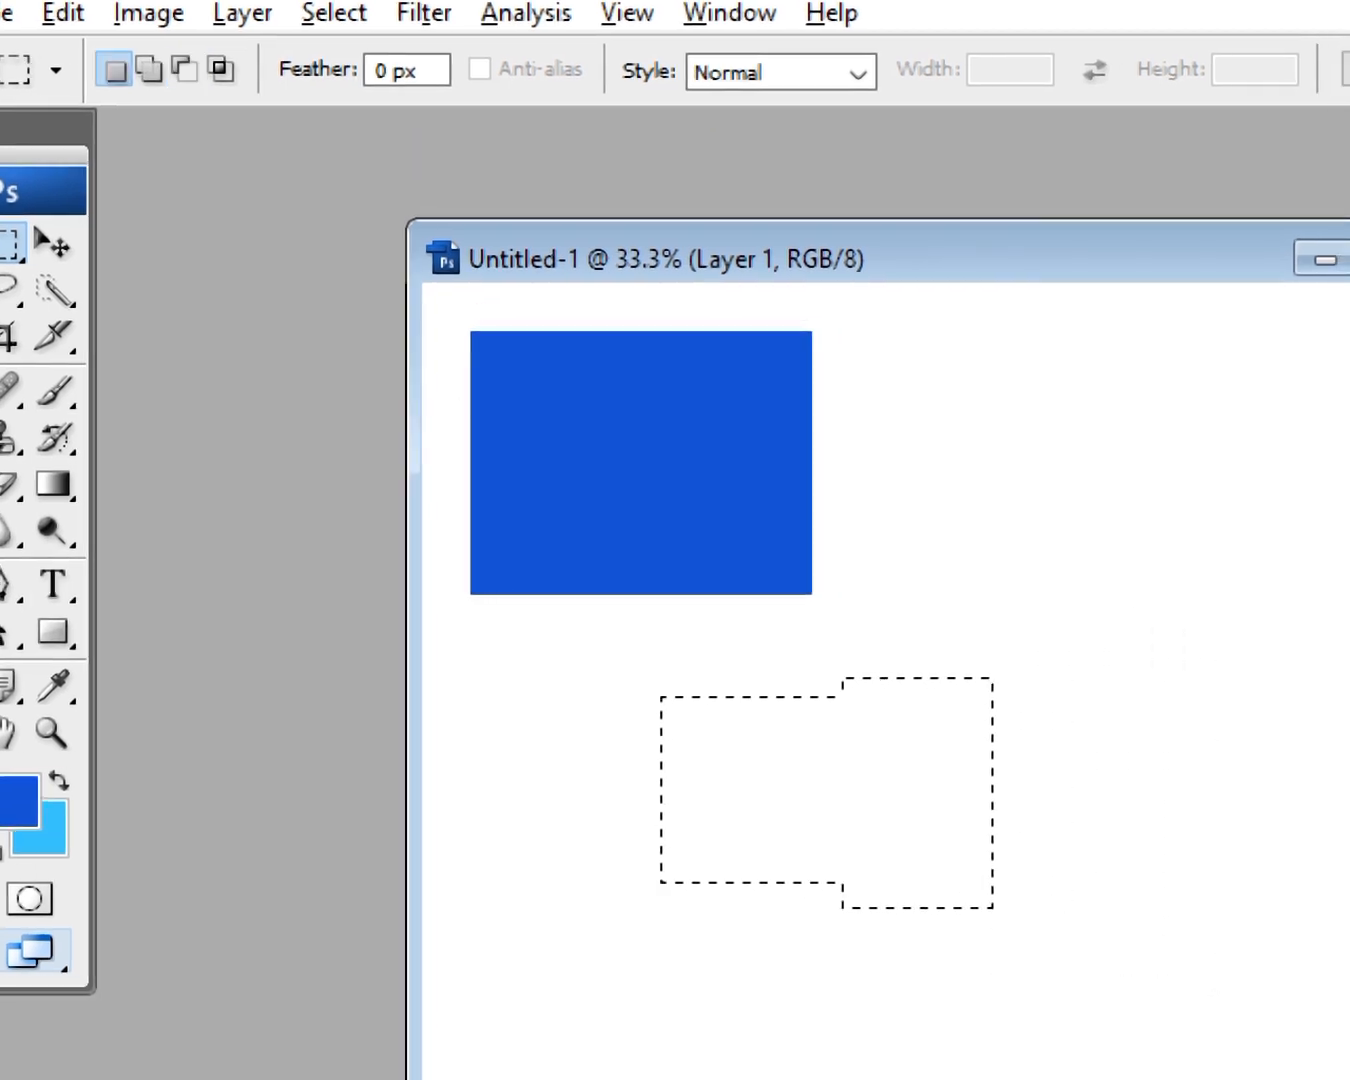
pyautogui.press('alt')
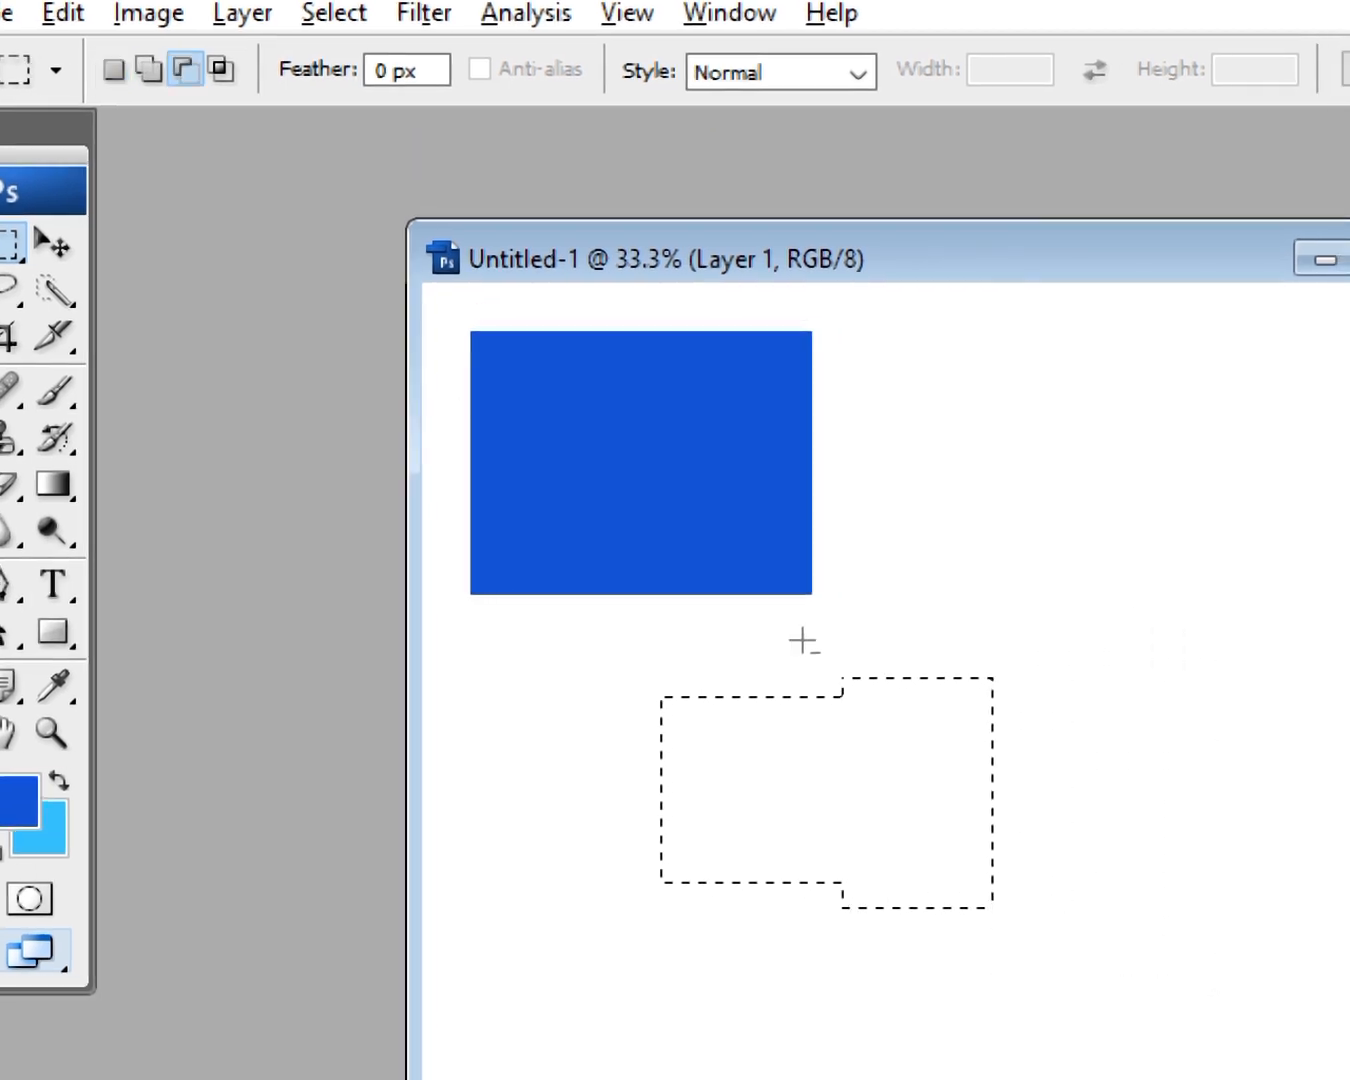
pyautogui.moveTo(800, 637); pyautogui.dragTo(1061, 976)
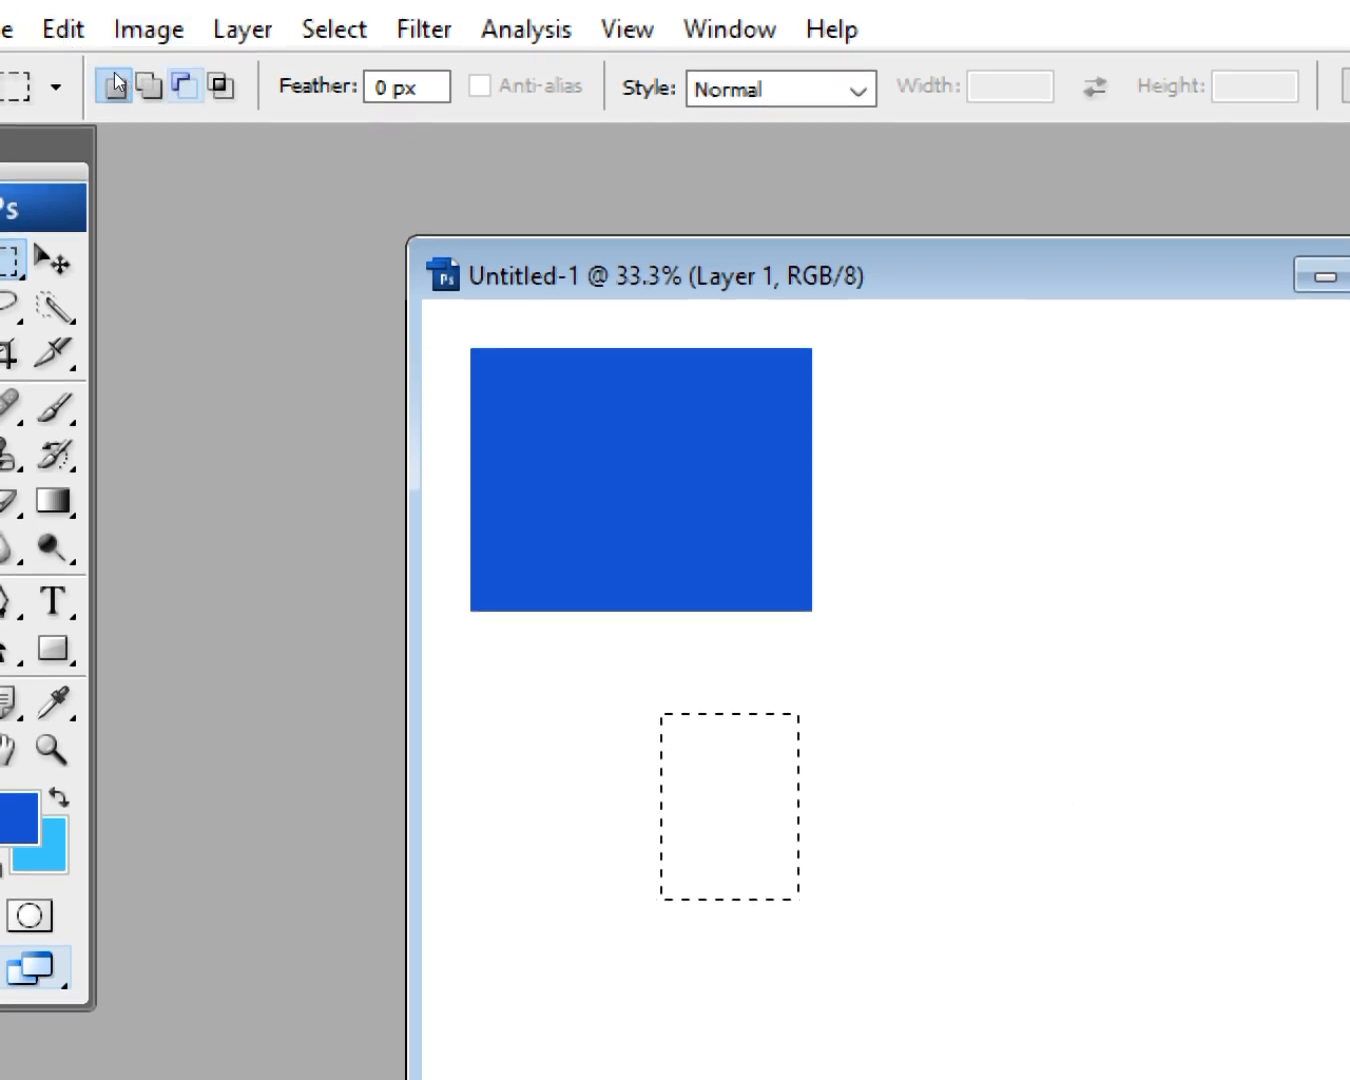
pyautogui.press('alt')
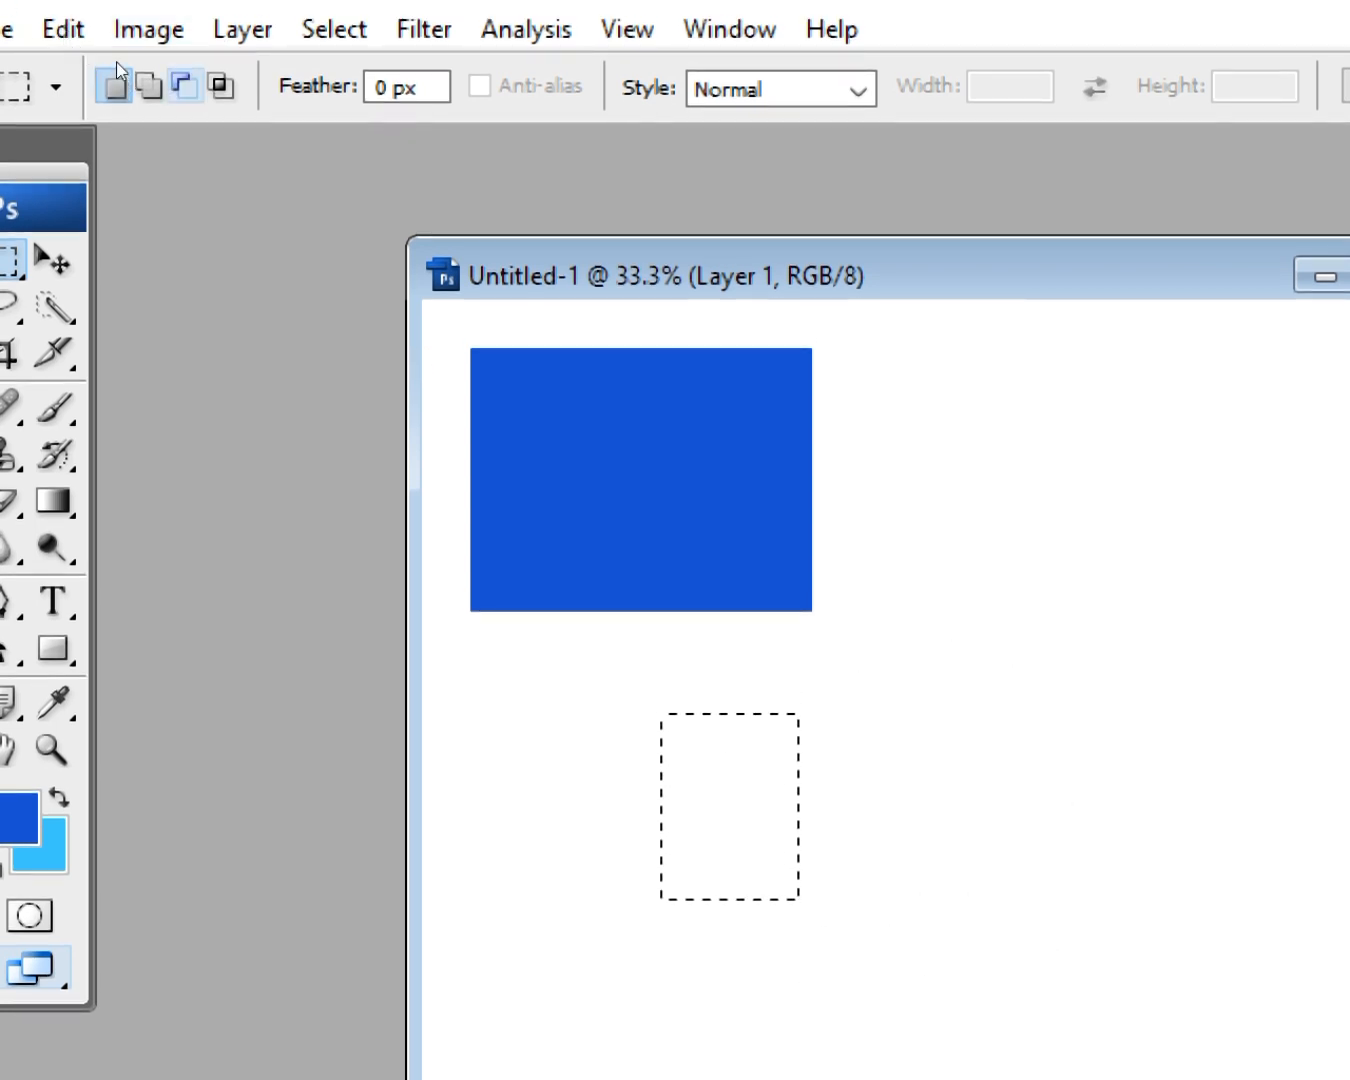
pyautogui.keyDown('alt'); pyautogui.click(116, 63); pyautogui.keyUp('alt')
pyautogui.moveTo(597, 681); pyautogui.dragTo(896, 813)
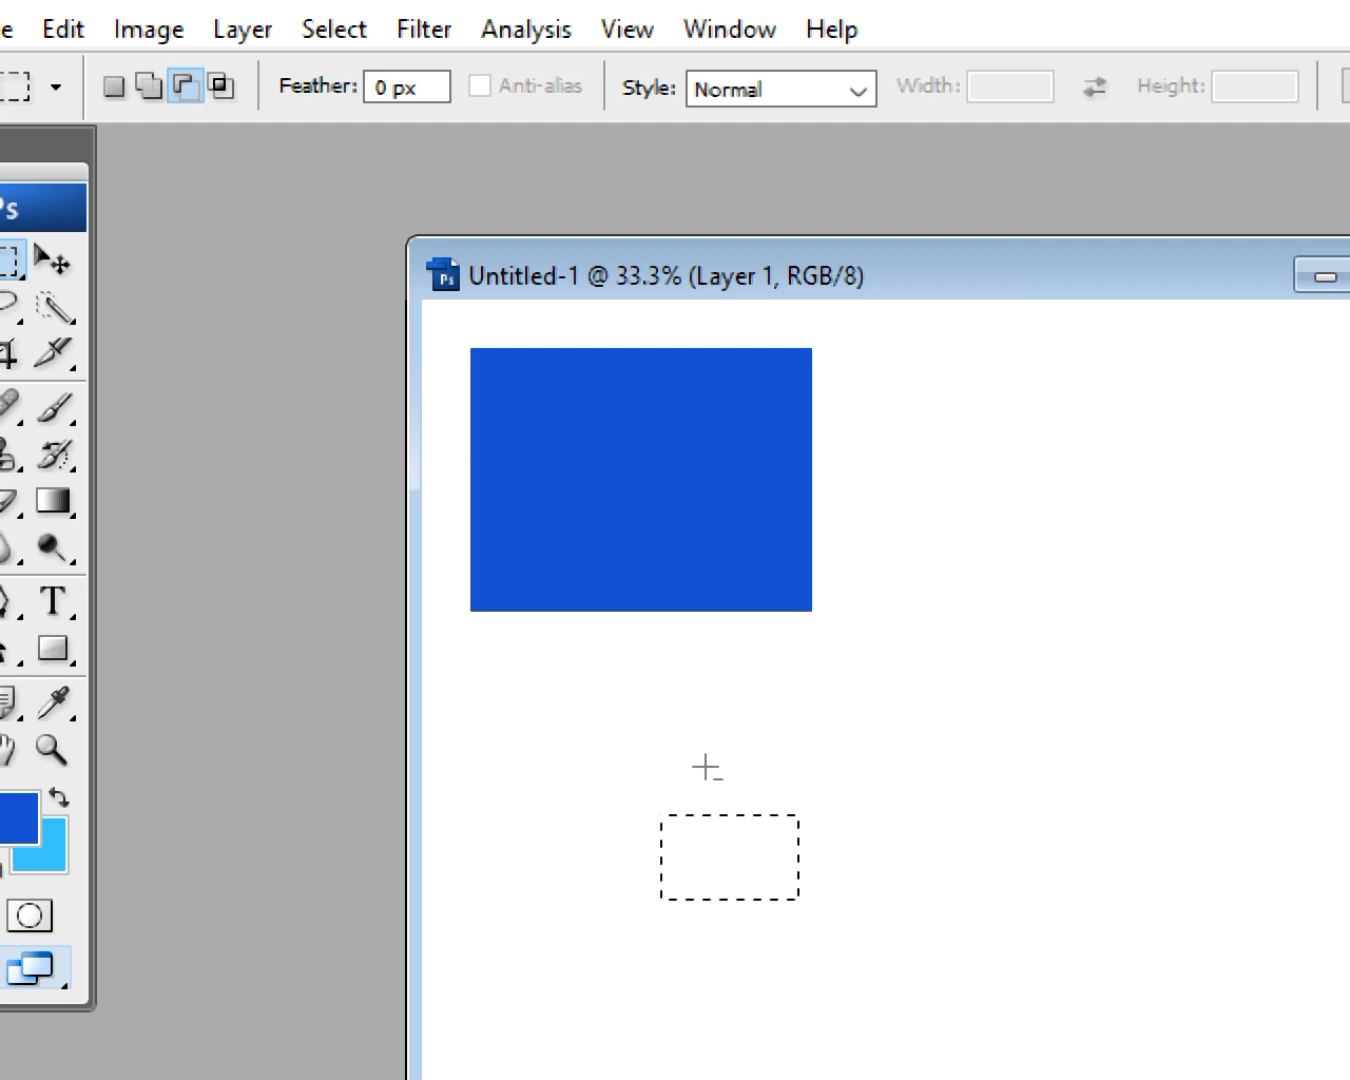
# - Intersect the remaining selection with two overlapping rectangles, keeping its right part and its upper part, and deselect it
pyautogui.press('shift')
pyautogui.hotkey('shift', 'alt')
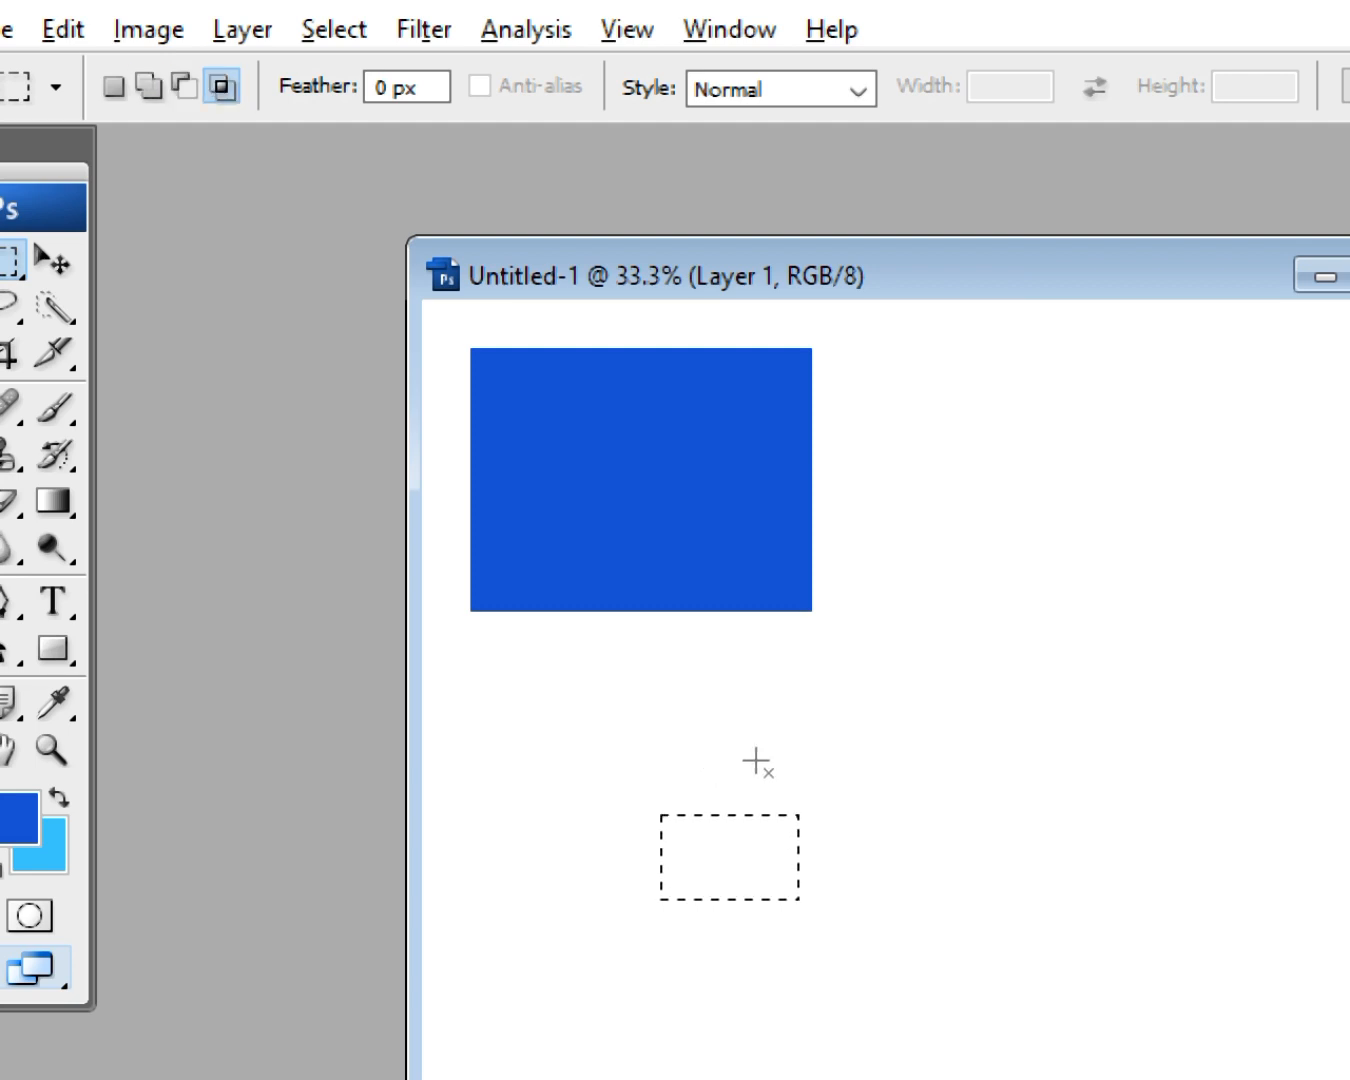
pyautogui.moveTo(722, 766); pyautogui.dragTo(870, 976)
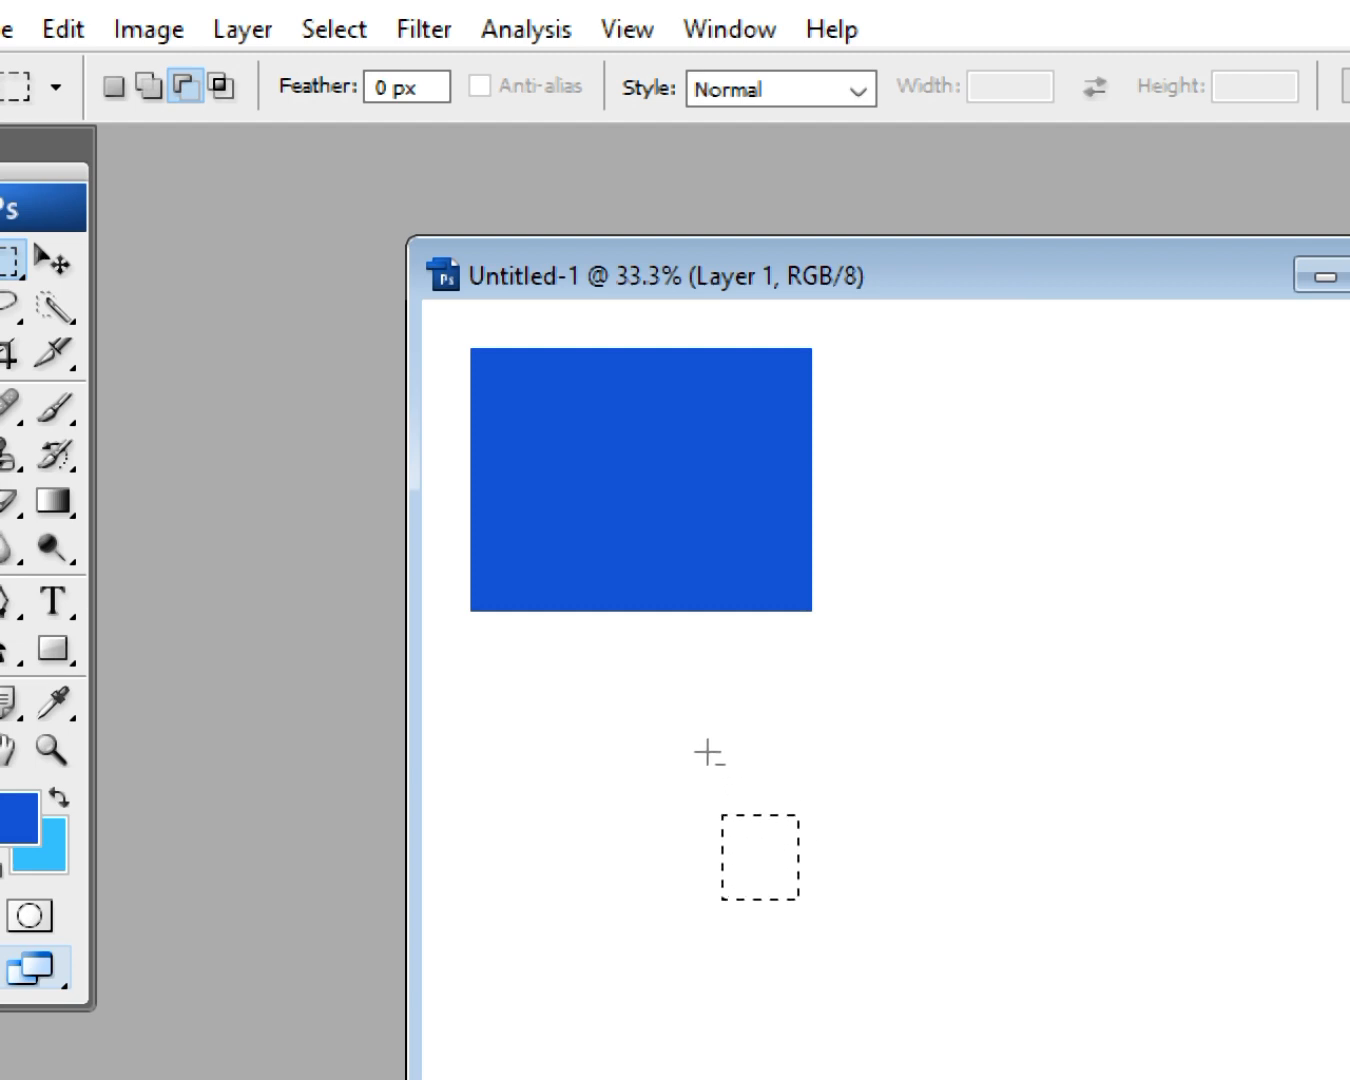
pyautogui.press('shift')
pyautogui.hotkey('shift', 'alt')
pyautogui.moveTo(707, 749); pyautogui.dragTo(847, 862)
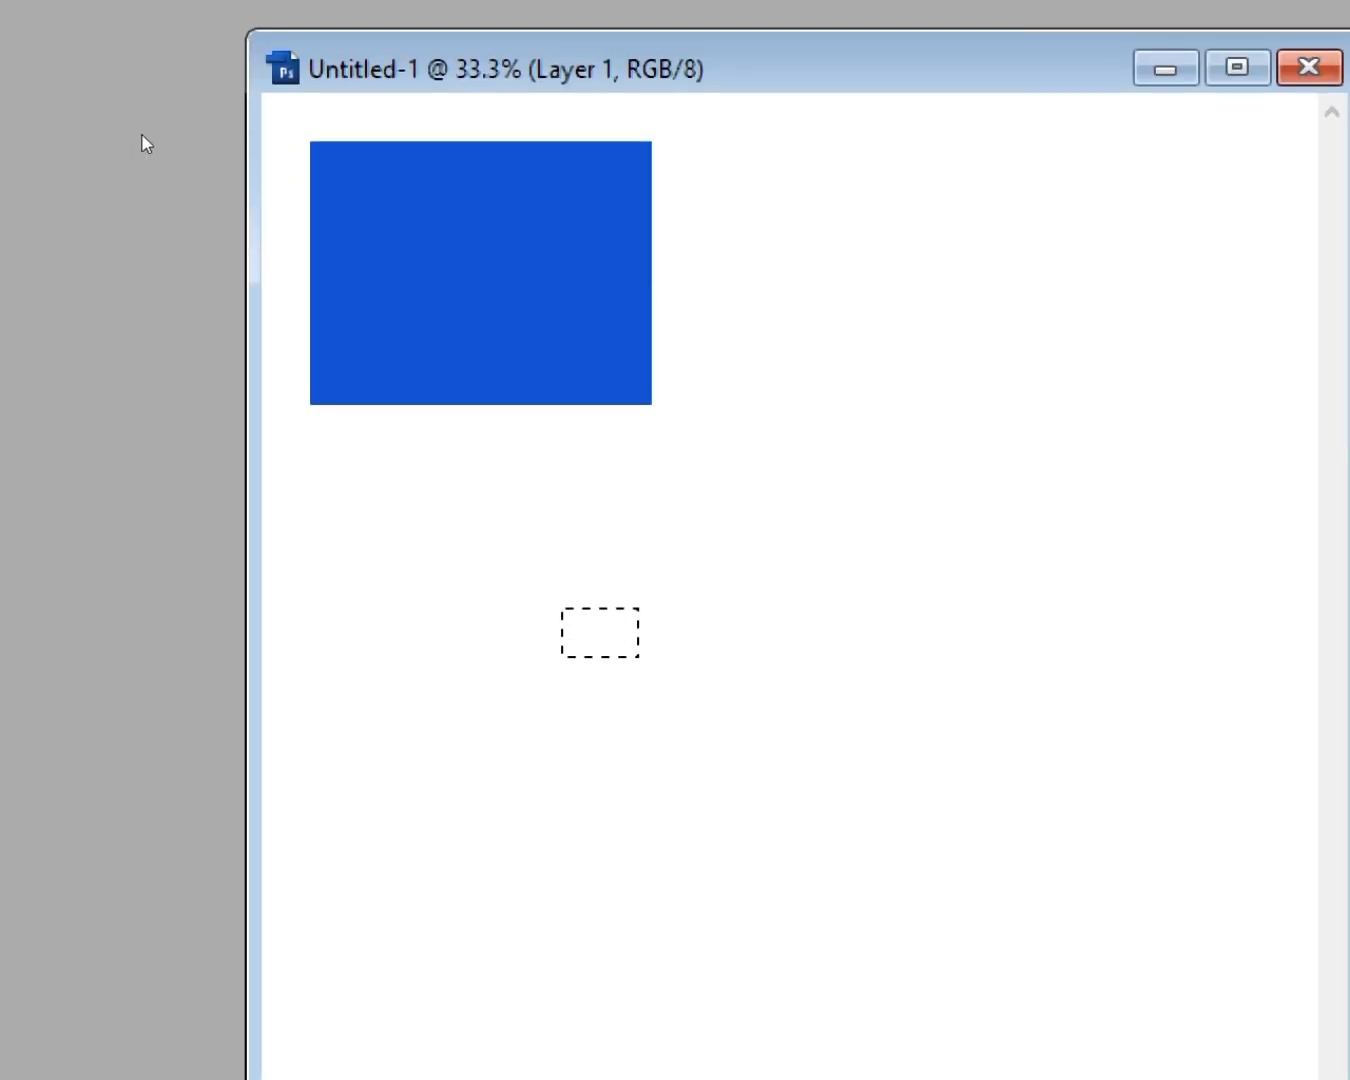
pyautogui.hotkey('ctrl', 'd')
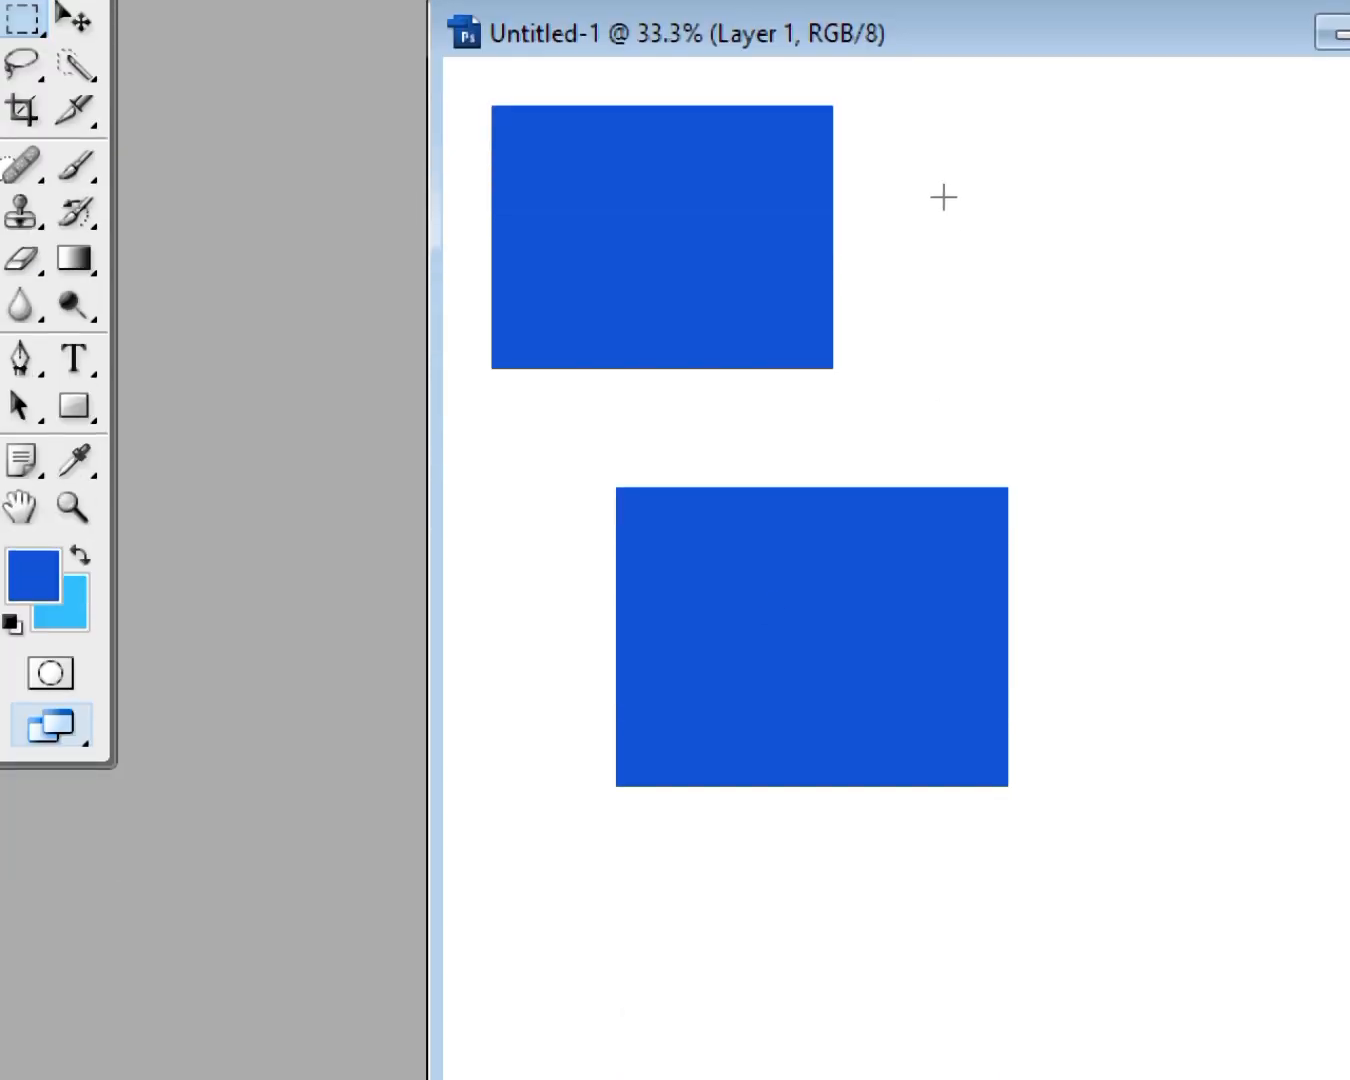
# - Fill a rectangular selection feathered by 12 px, to the right of the upper blue rectangle, with the foreground blue and deselect it
pyautogui.moveTo(942, 199); pyautogui.dragTo(1212, 396)
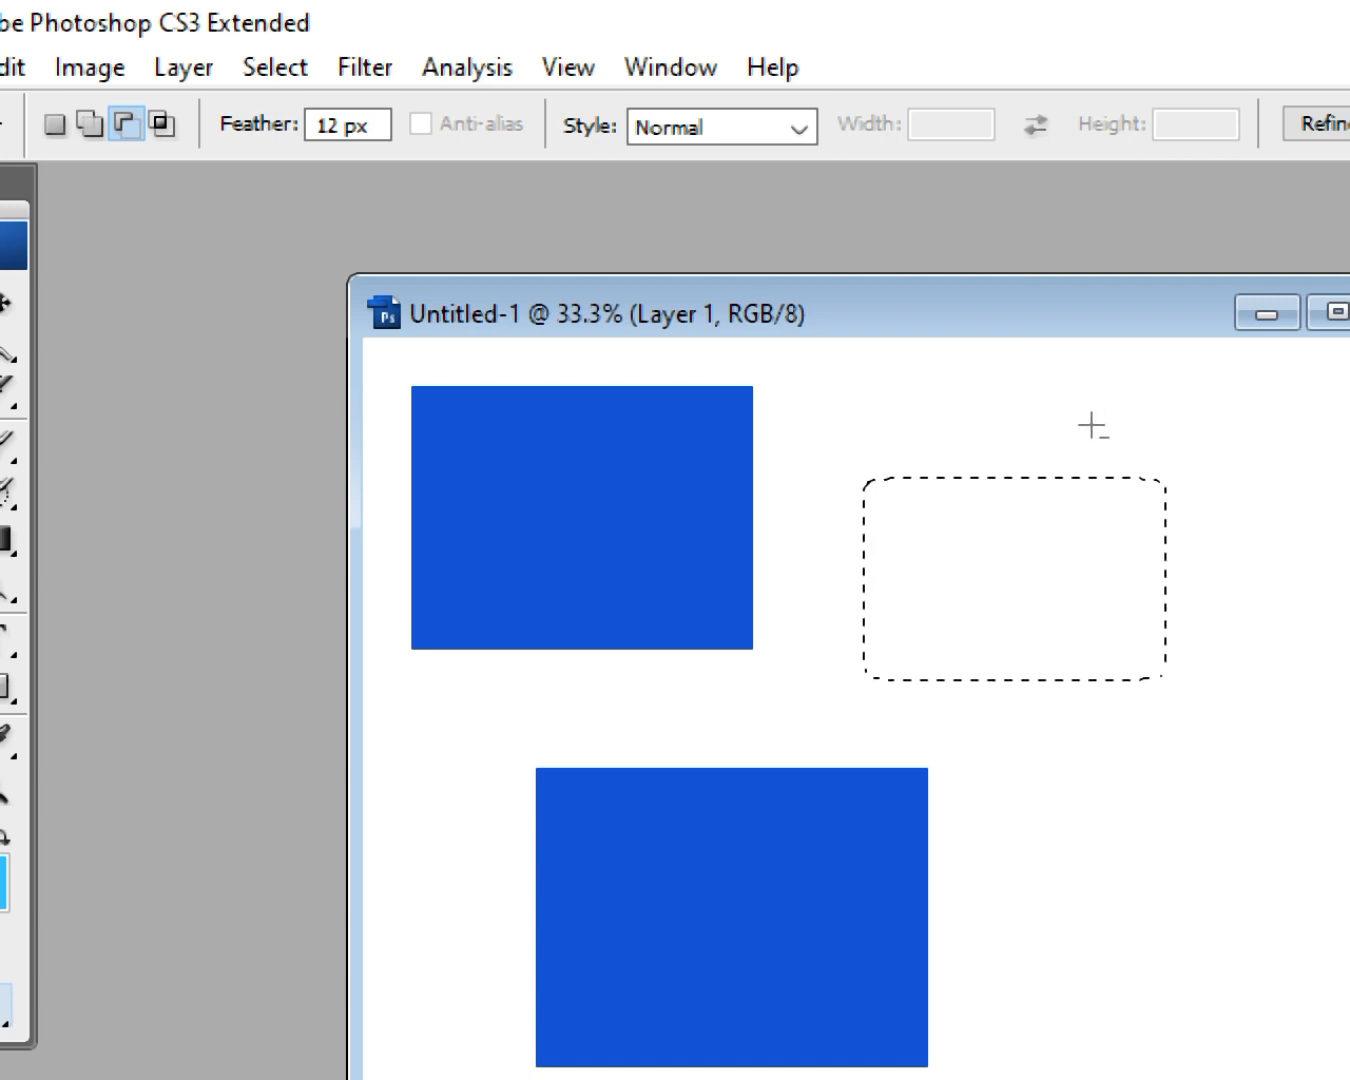
pyautogui.press('alt')
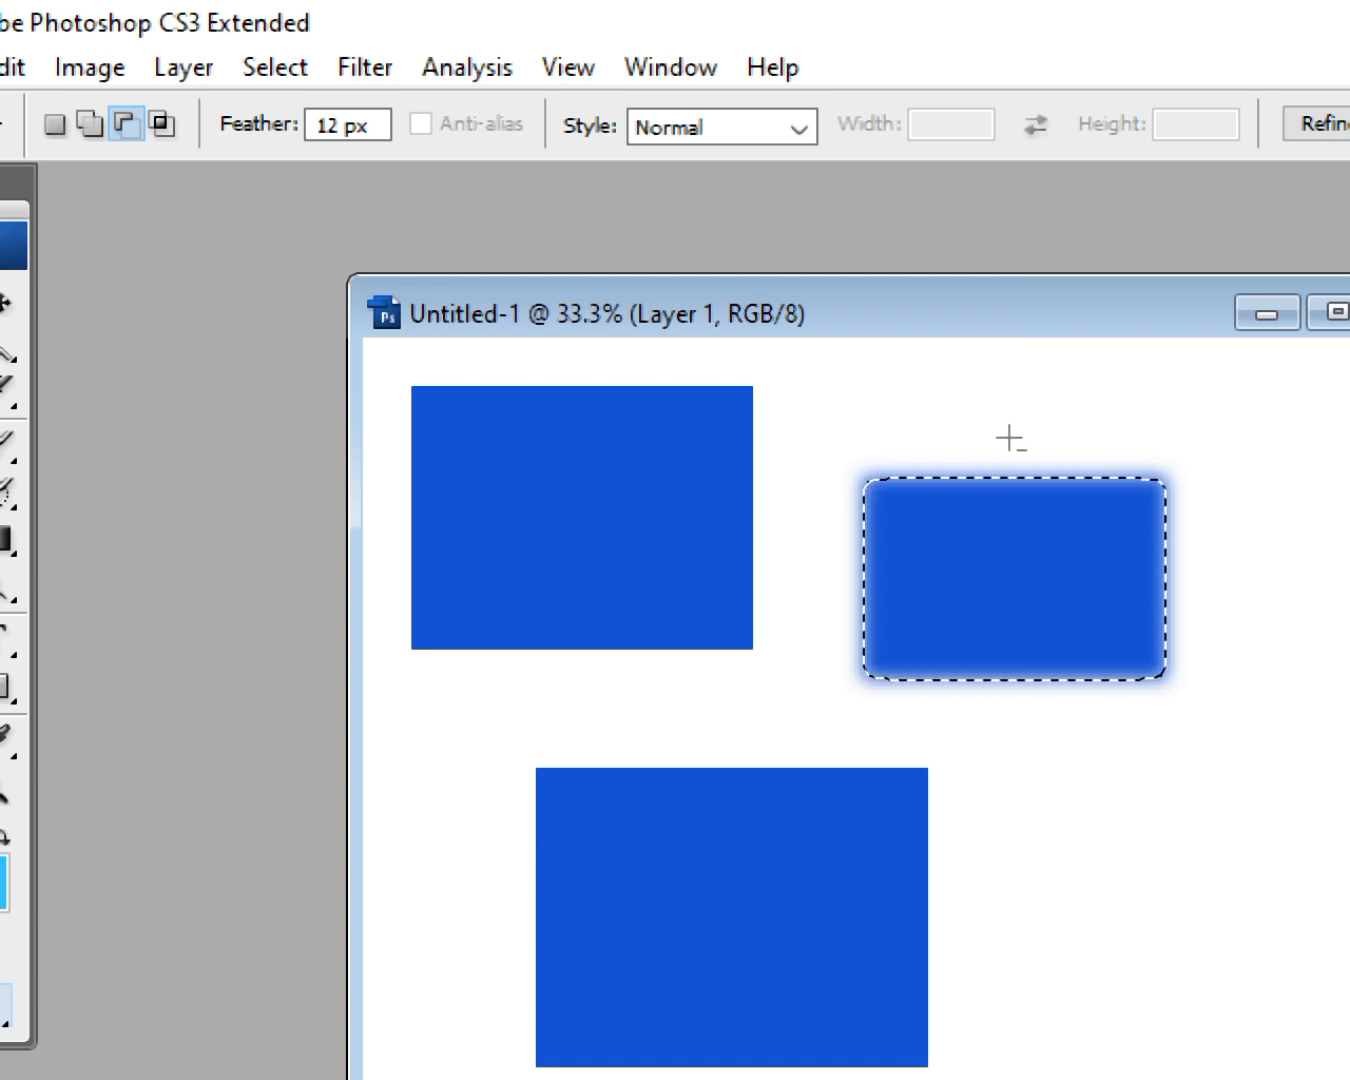
pyautogui.hotkey('ctrl', 'd')
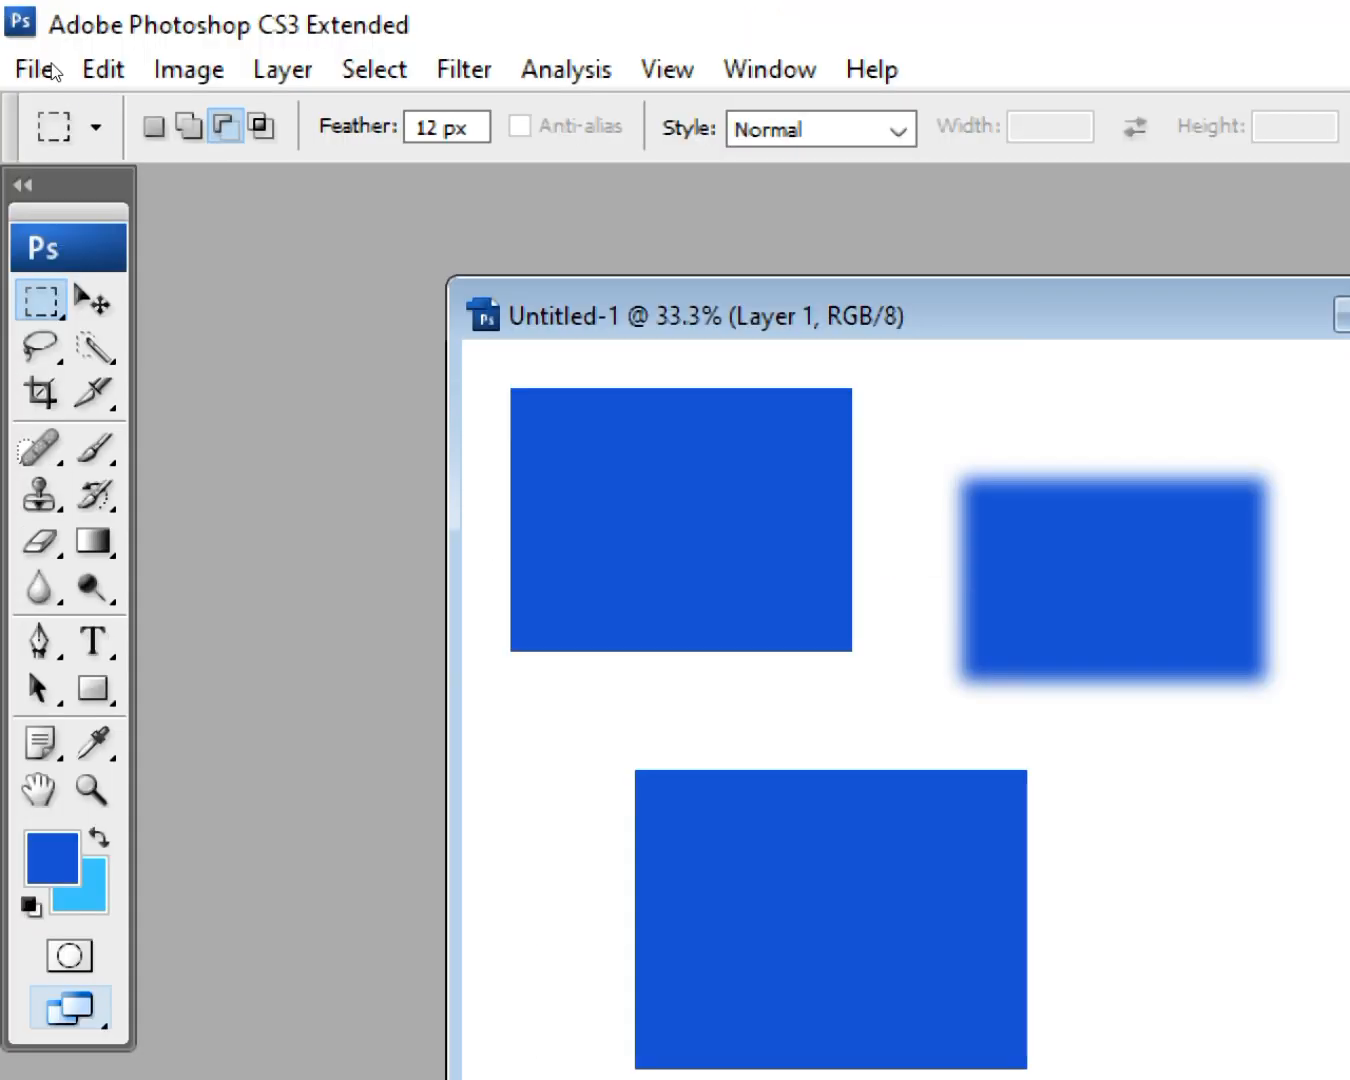
# - Return to new-selection mode with 0 px feather, and fill a rectangle to the right of the lower blue one with the foreground blue
pyautogui.click(155, 127)
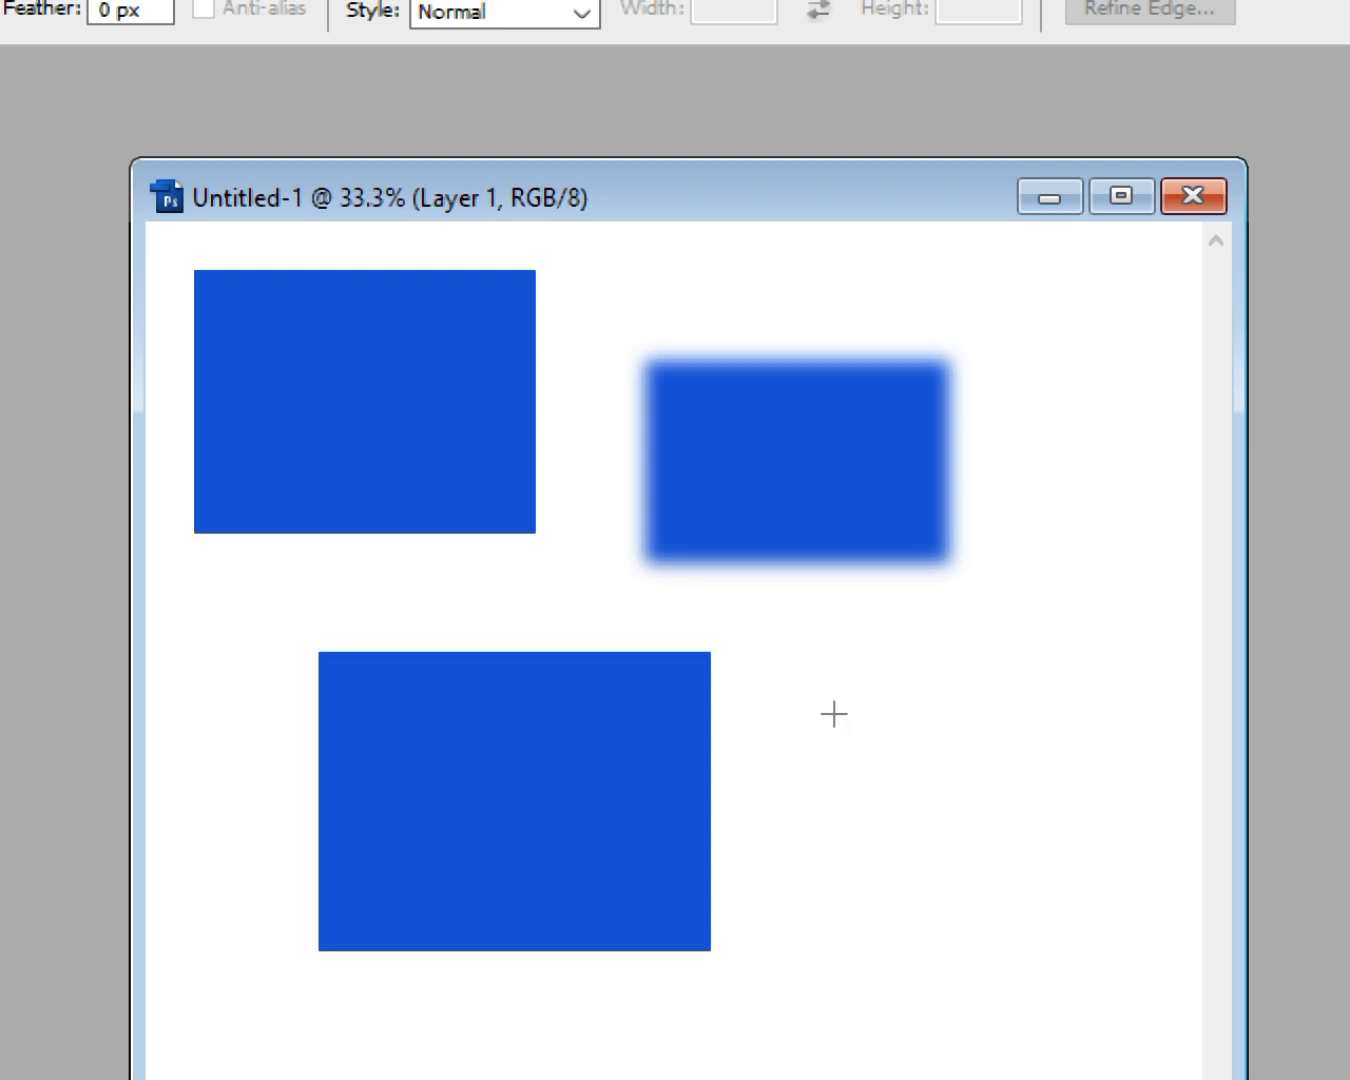
pyautogui.moveTo(834, 714); pyautogui.dragTo(1092, 897)
pyautogui.hotkey('alt', 'BackSpace')
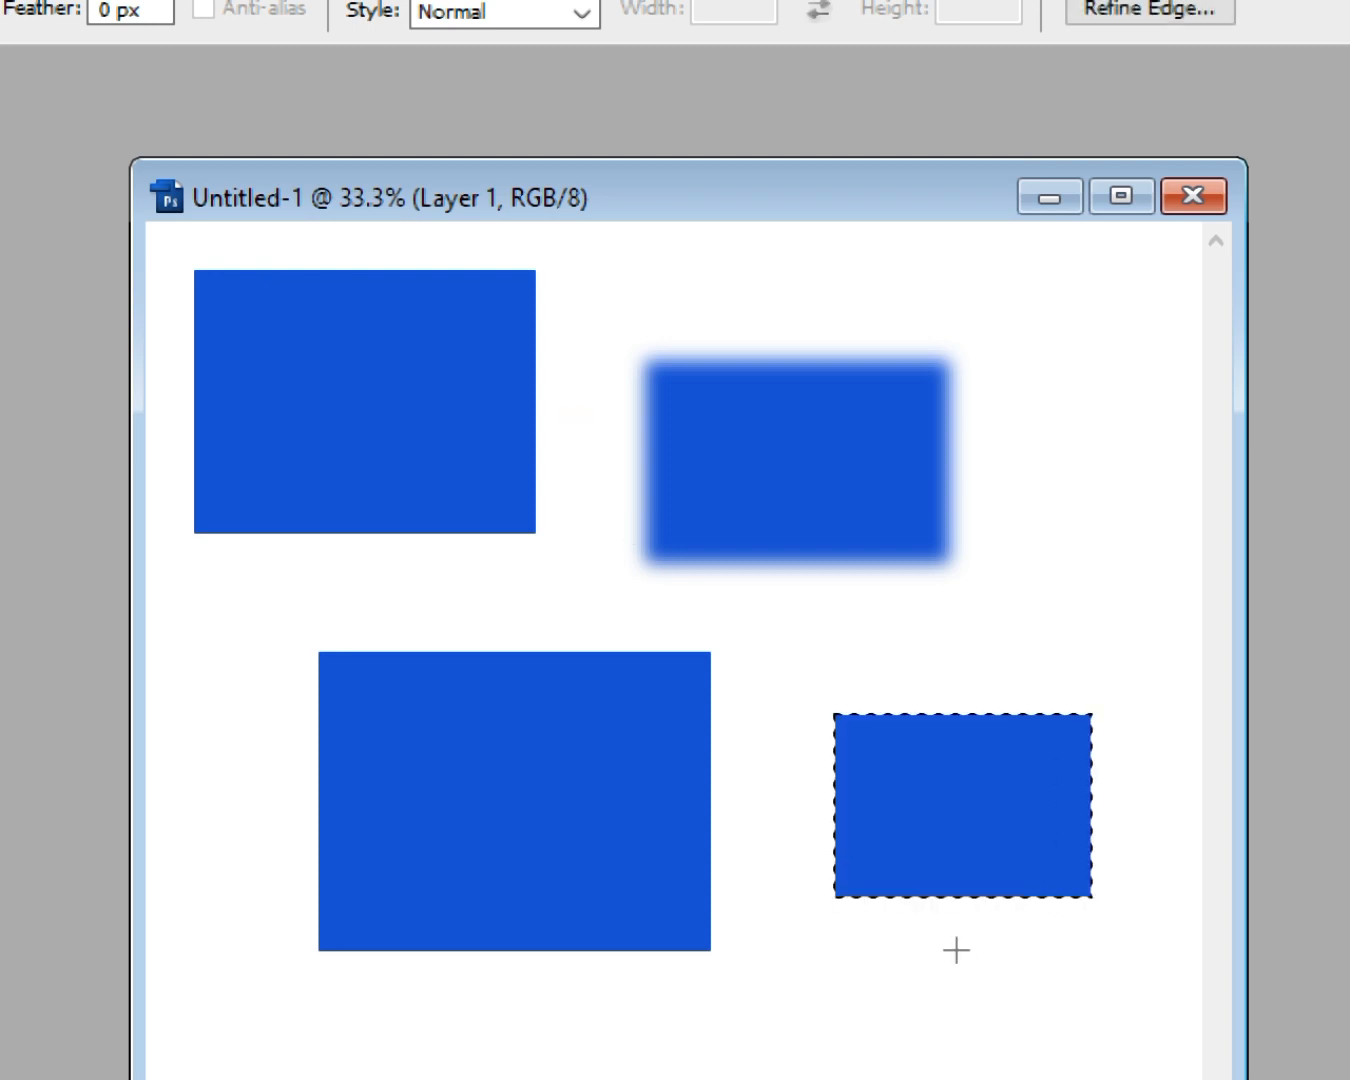
pyautogui.hotkey('ctrl', 'd')
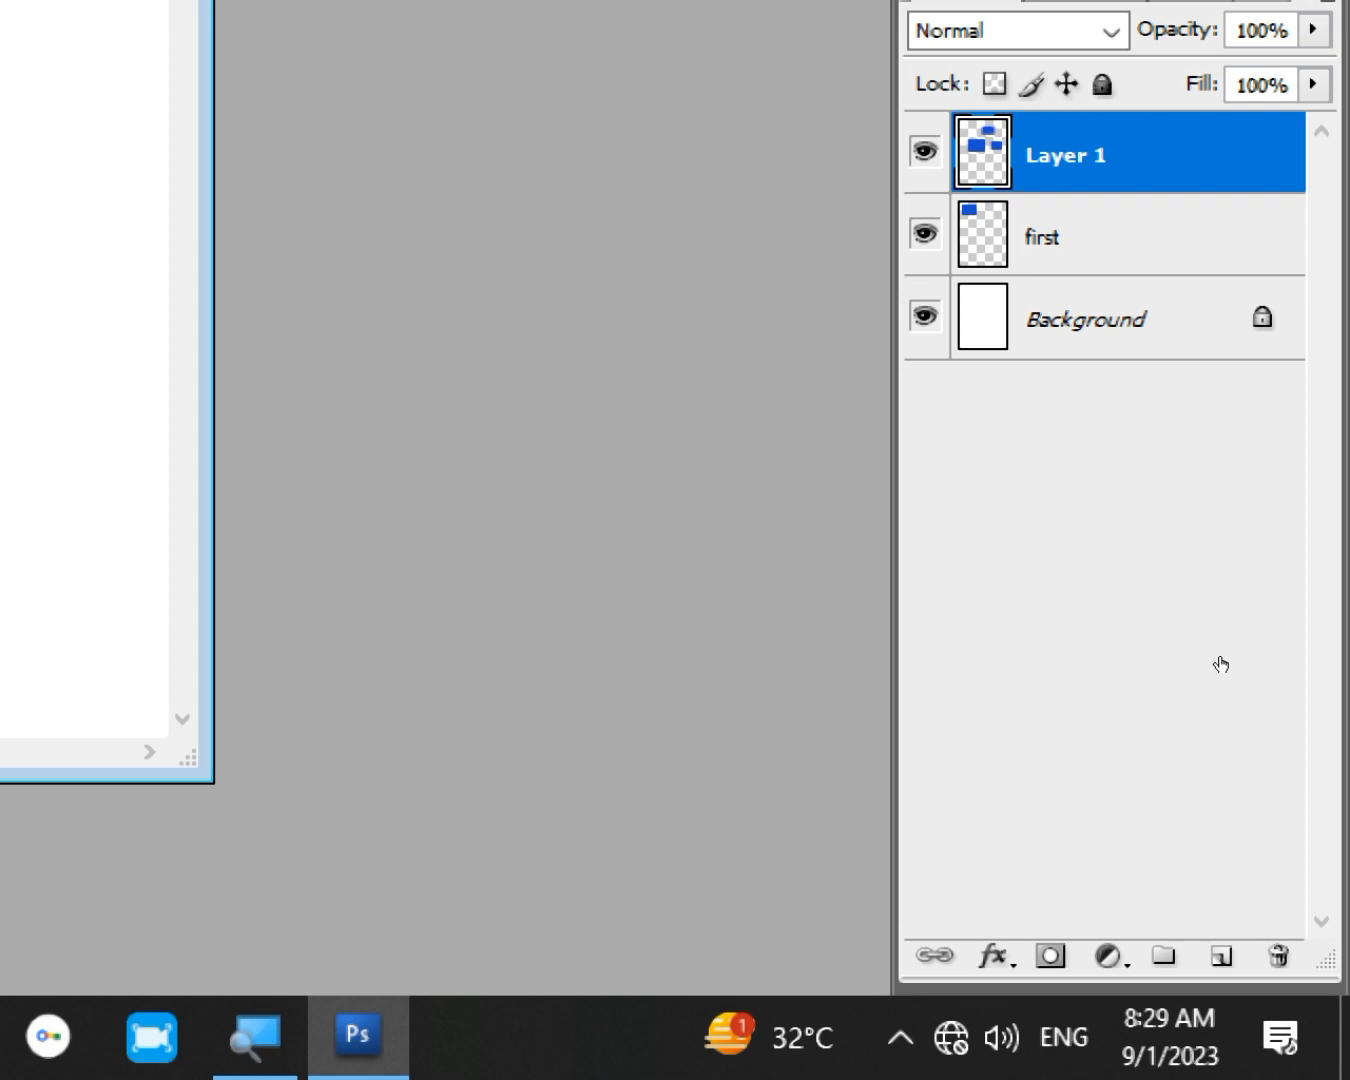
# - Delete the layers "Layer 1" and "first", and add a new layer with the default name and settings
pyautogui.hotkey('ctrl', 'alt', 'a')
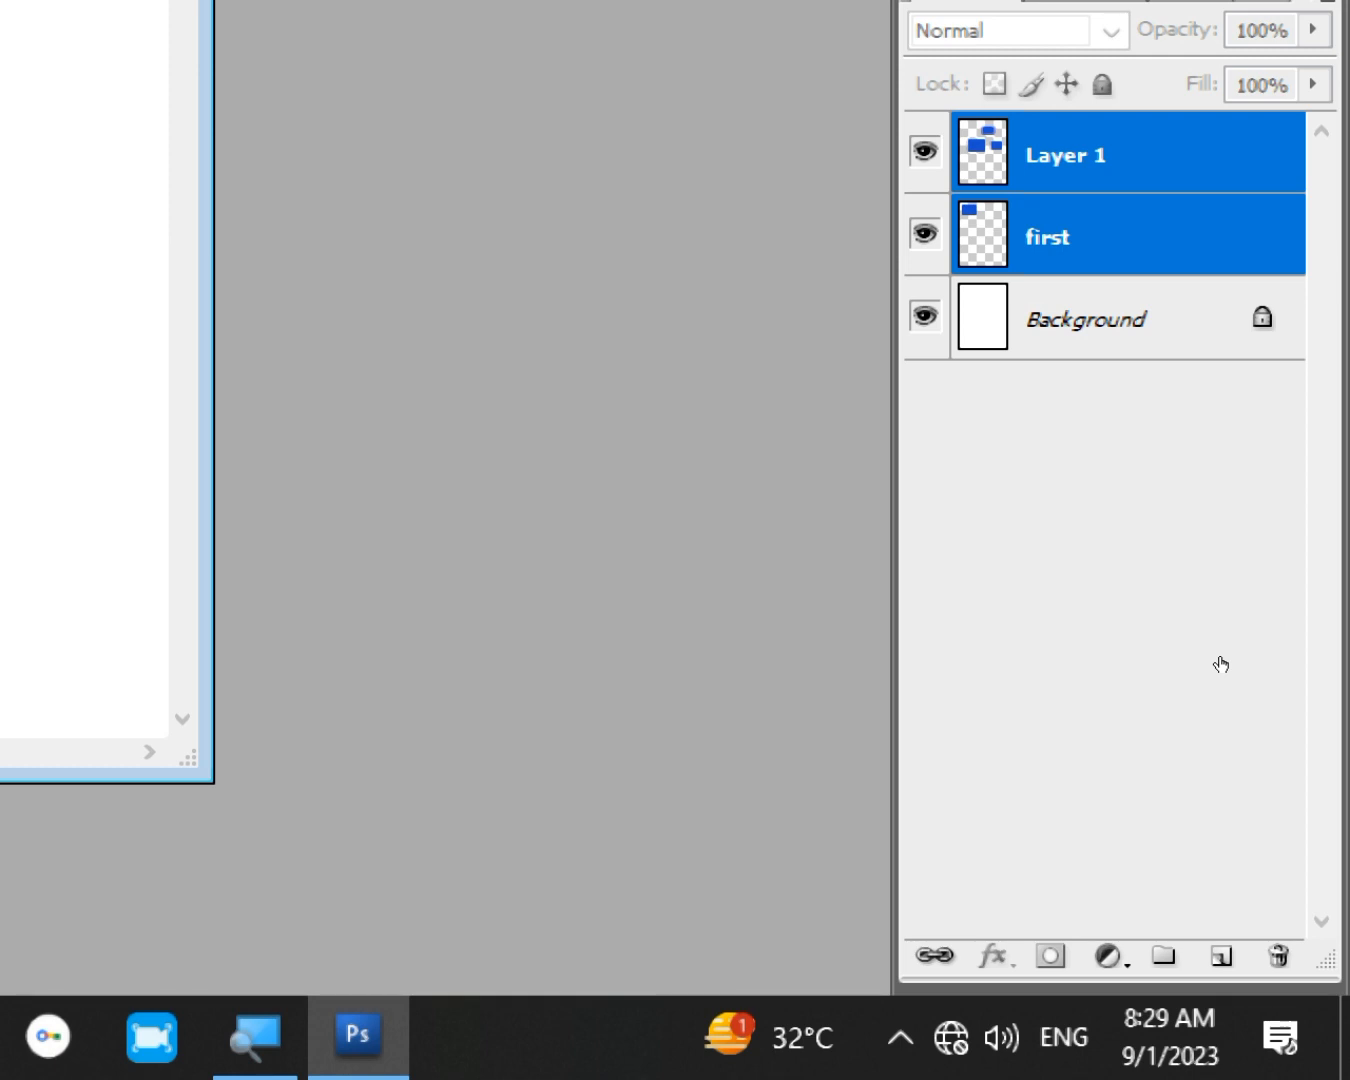
pyautogui.rightClick(1221, 664)
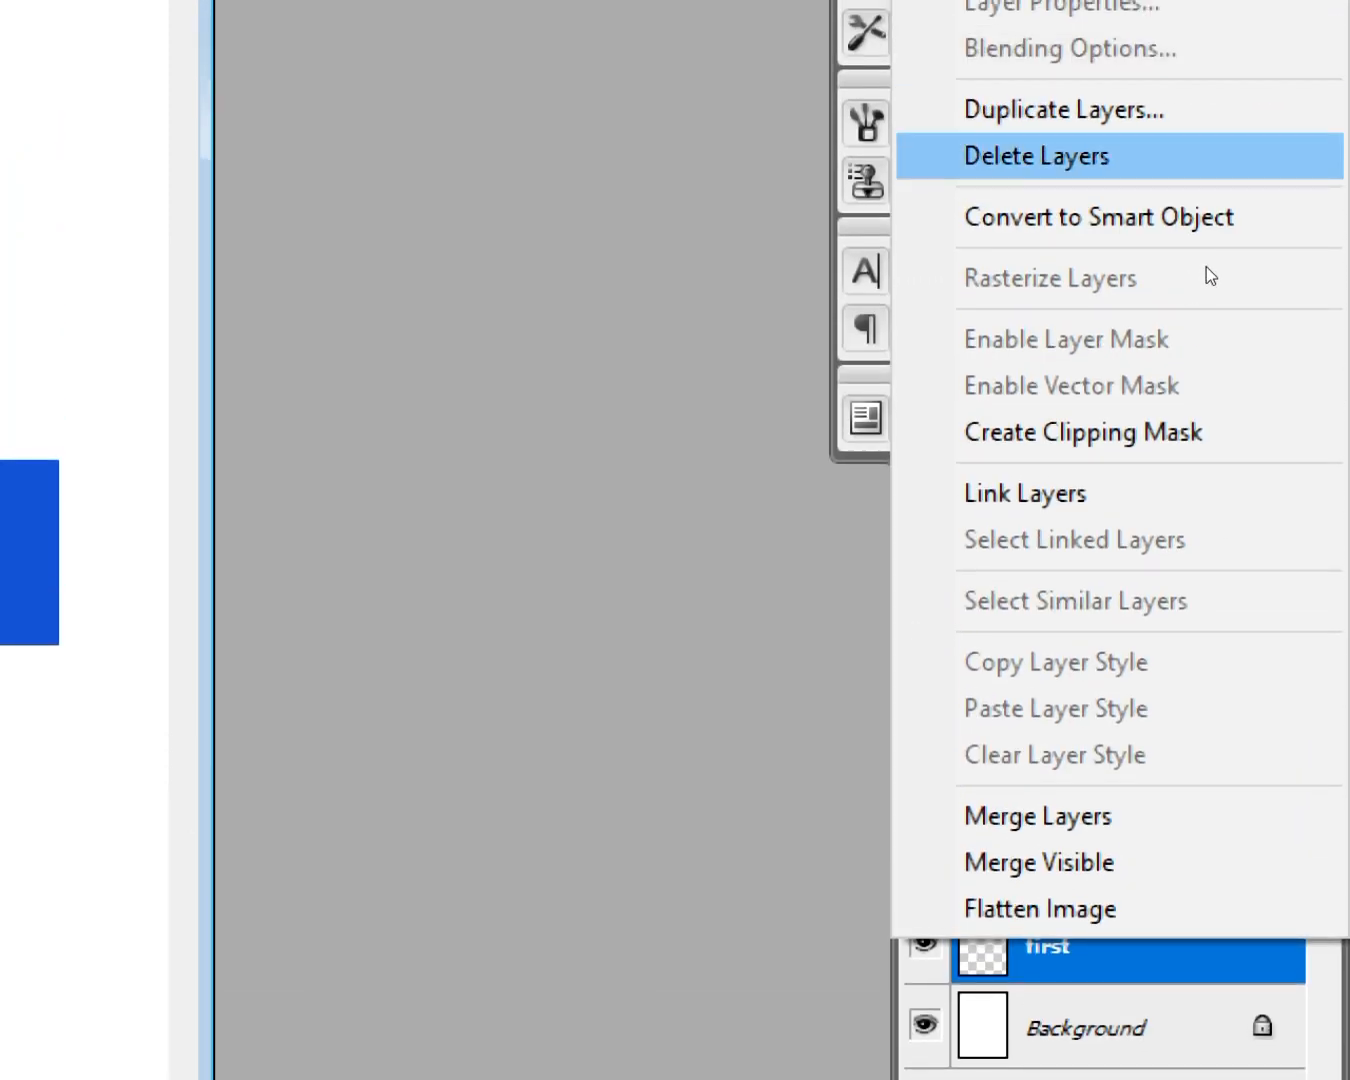
pyautogui.click(1205, 158)
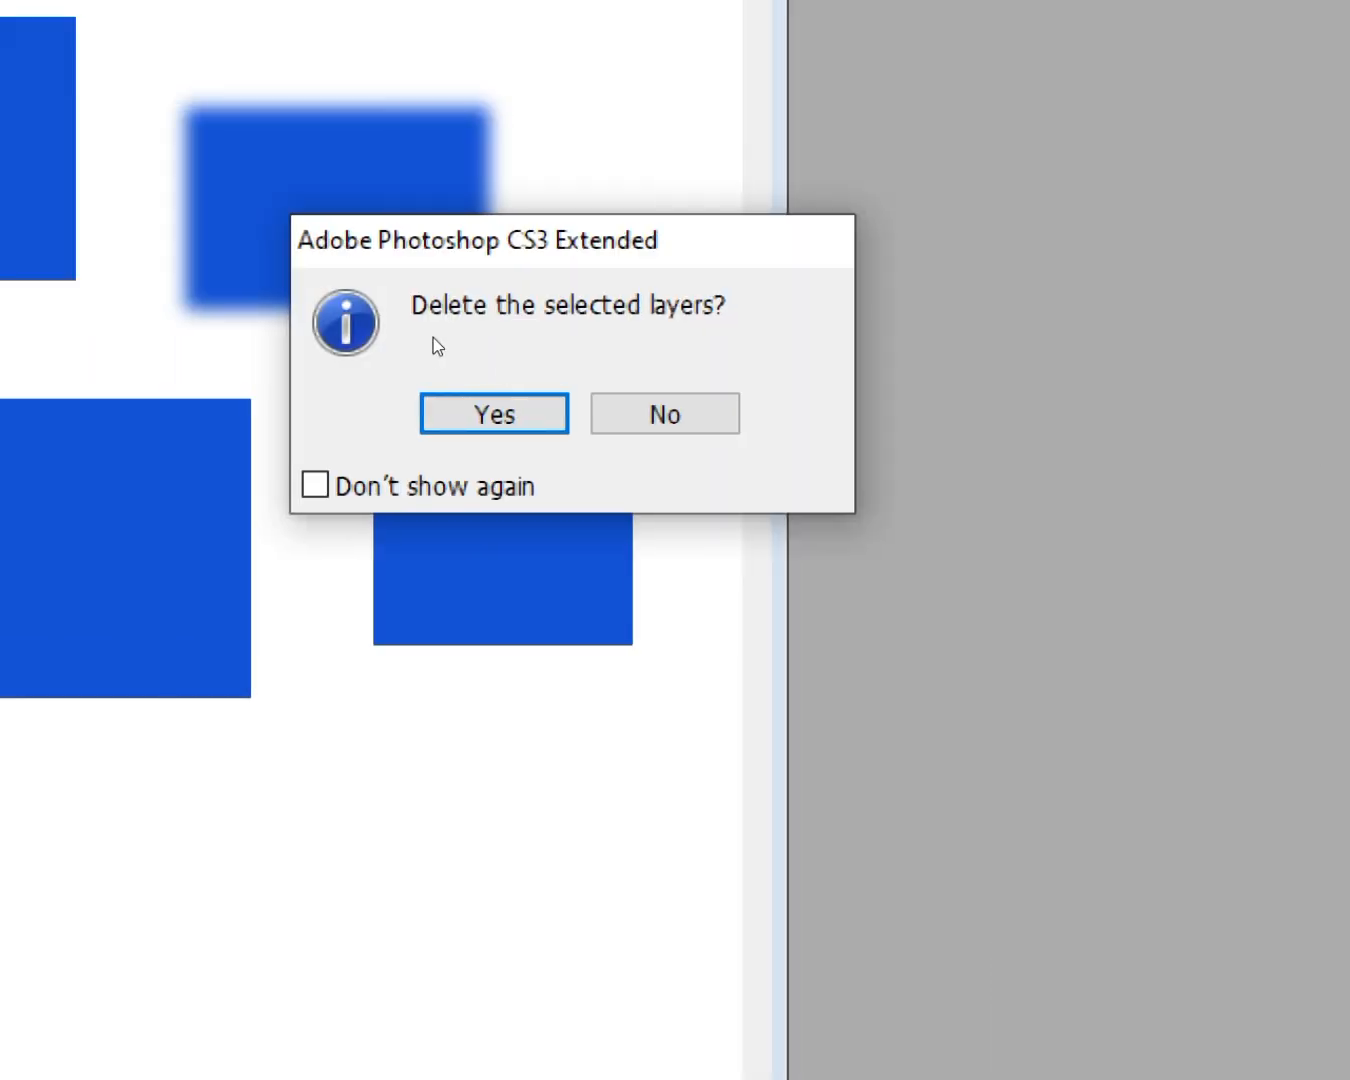
pyautogui.press('Return')
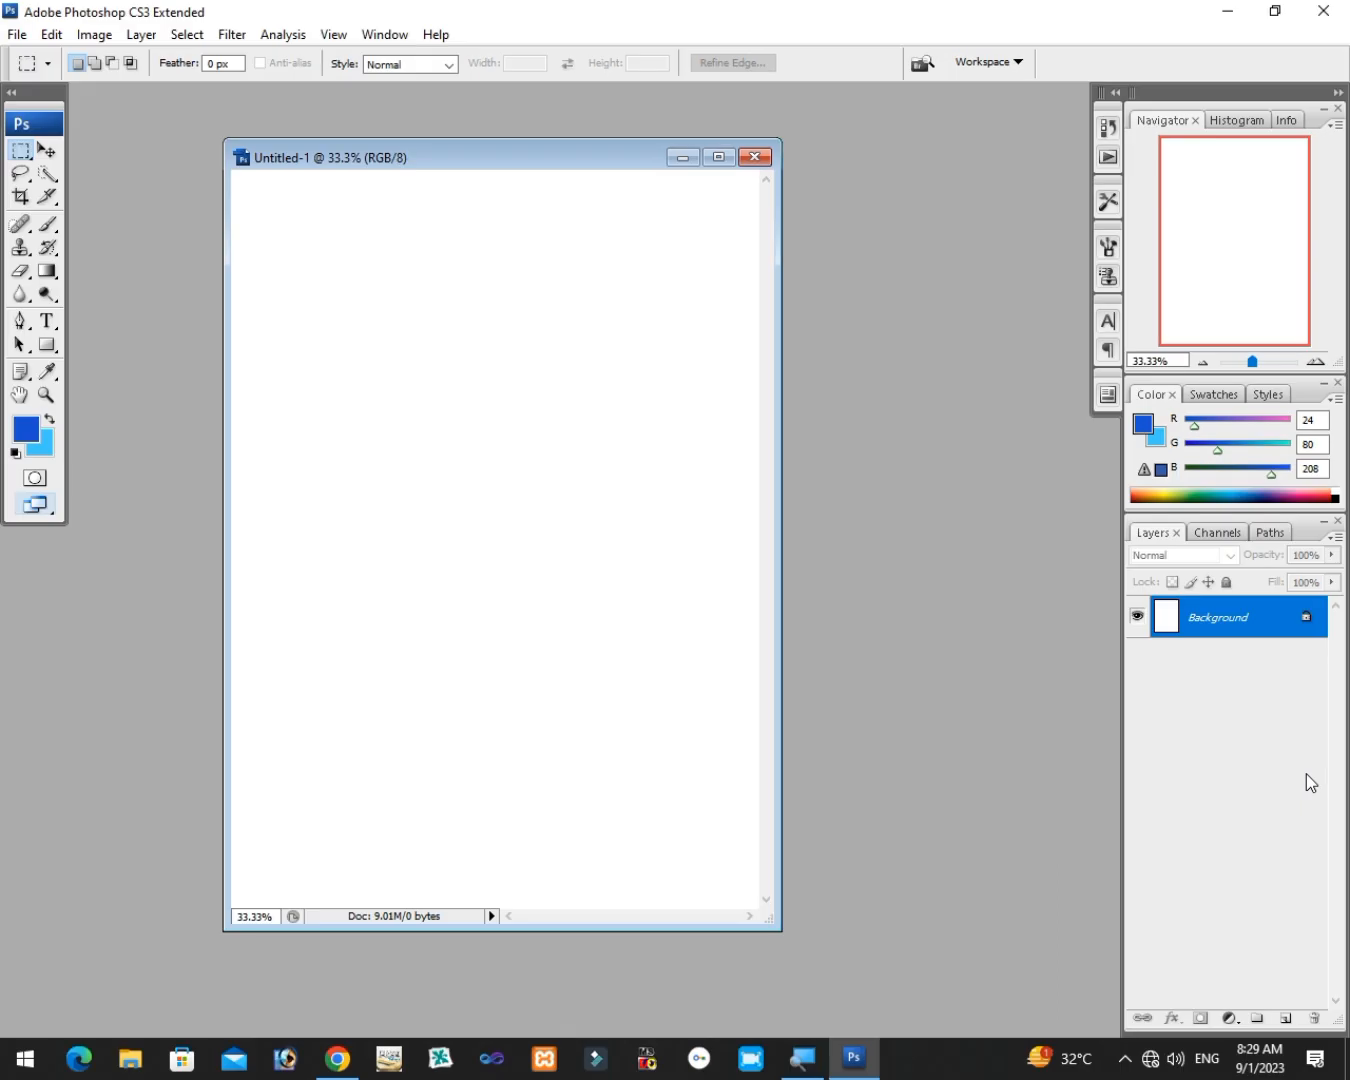
pyautogui.hotkey('ctrl', 'shift', 'n')
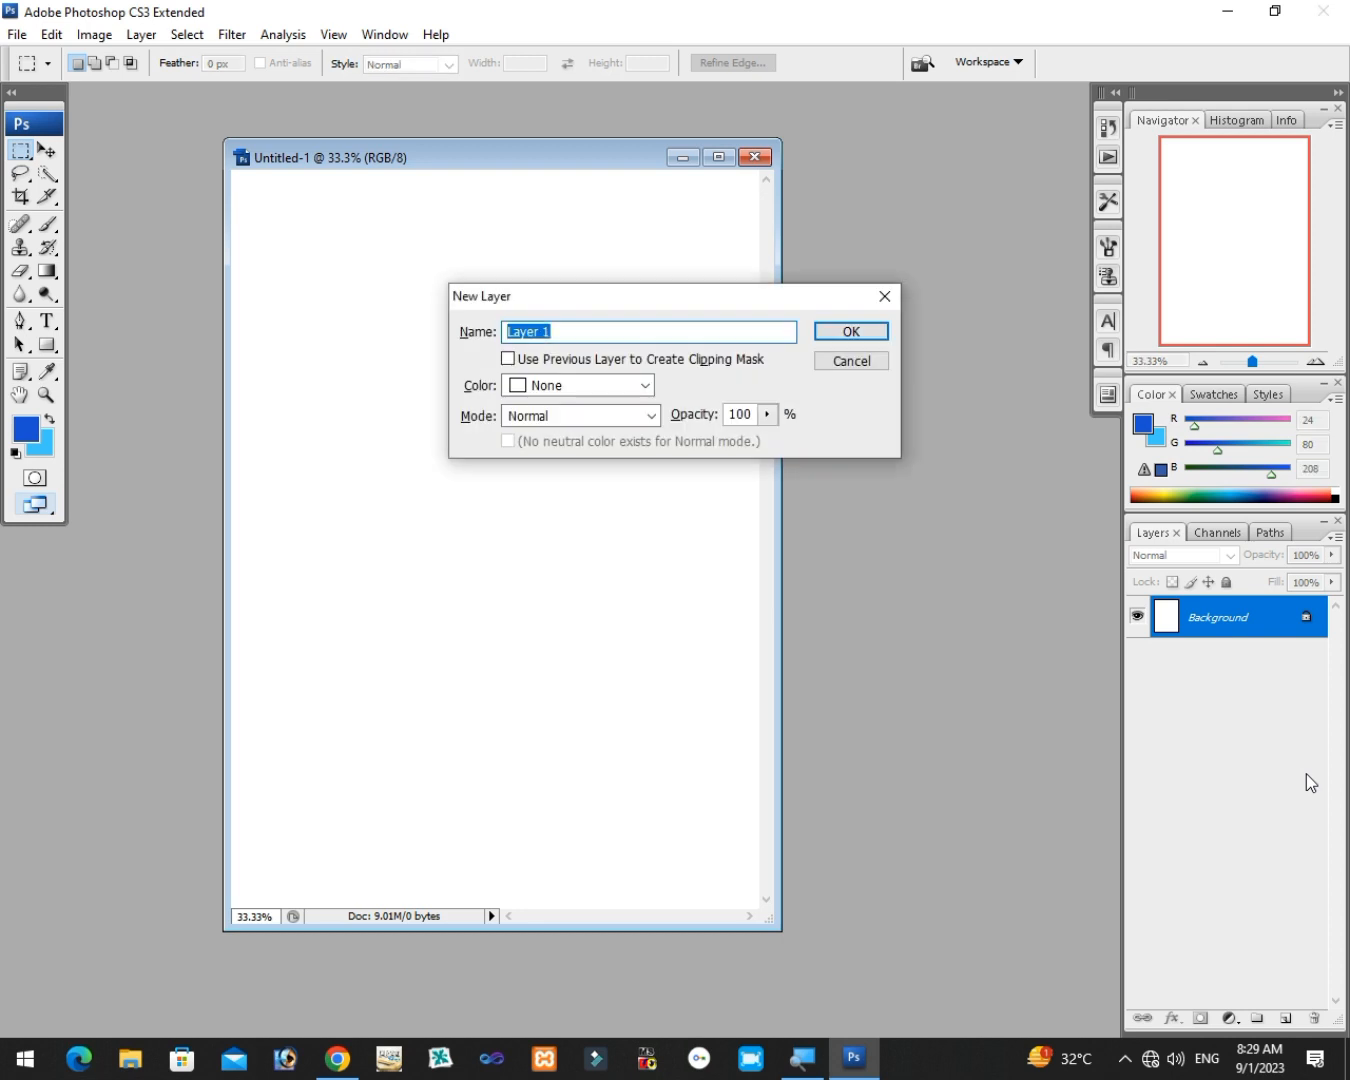
pyautogui.press('Return')
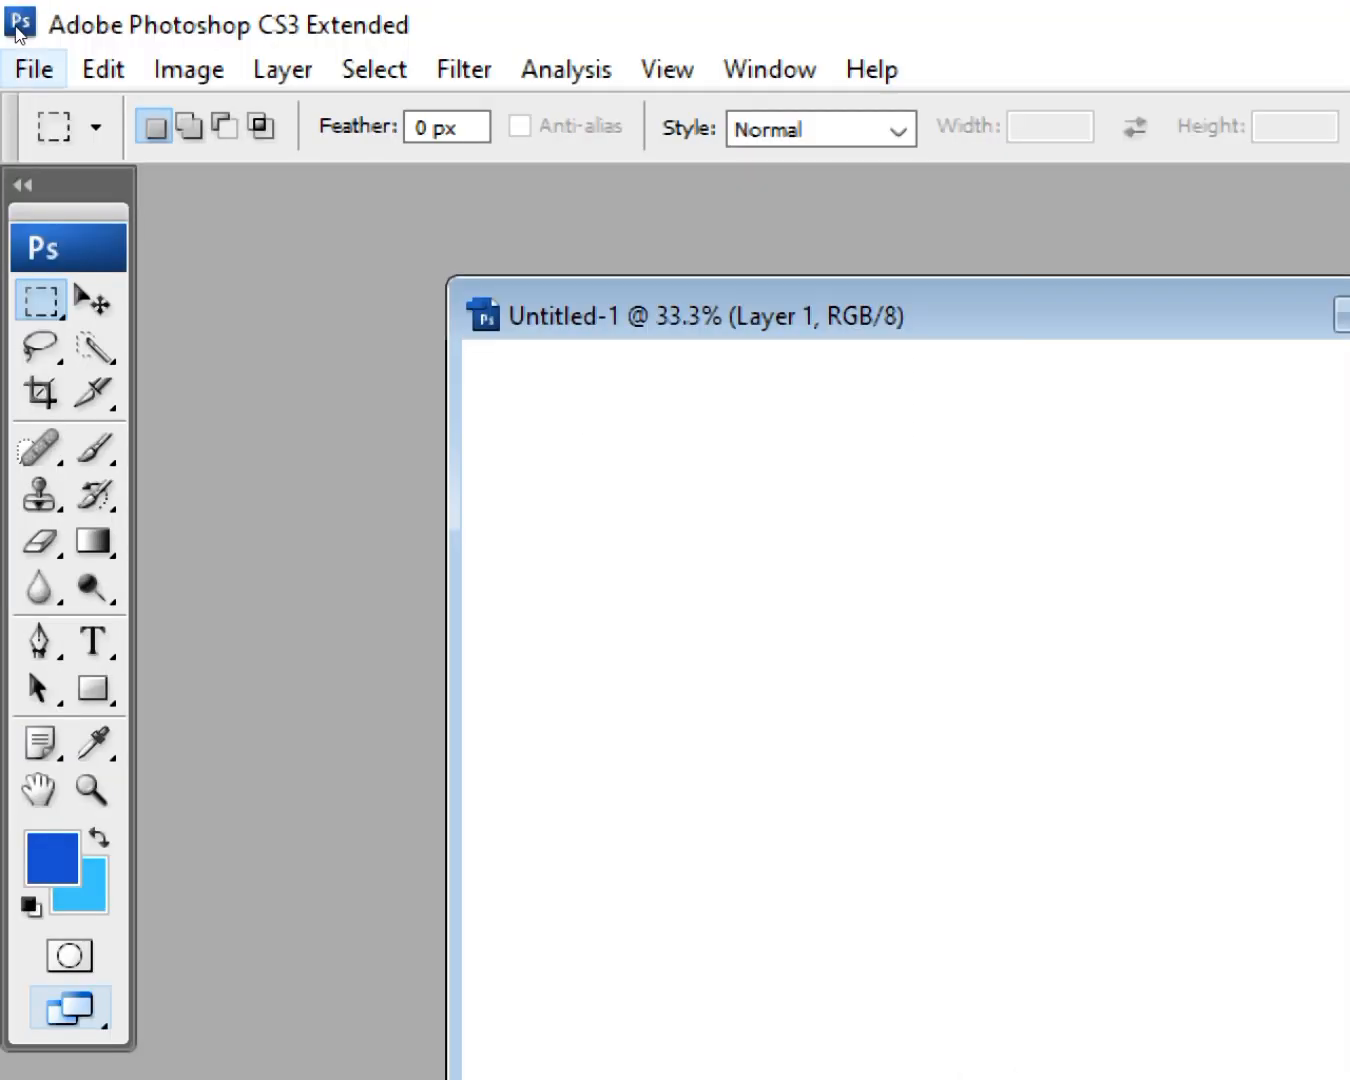
# - Browse for an image to open in C:\Program Files (x86)\Adobe\Adobe Photoshop CS3\Samples
pyautogui.click(35, 70)
pyautogui.press('Down')
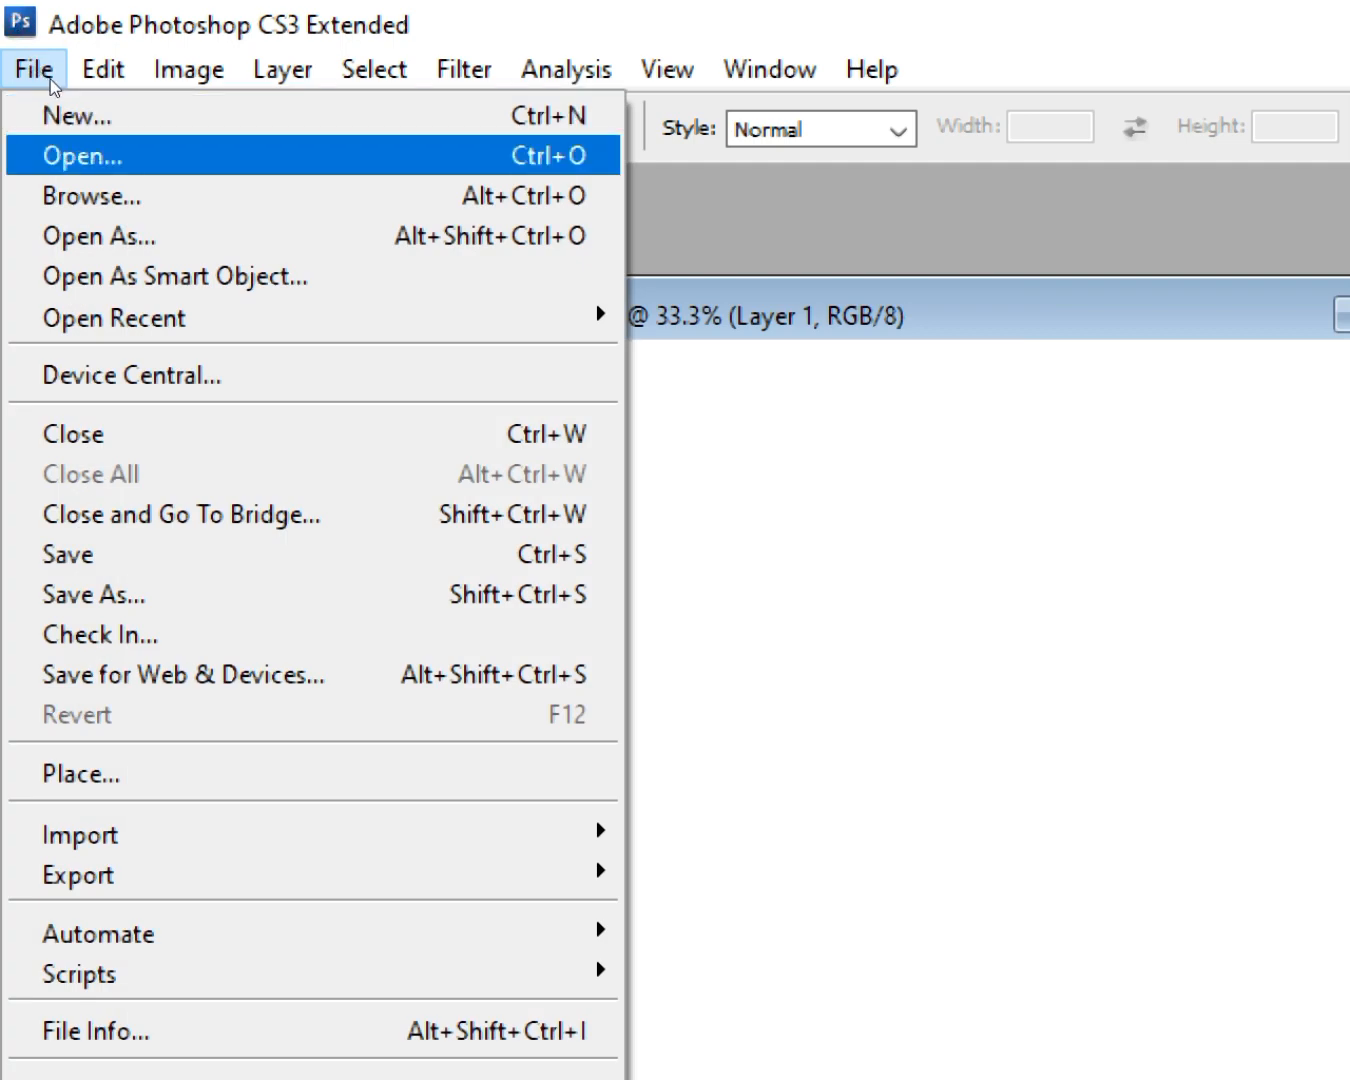
pyautogui.press('Return')
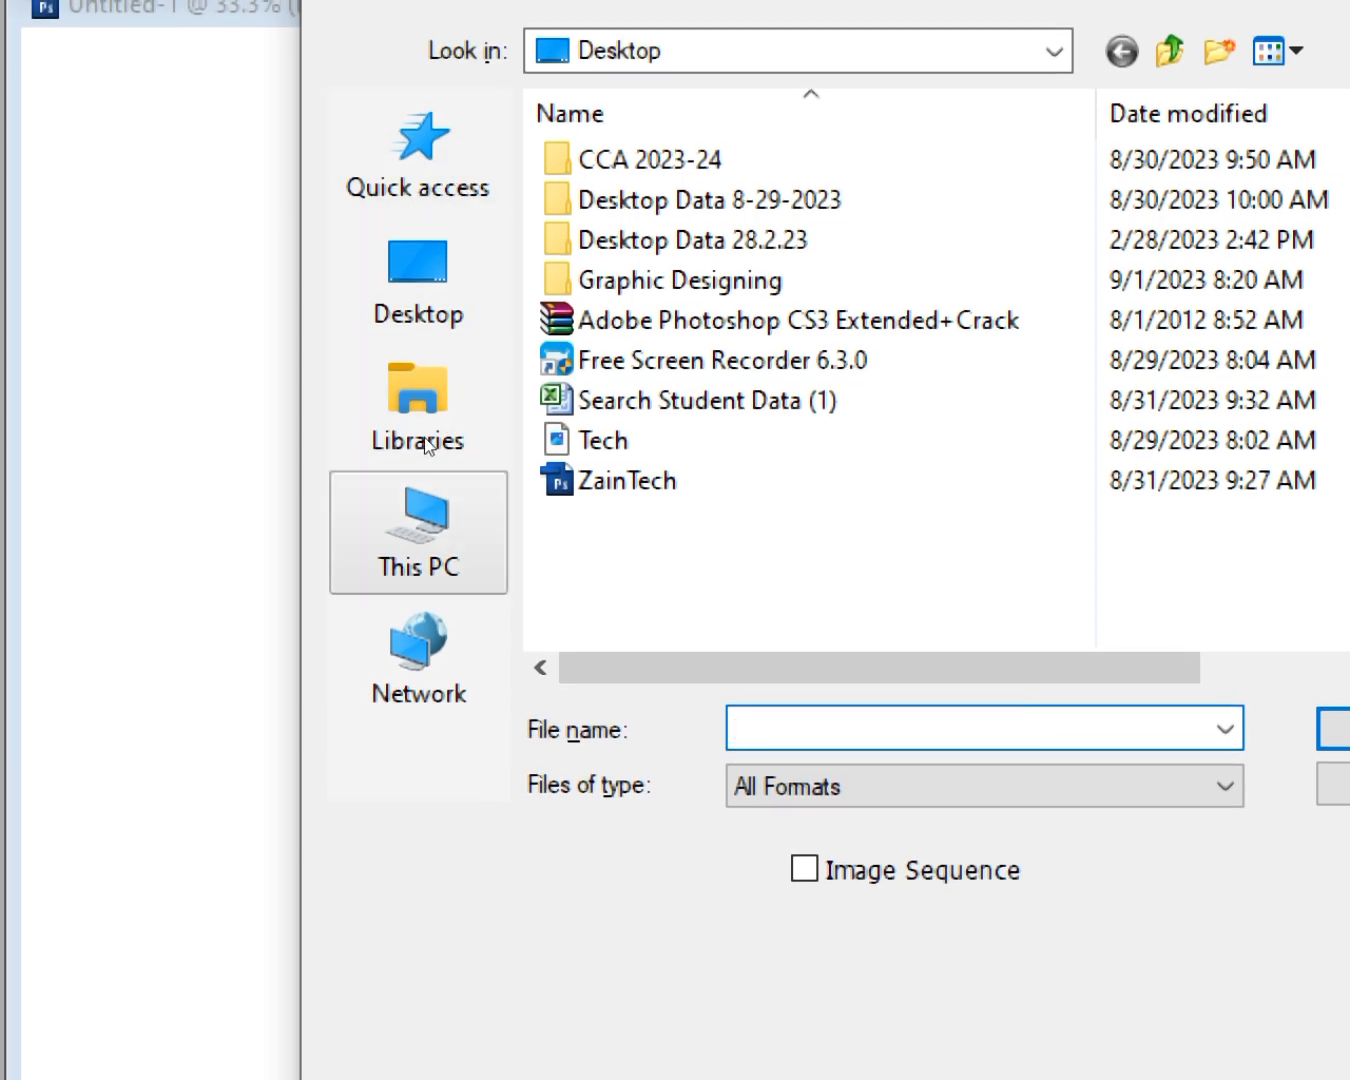
pyautogui.click(419, 531)
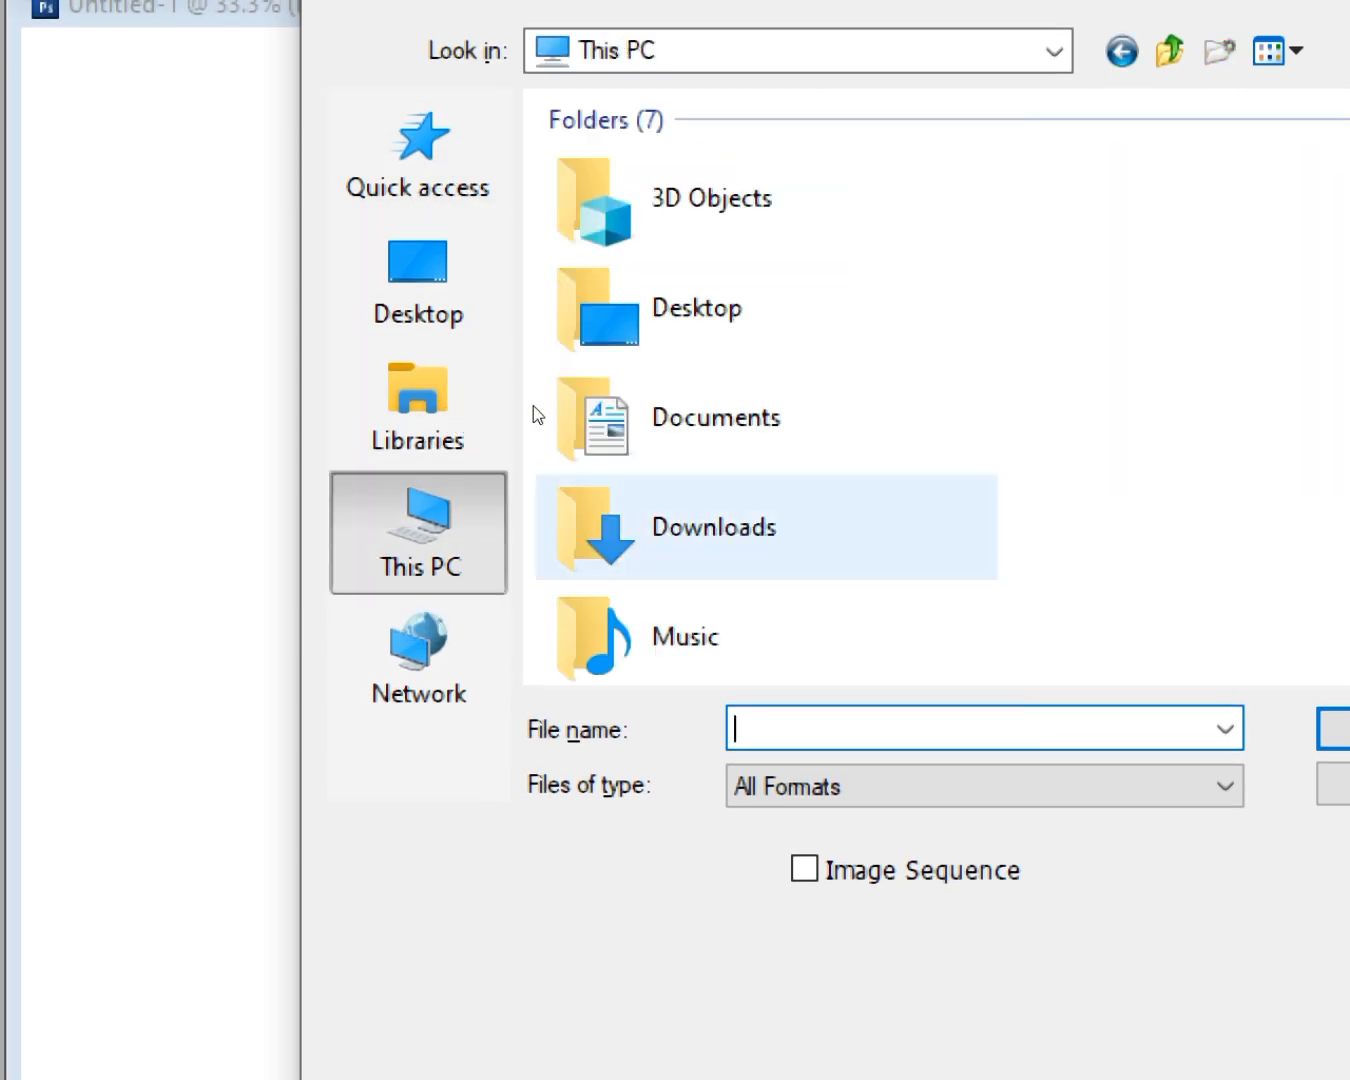
pyautogui.scroll(-5, 560, 419)
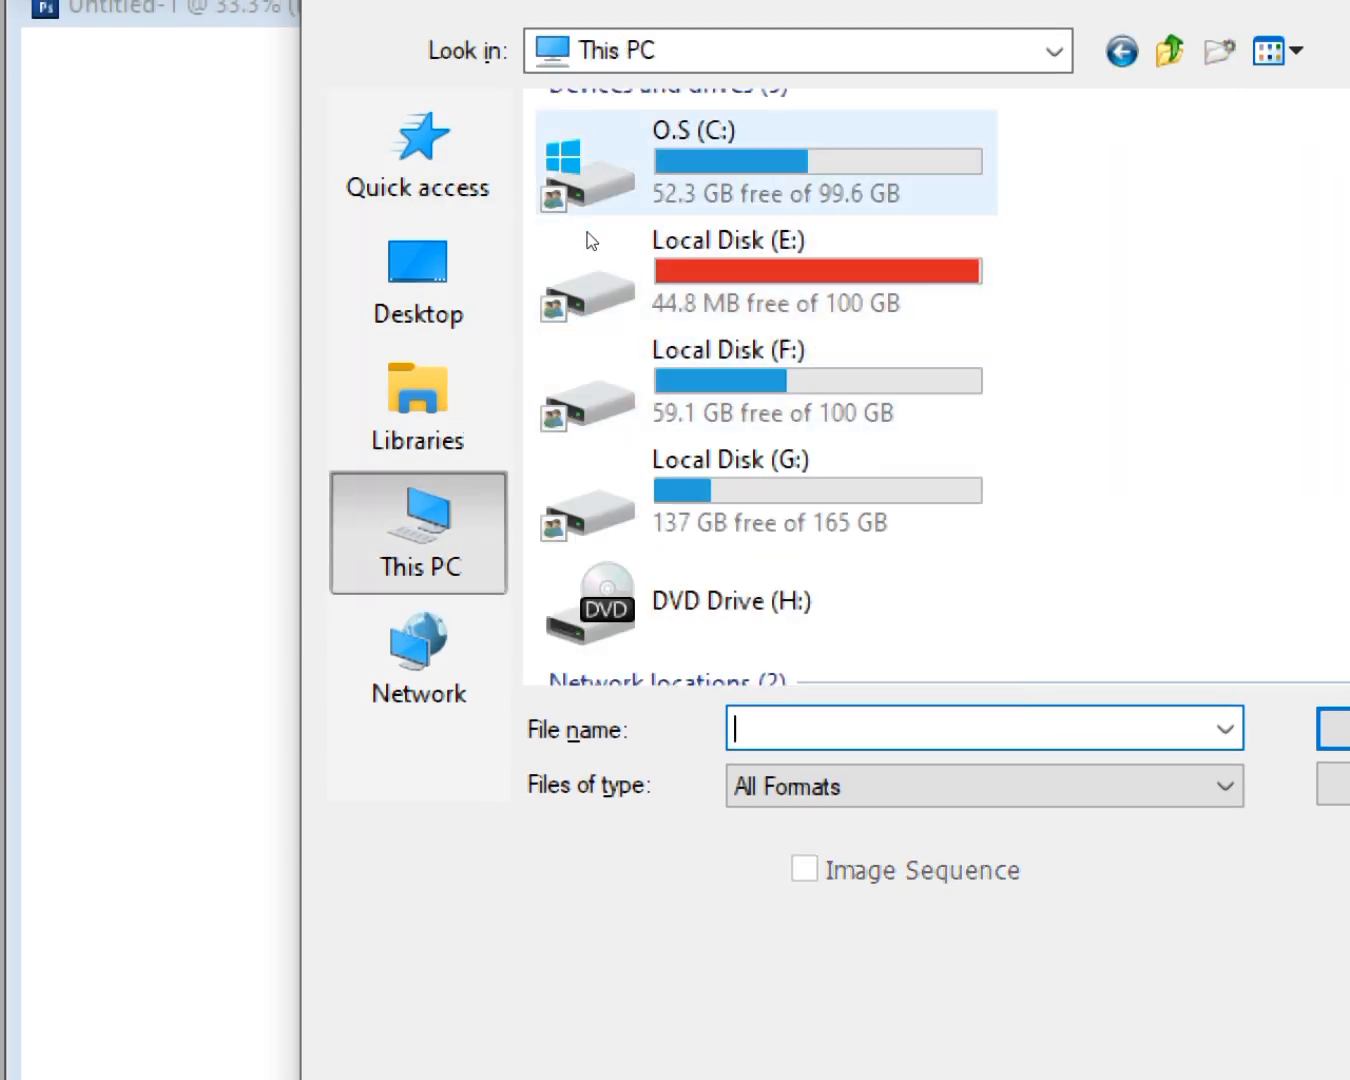
pyautogui.doubleClick(587, 232)
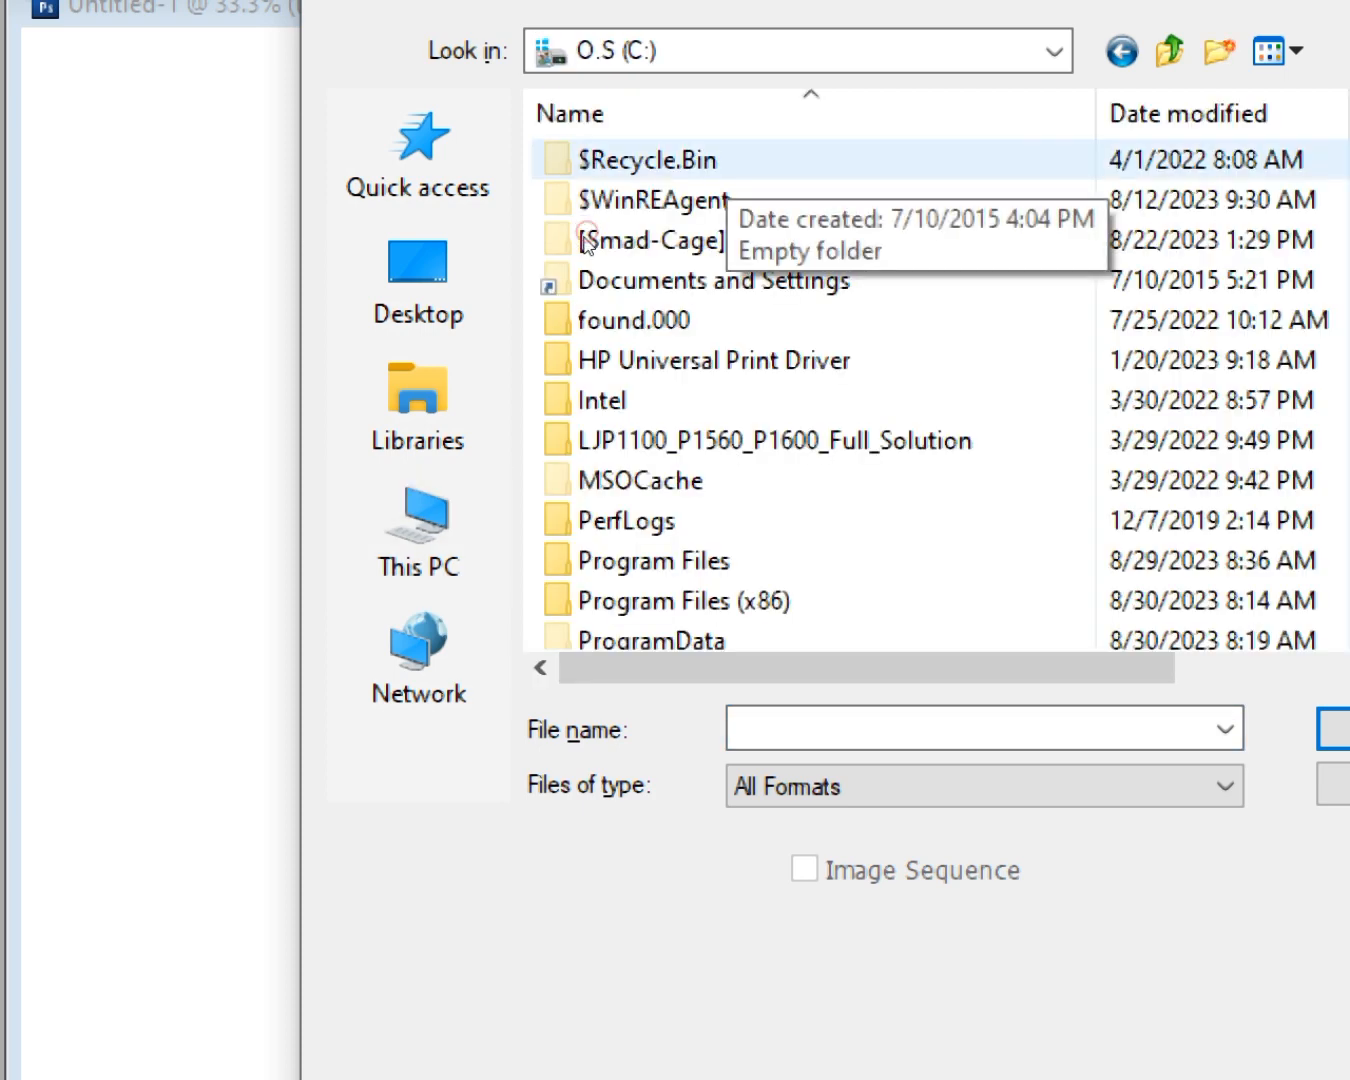
pyautogui.doubleClick(600, 463)
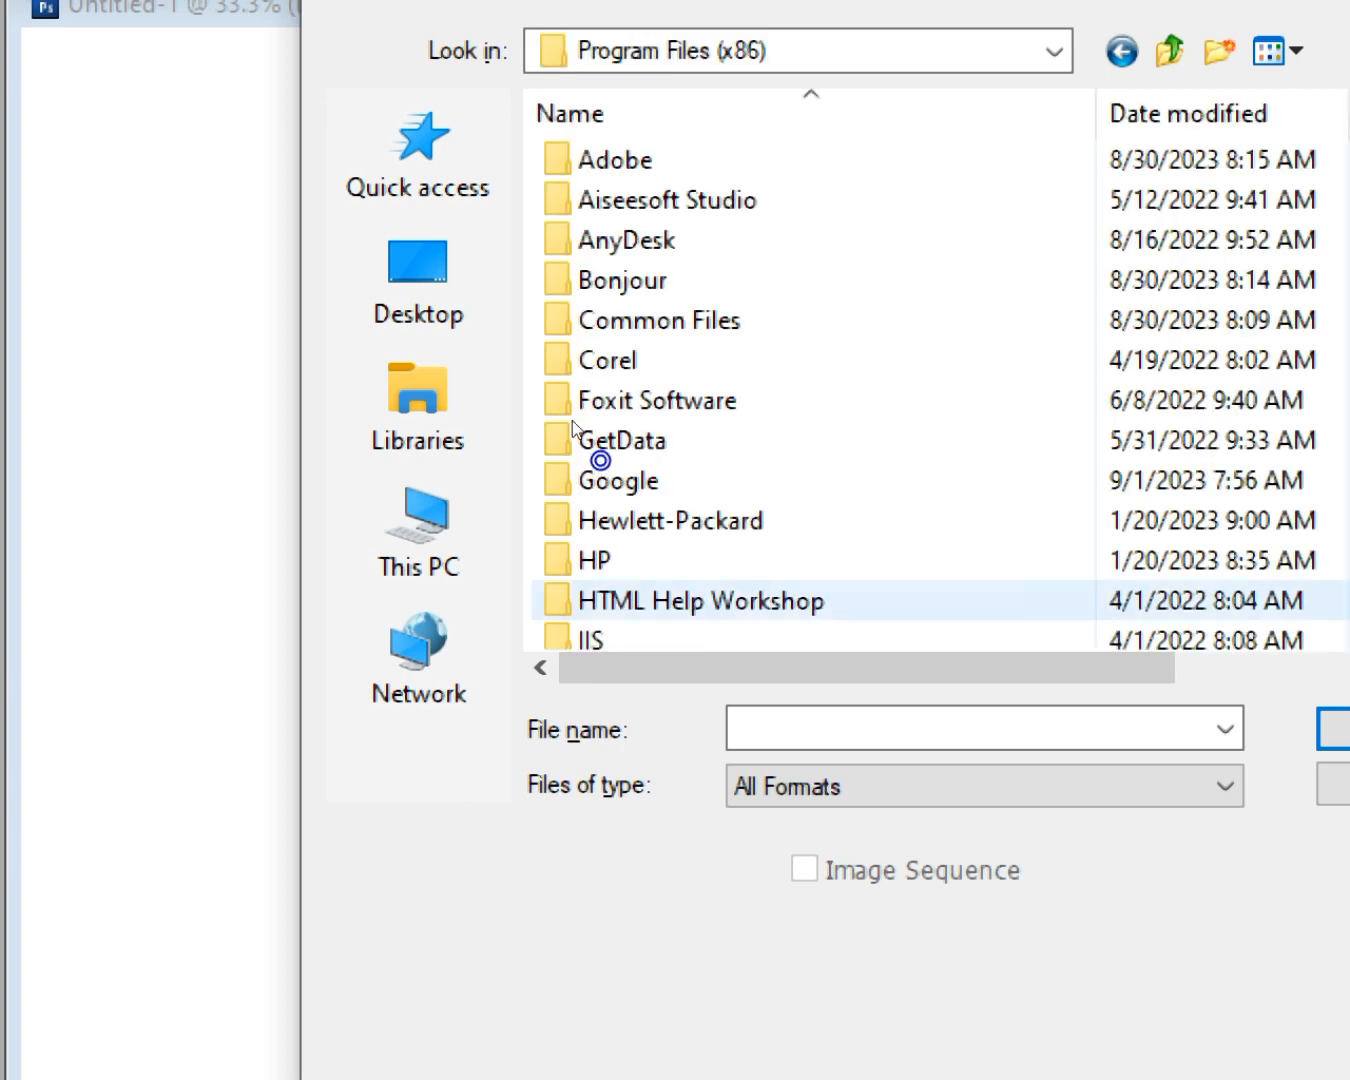
pyautogui.doubleClick(534, 241)
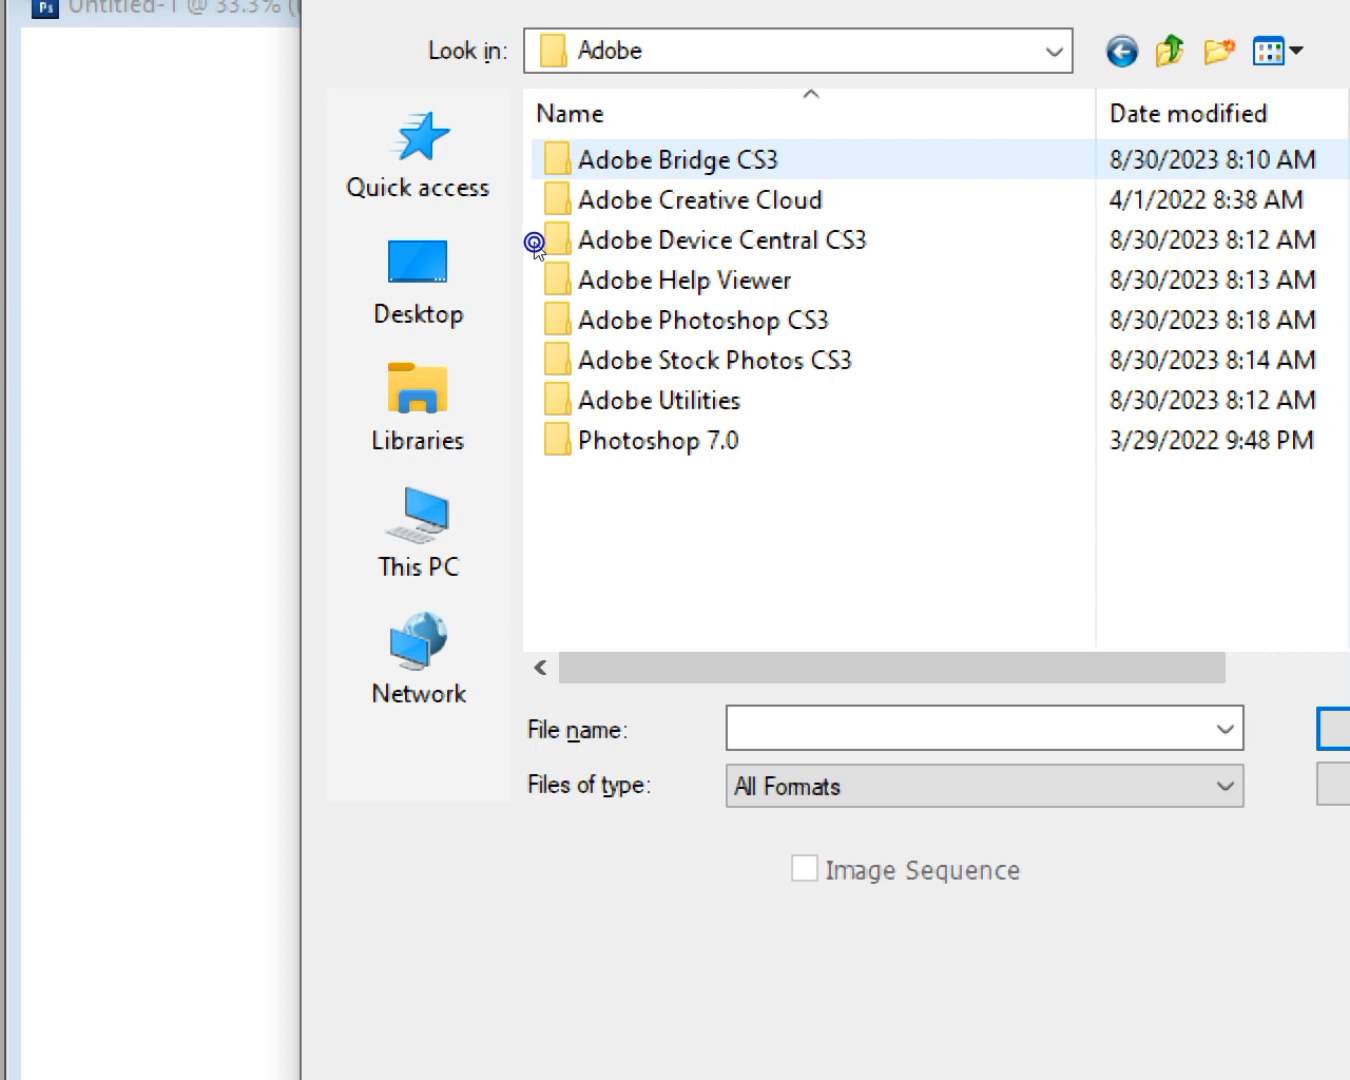
pyautogui.doubleClick(590, 322)
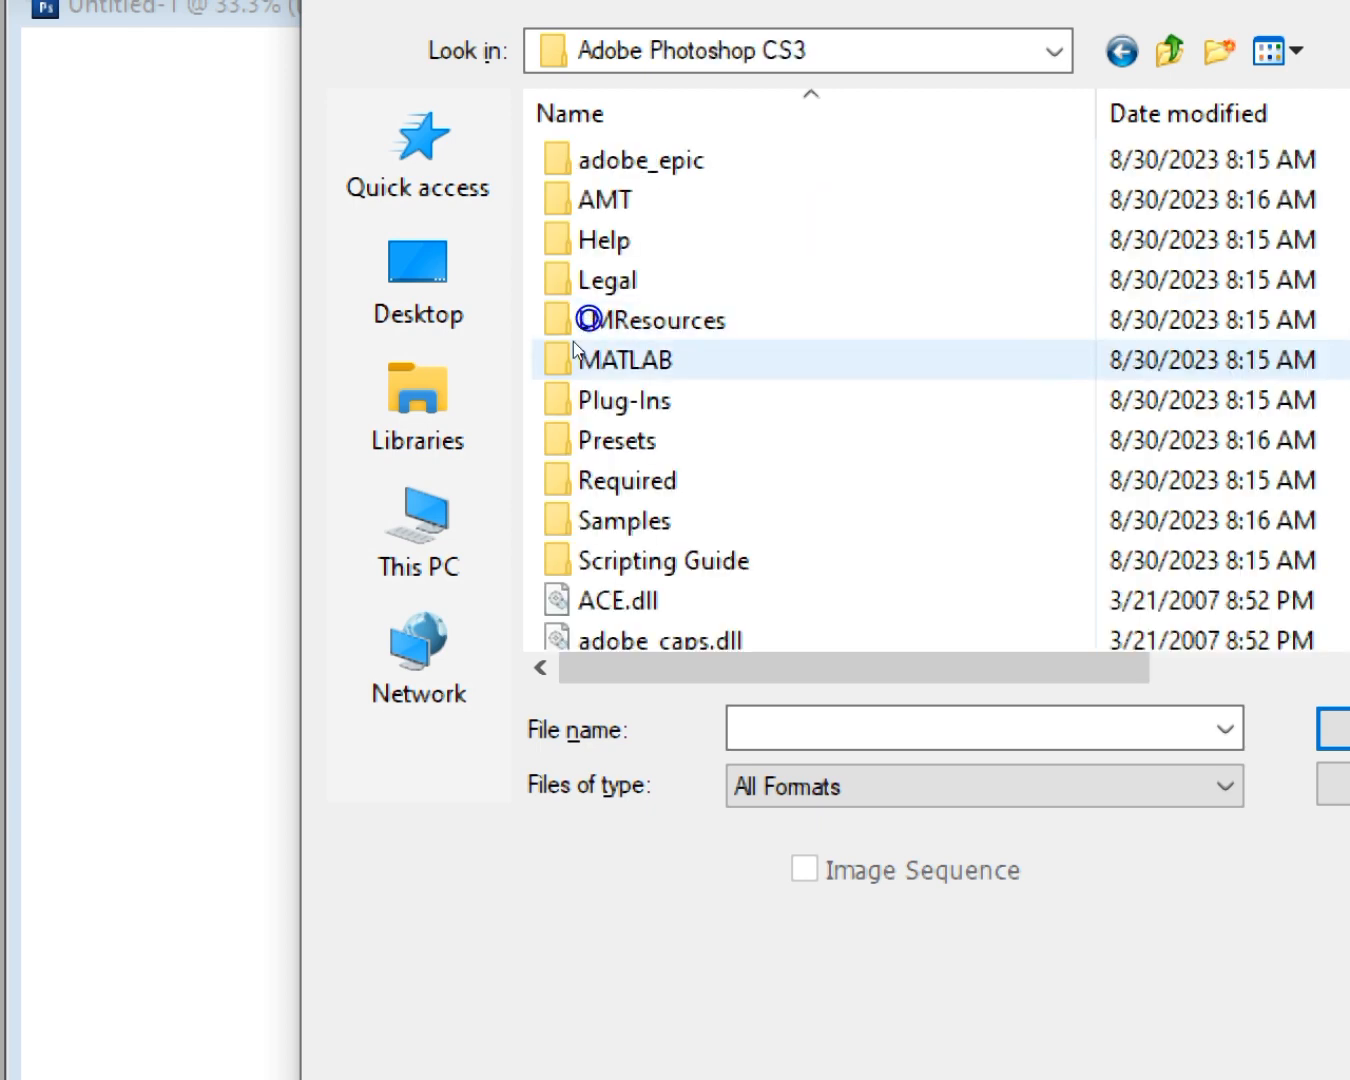
pyautogui.doubleClick(542, 415)
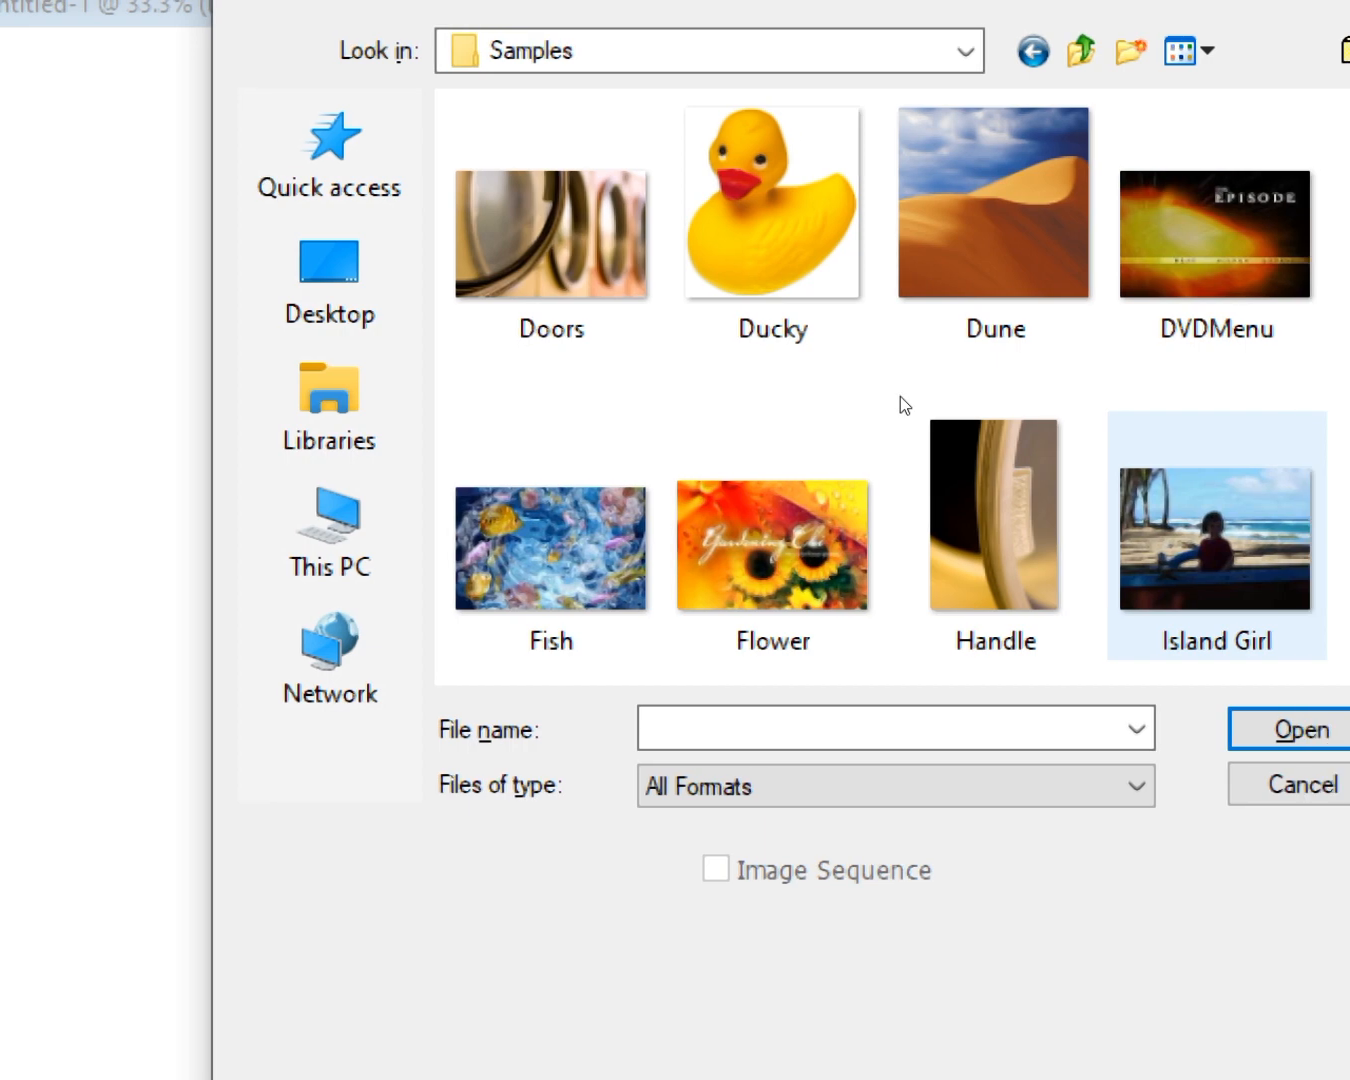
# - Look through the sample images and open "Island Girl"
pyautogui.scroll(1, 859, 425)
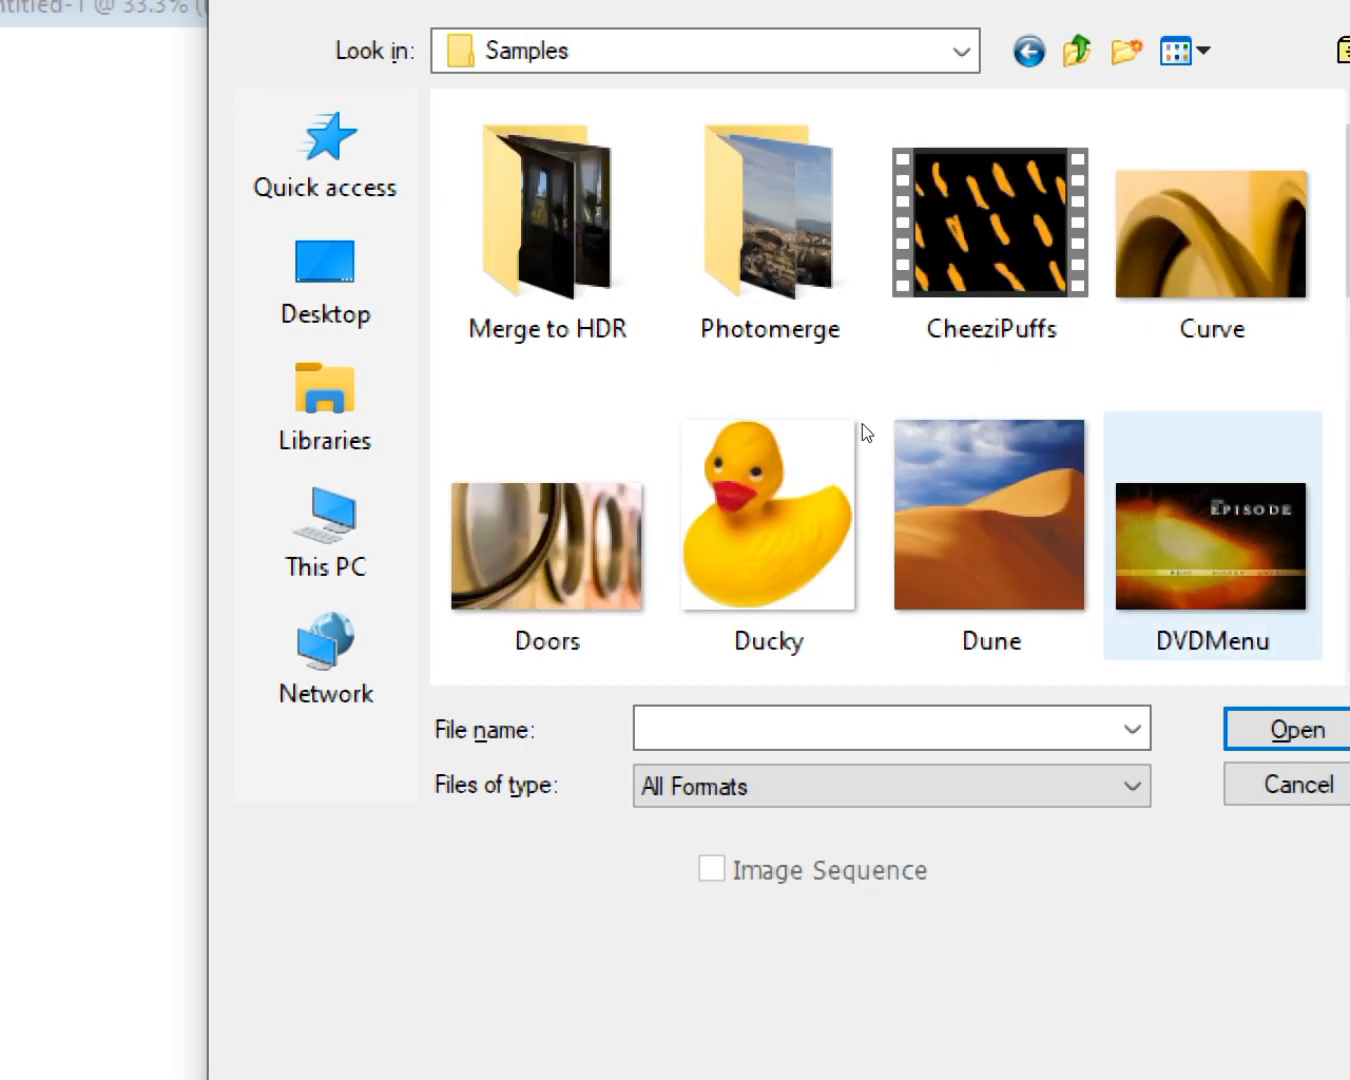
pyautogui.scroll(-3, 861, 425)
pyautogui.scroll(1, 723, 420)
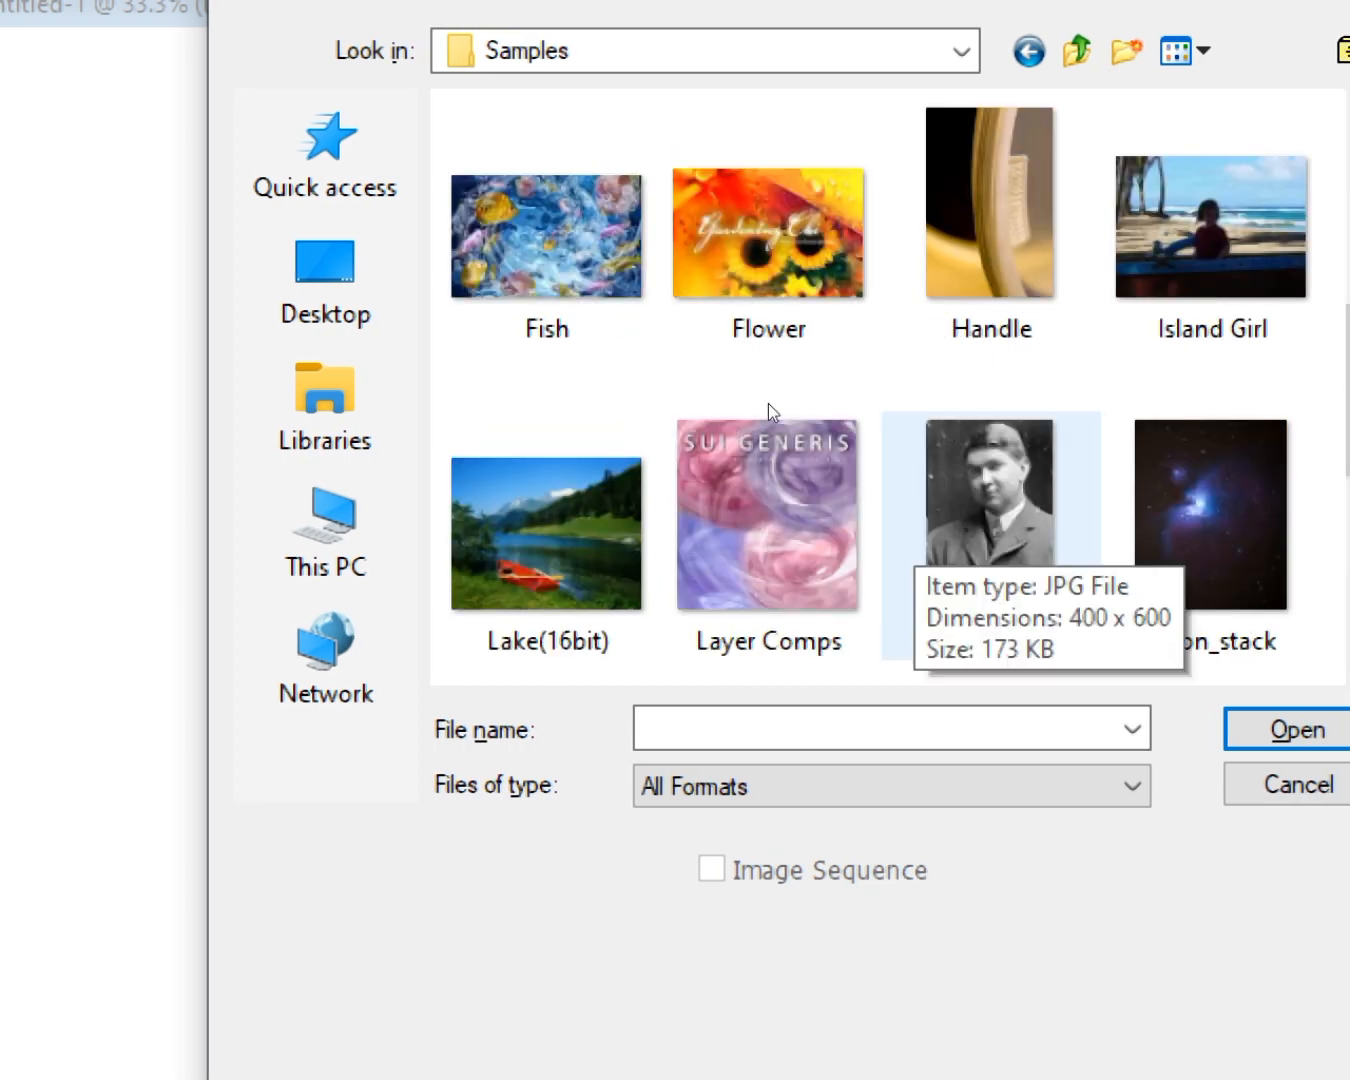
pyautogui.scroll(-3, 782, 399)
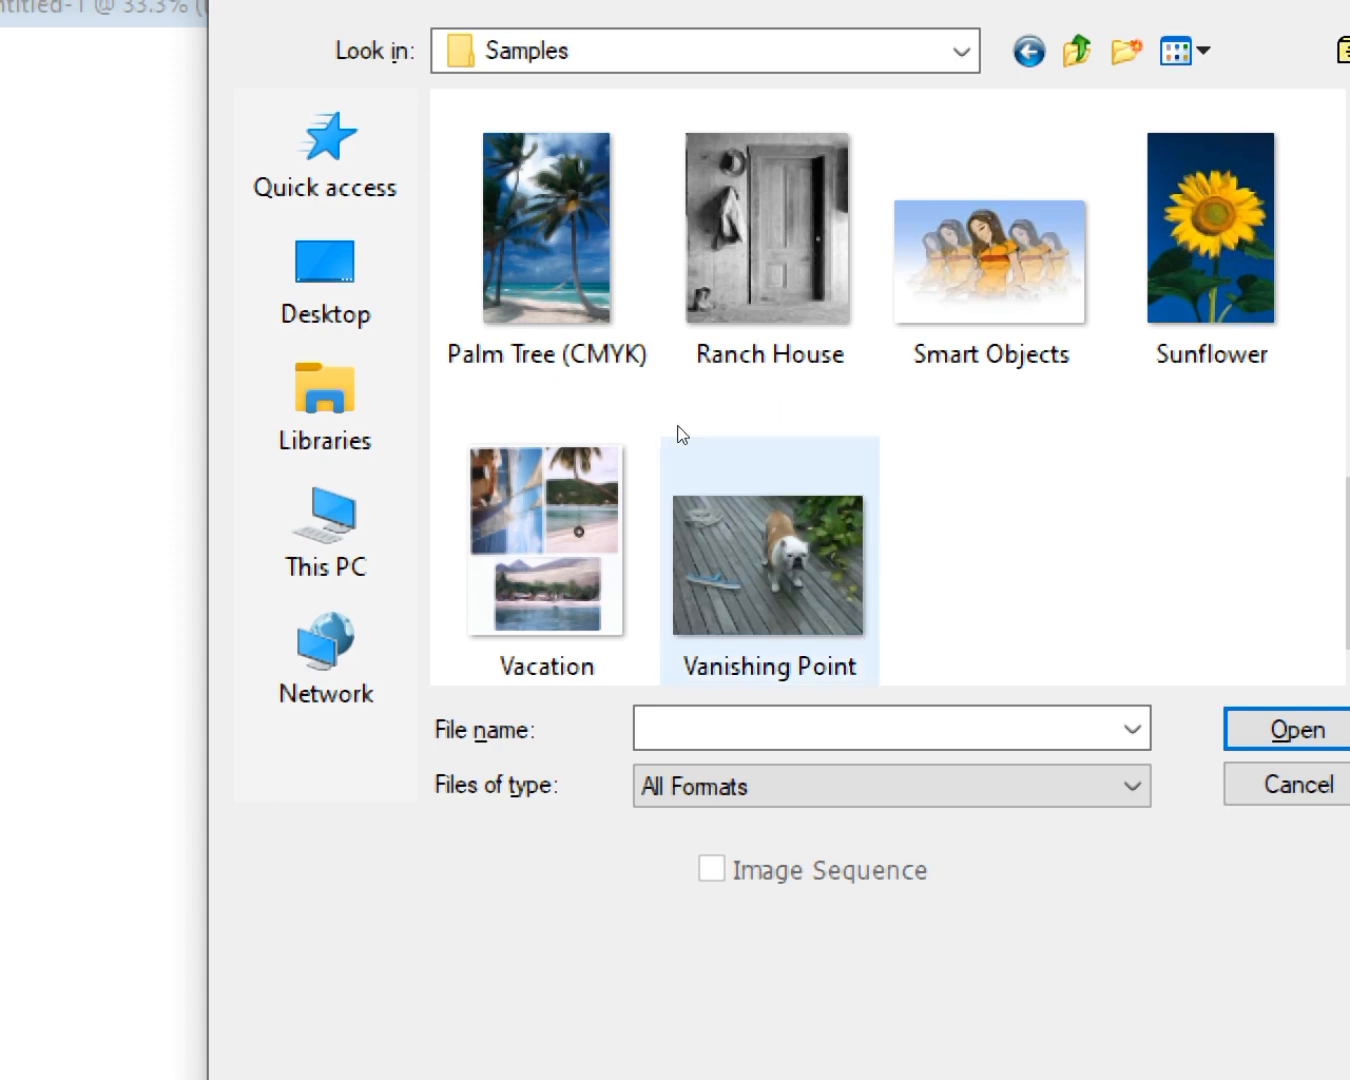
pyautogui.scroll(5, 761, 410)
pyautogui.scroll(-2, 879, 436)
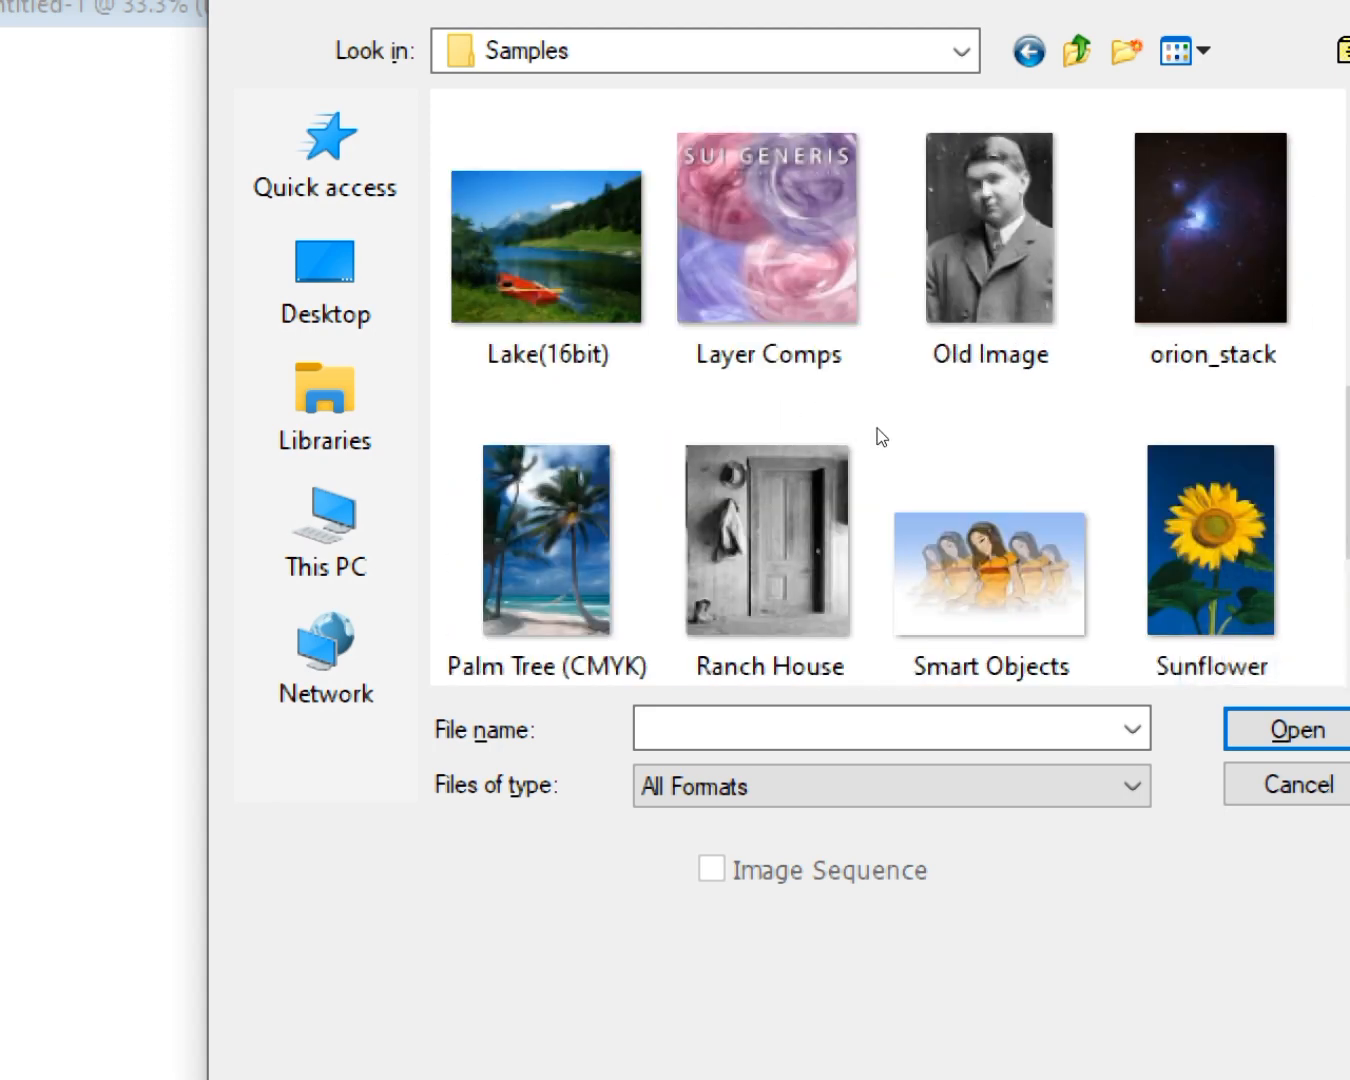
pyautogui.scroll(2, 878, 431)
pyautogui.click(1189, 550)
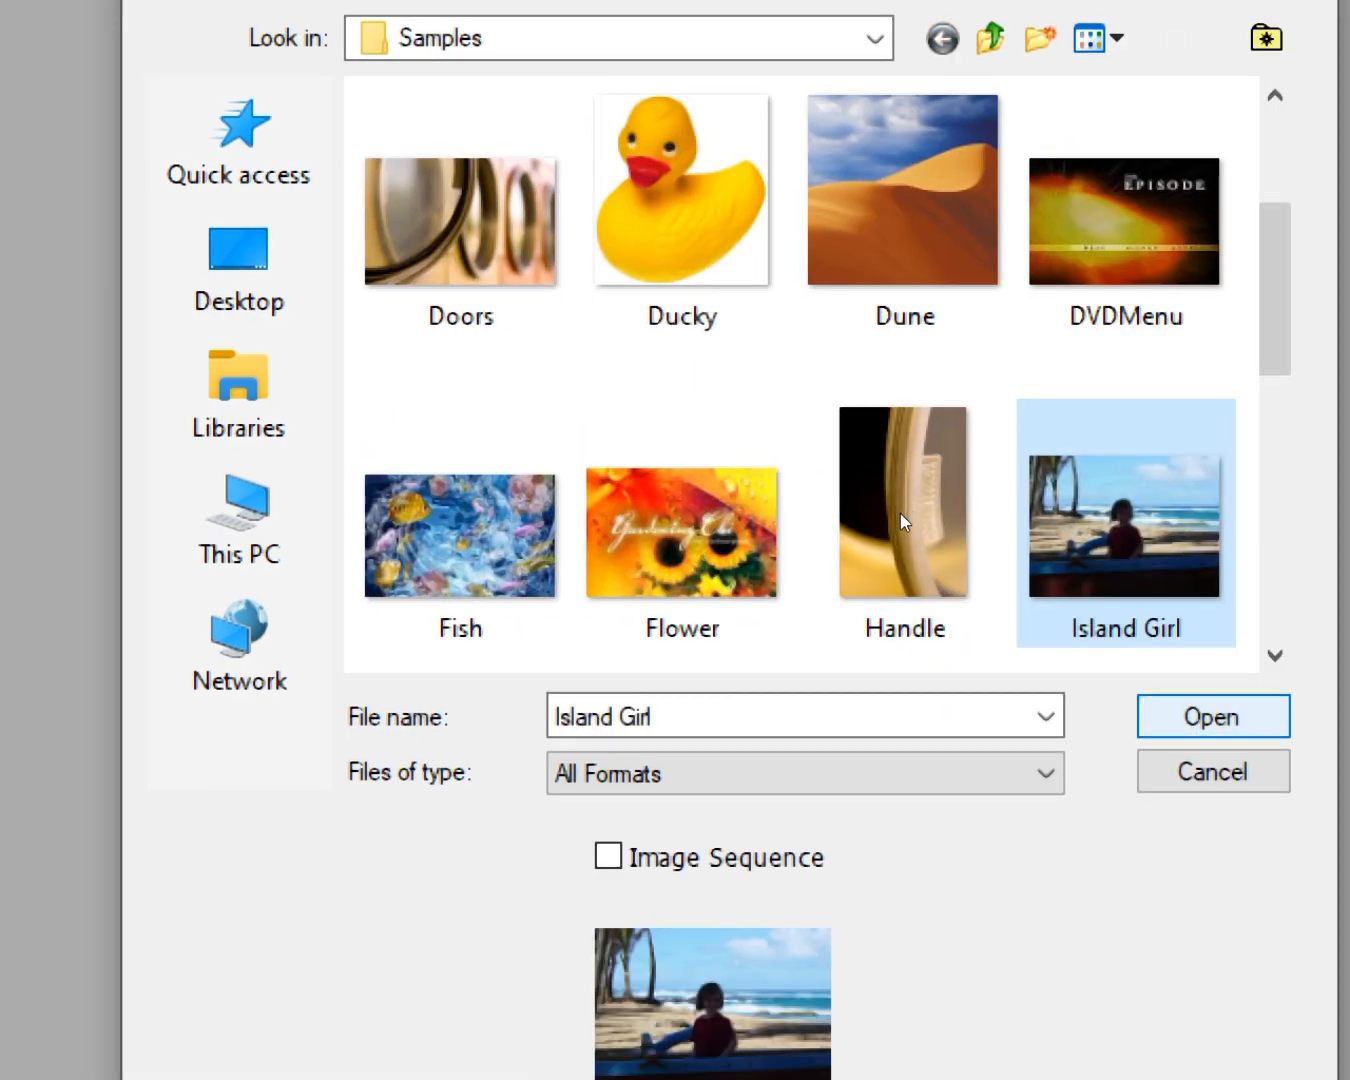
pyautogui.click(1210, 716)
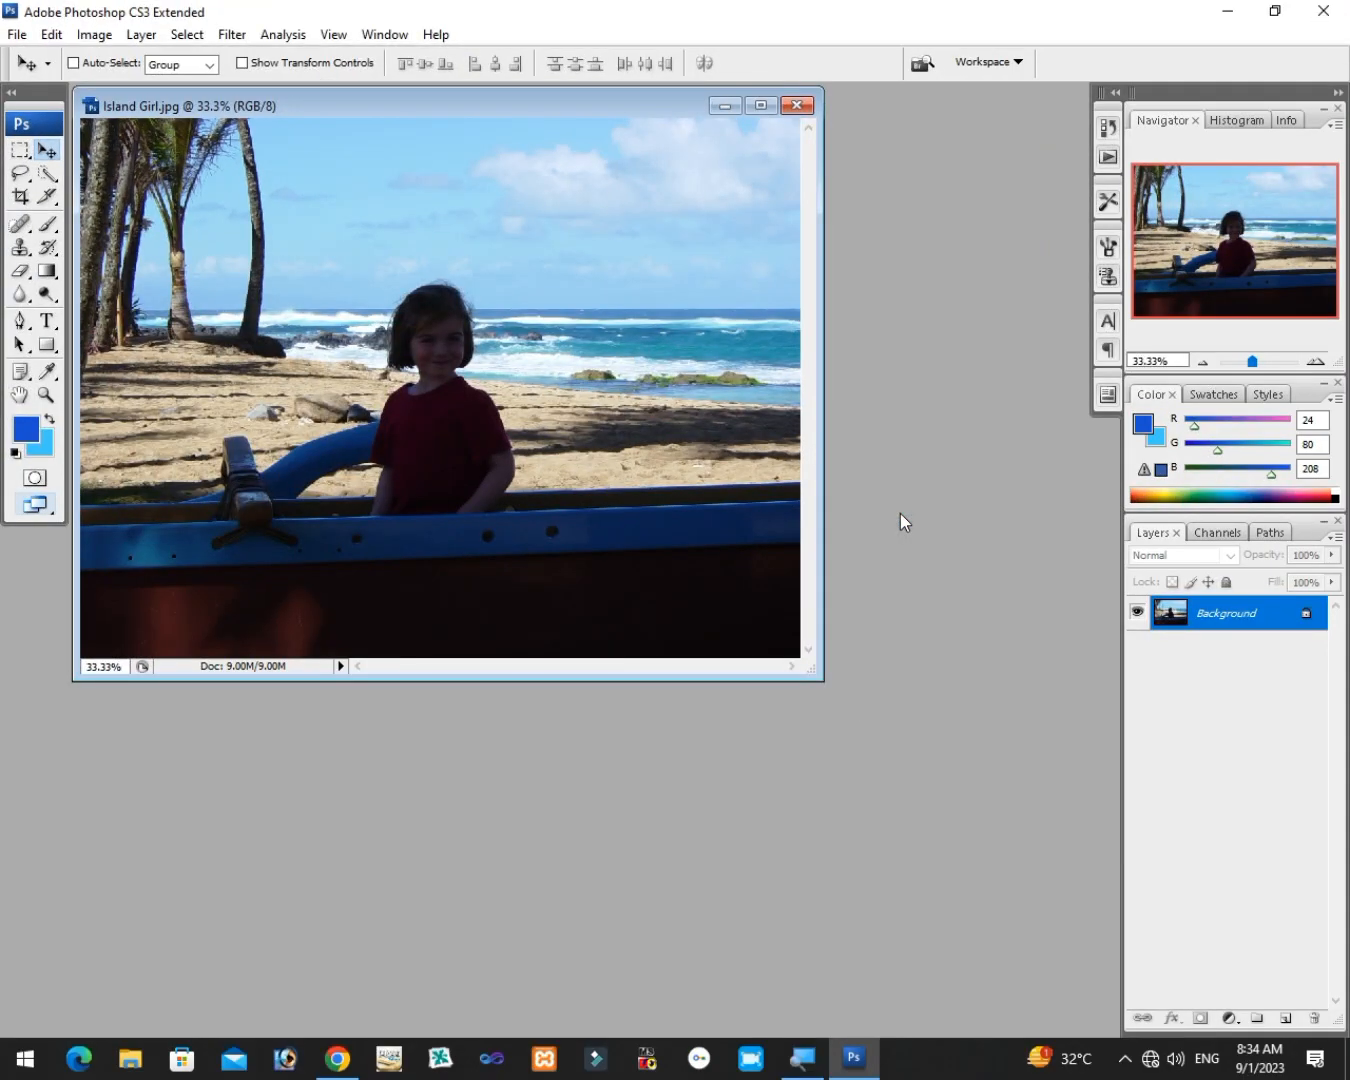
# - Create a new blank document with the preset settings, move its window off Island Girl.jpg, and bring Island Girl.jpg to the front
pyautogui.hotkey('ctrl', 'n')
pyautogui.click(865, 277)
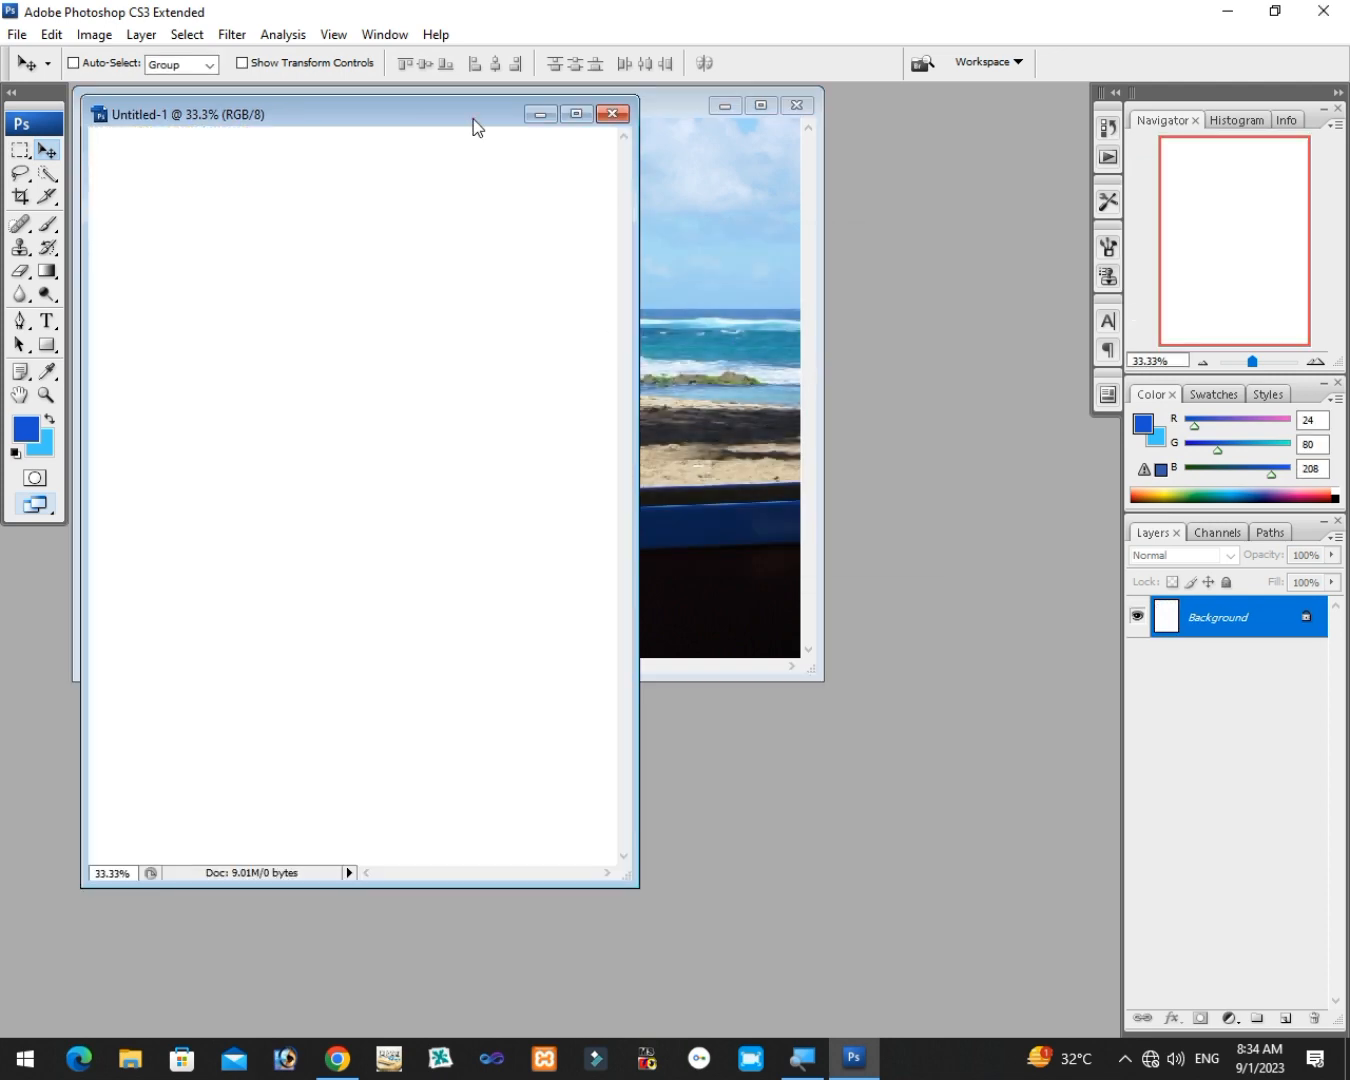
pyautogui.moveTo(473, 127); pyautogui.dragTo(689, 263)
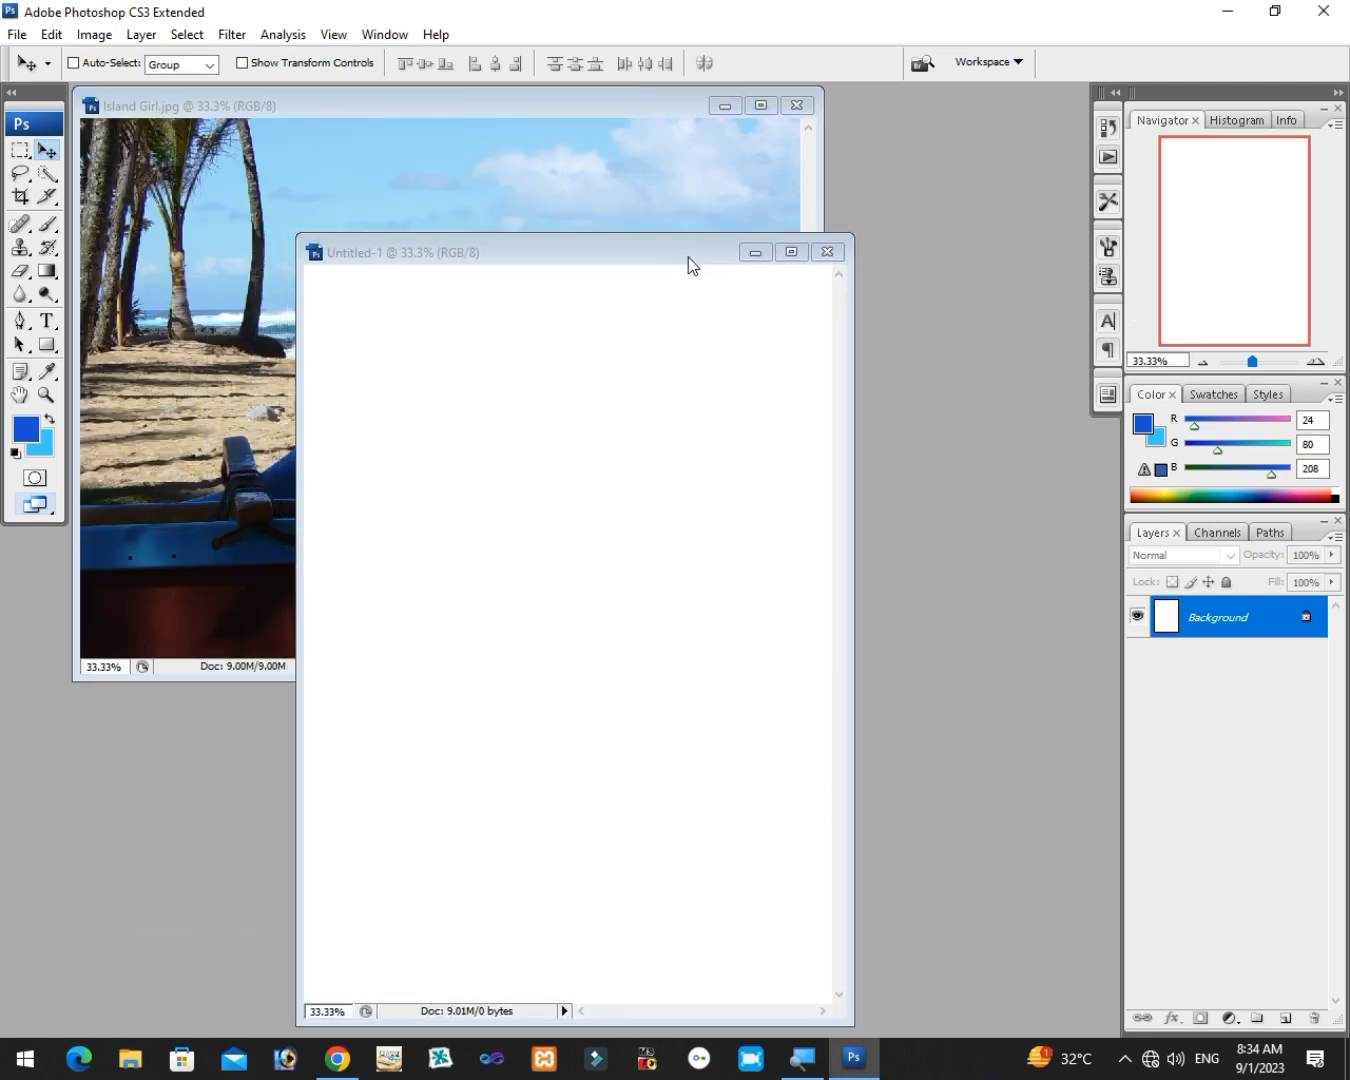
pyautogui.click(508, 108)
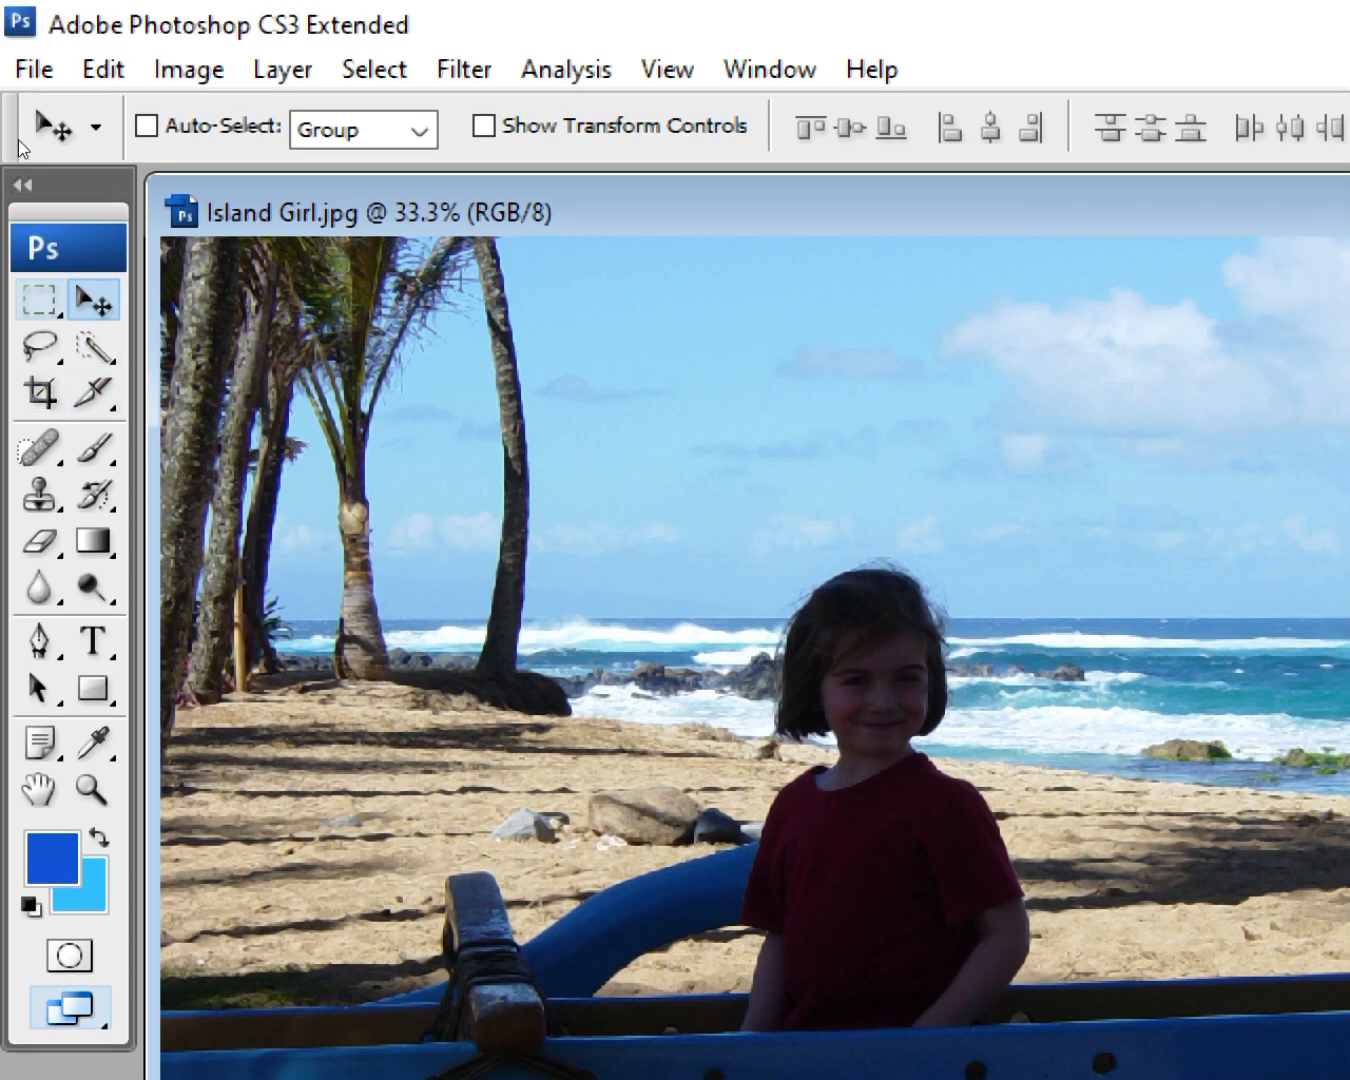
# - Select the girl in Island Girl.jpg with a Rectangular Marquee from just above her head down to the boat's edge
pyautogui.press('m')
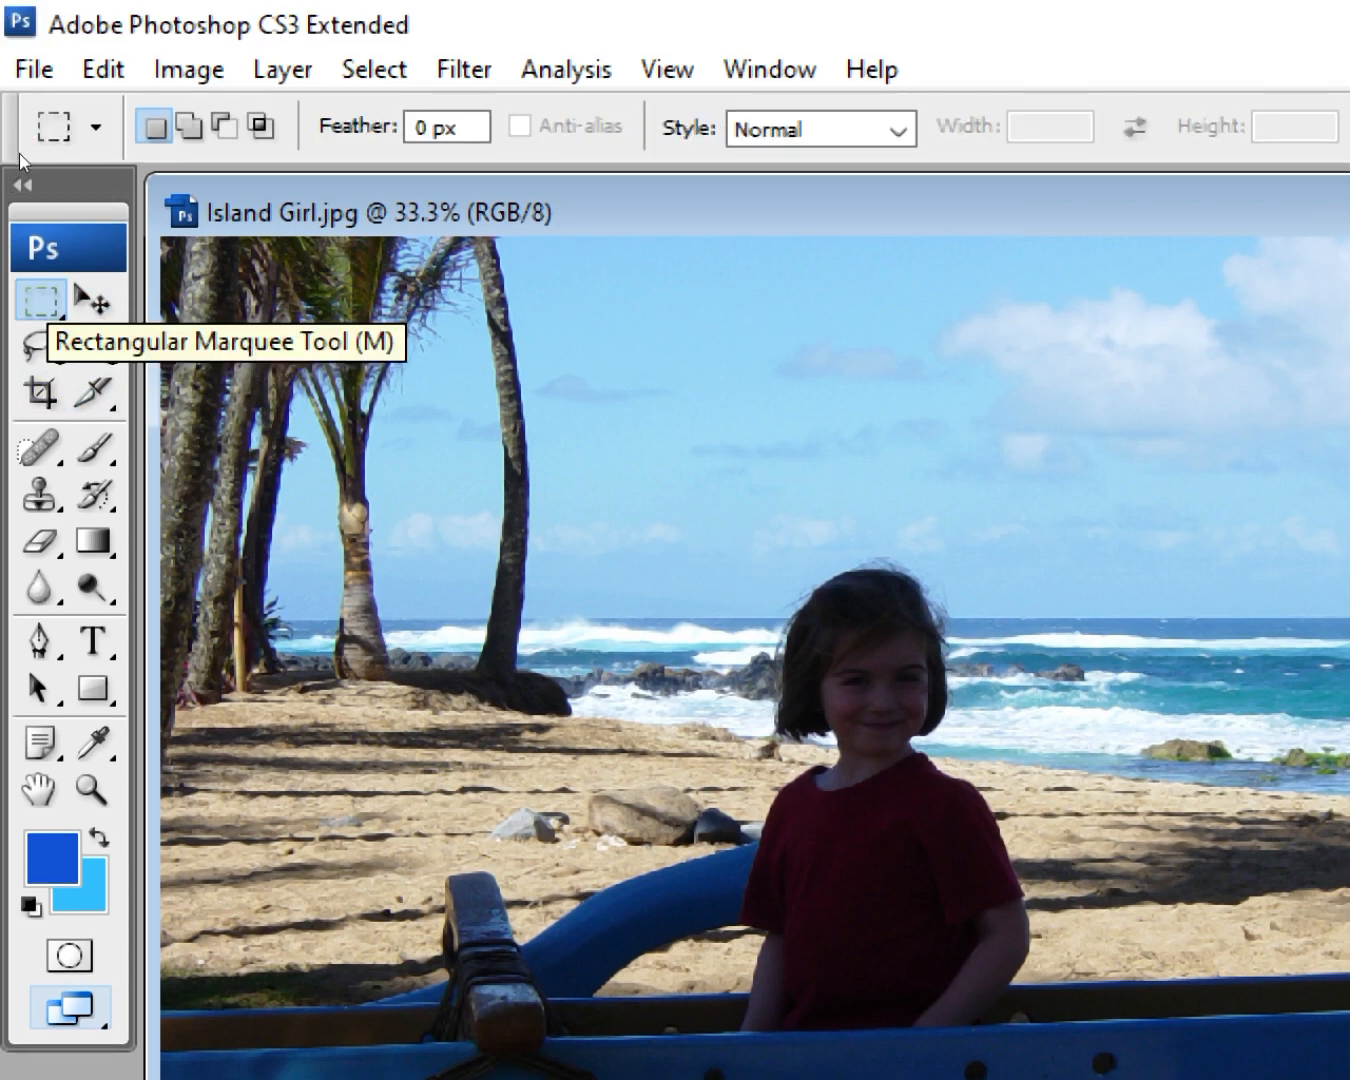
pyautogui.rightClick(39, 303)
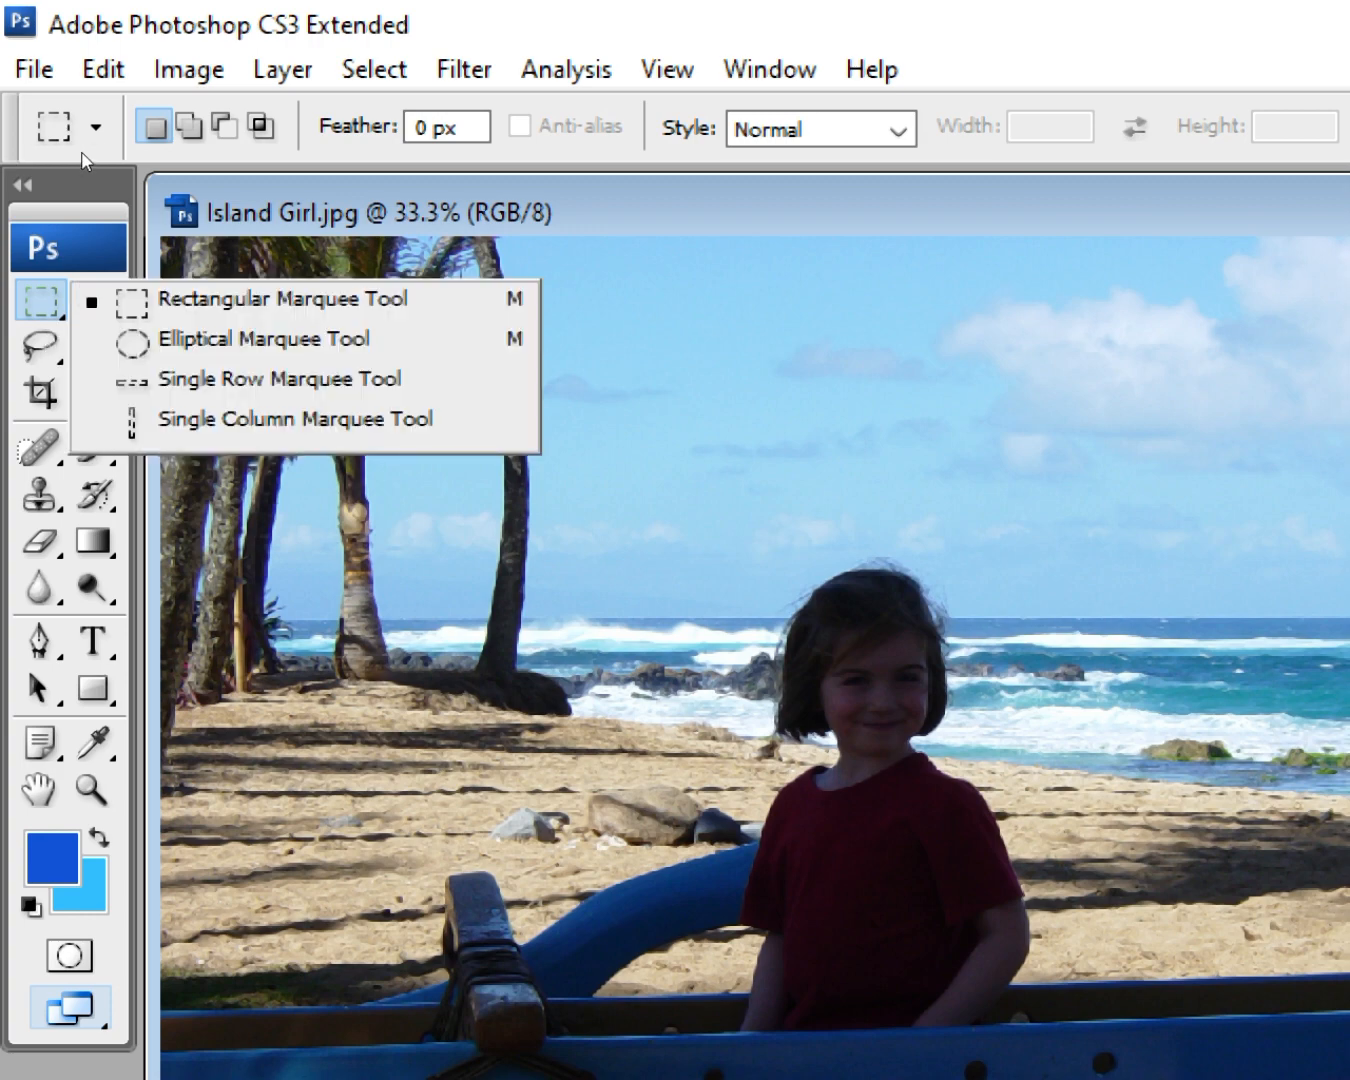
pyautogui.click(210, 300)
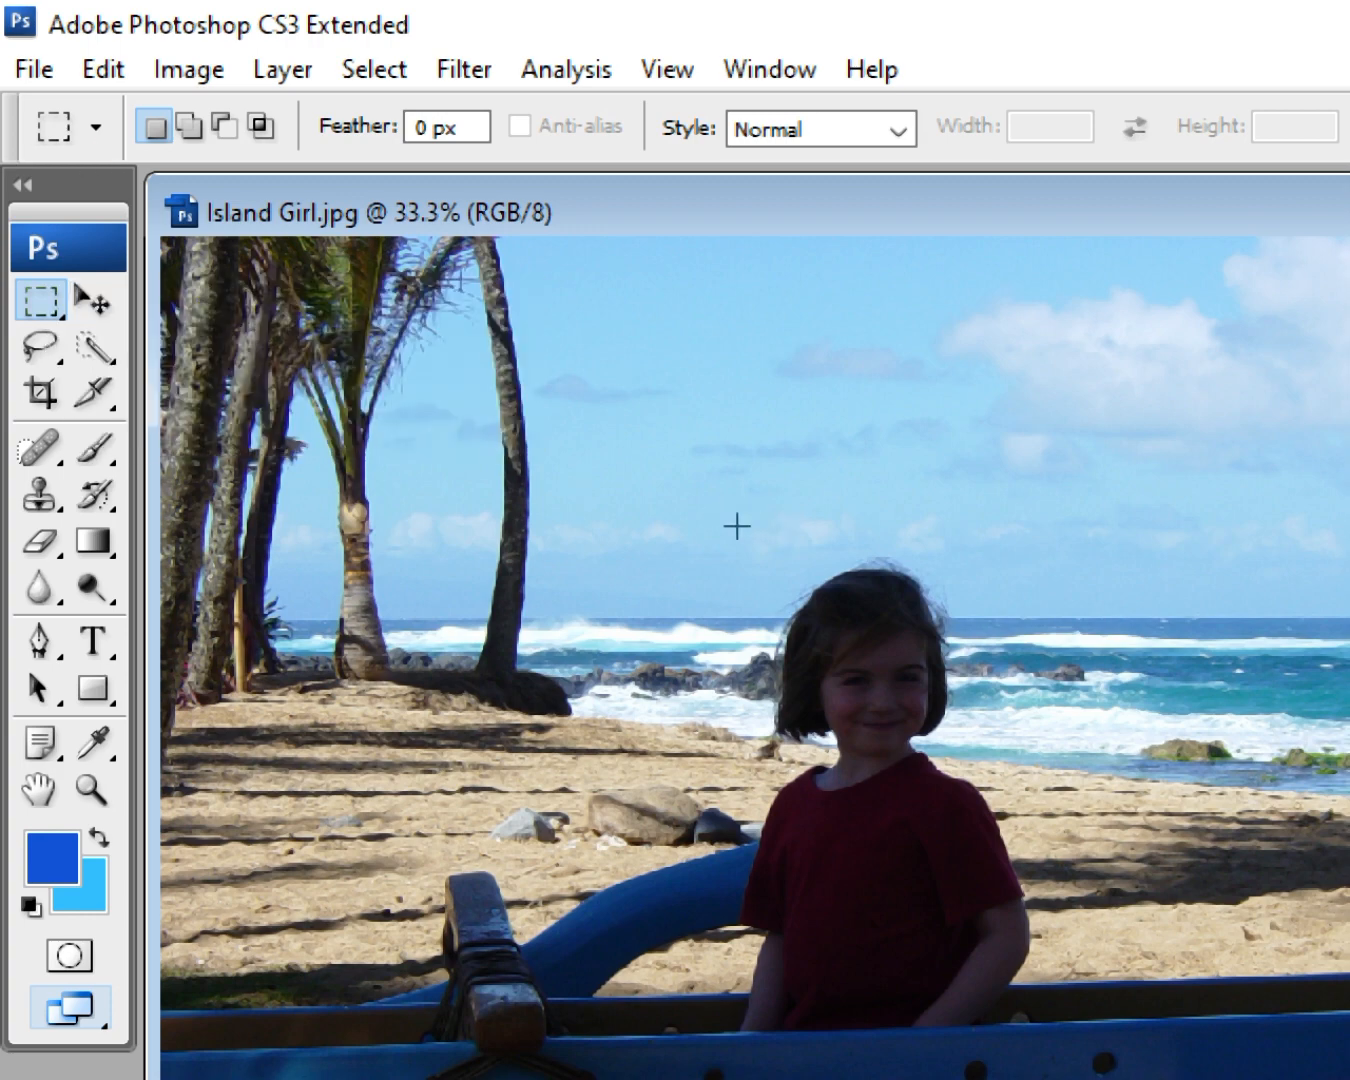
pyautogui.moveTo(729, 516); pyautogui.dragTo(1028, 974)
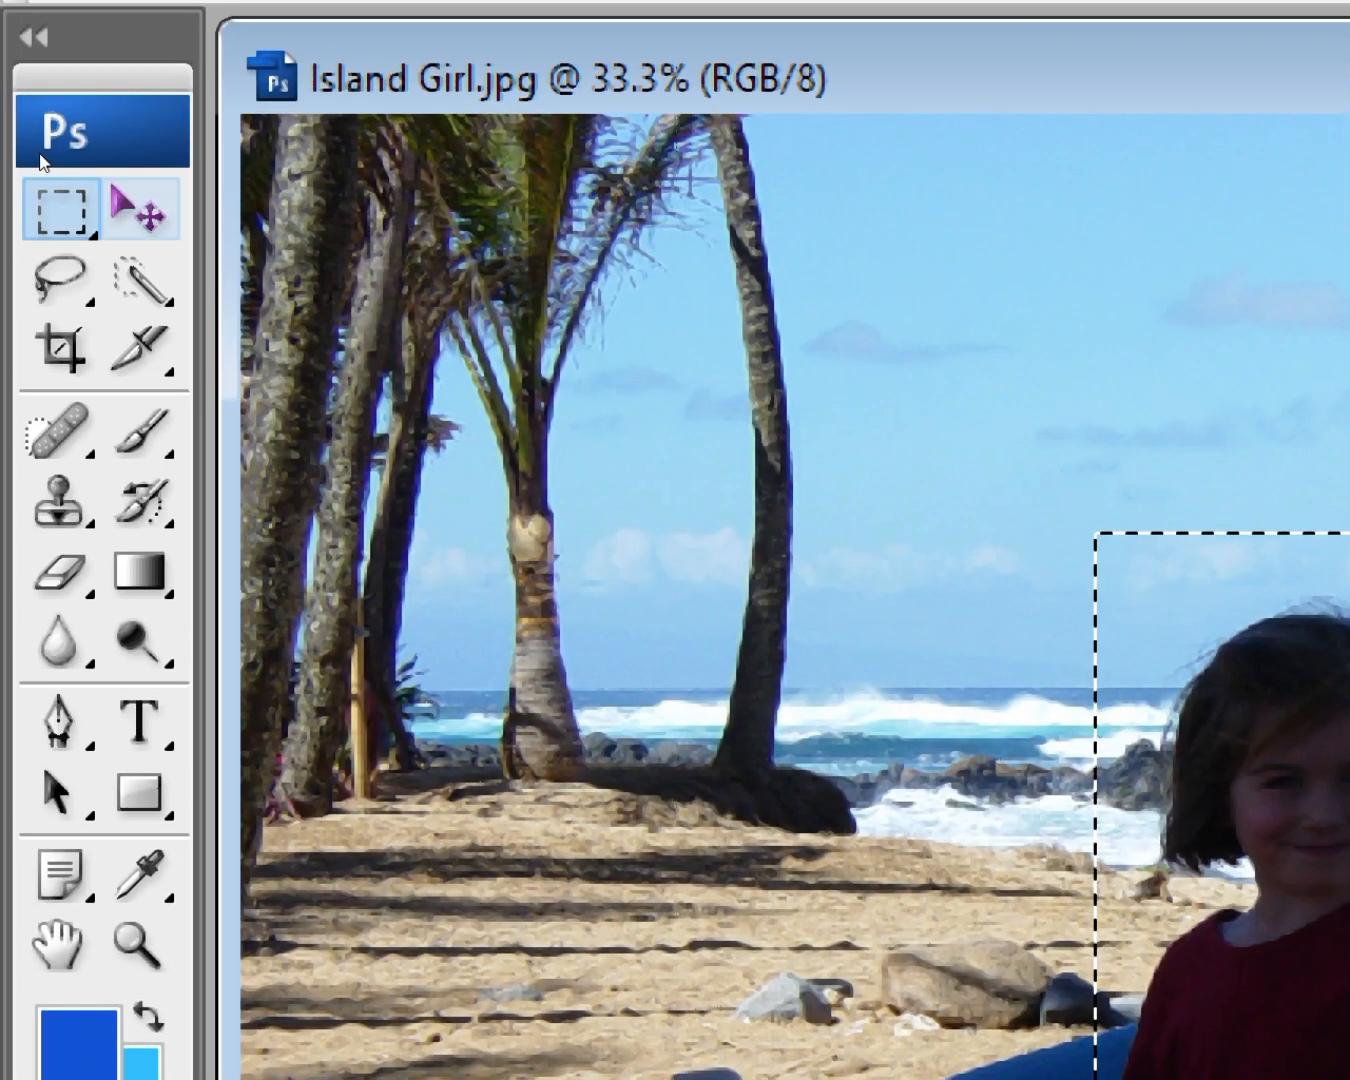
# - Copy the selected girl into the Untitled-1 document with the Move tool, and minimize the Island Girl.jpg window
pyautogui.press('v')
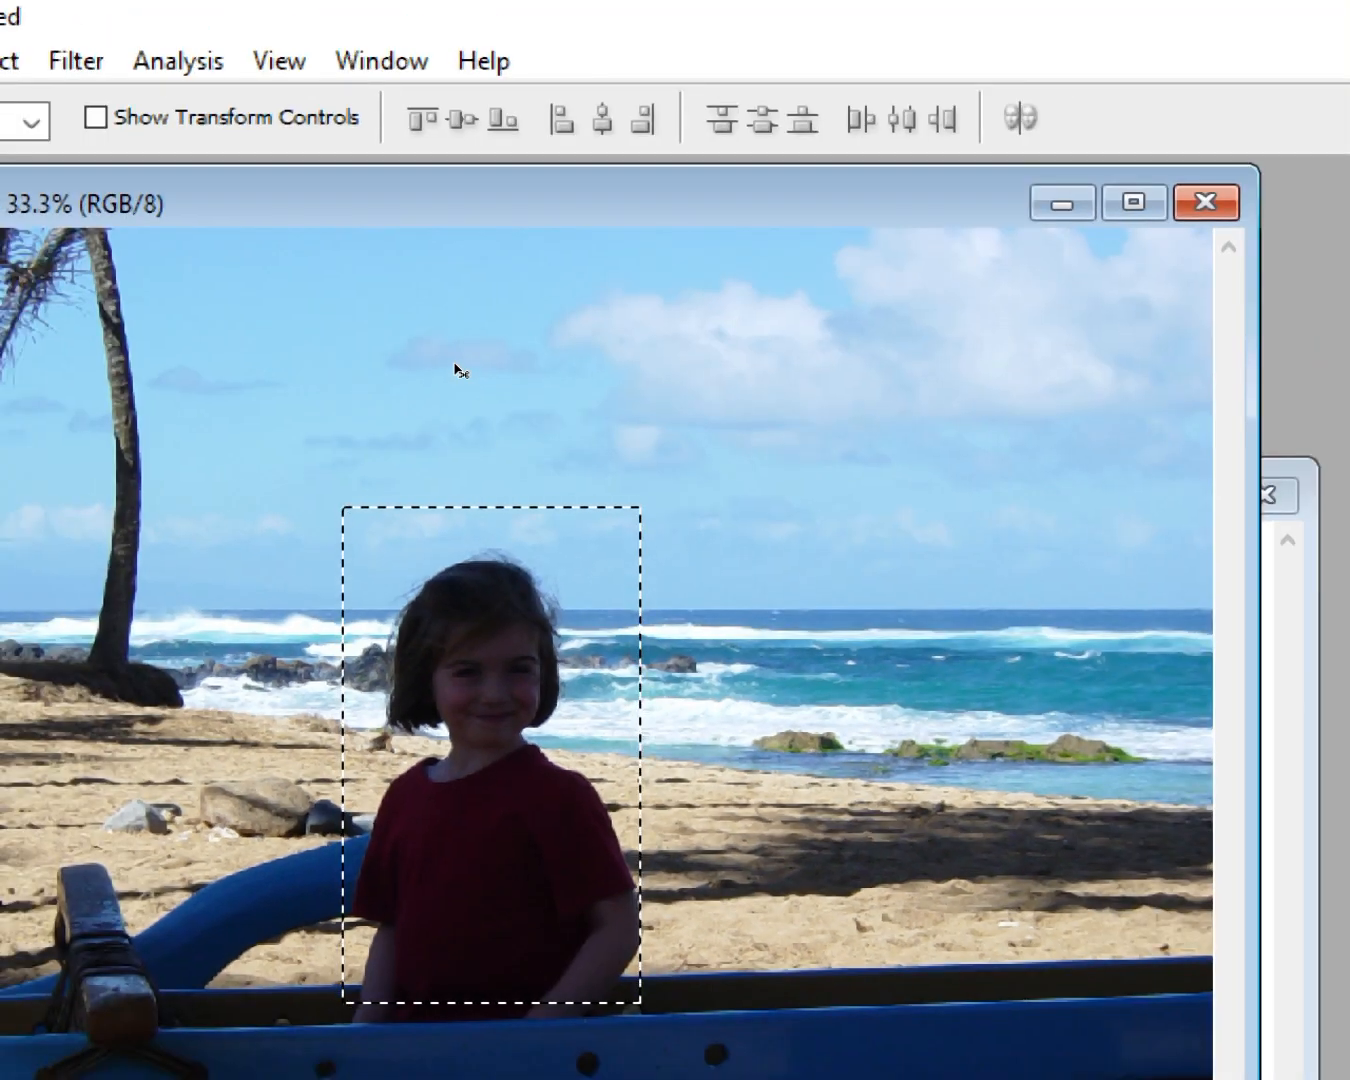
pyautogui.moveTo(452, 372); pyautogui.dragTo(446, 1079)
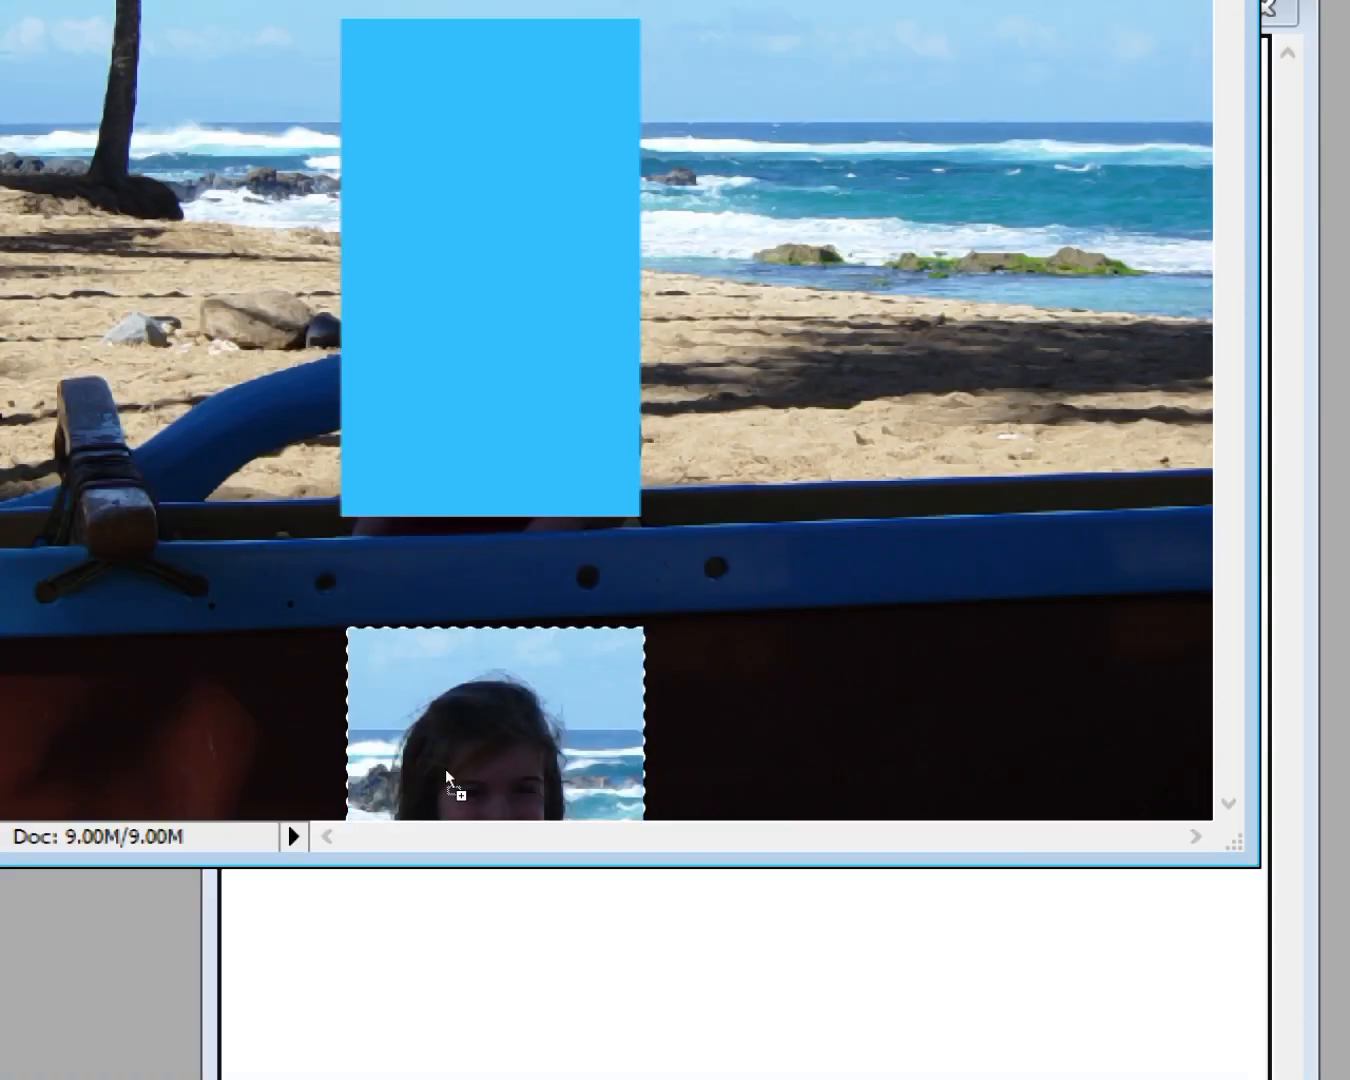
pyautogui.moveTo(514, 747); pyautogui.dragTo(513, 747)
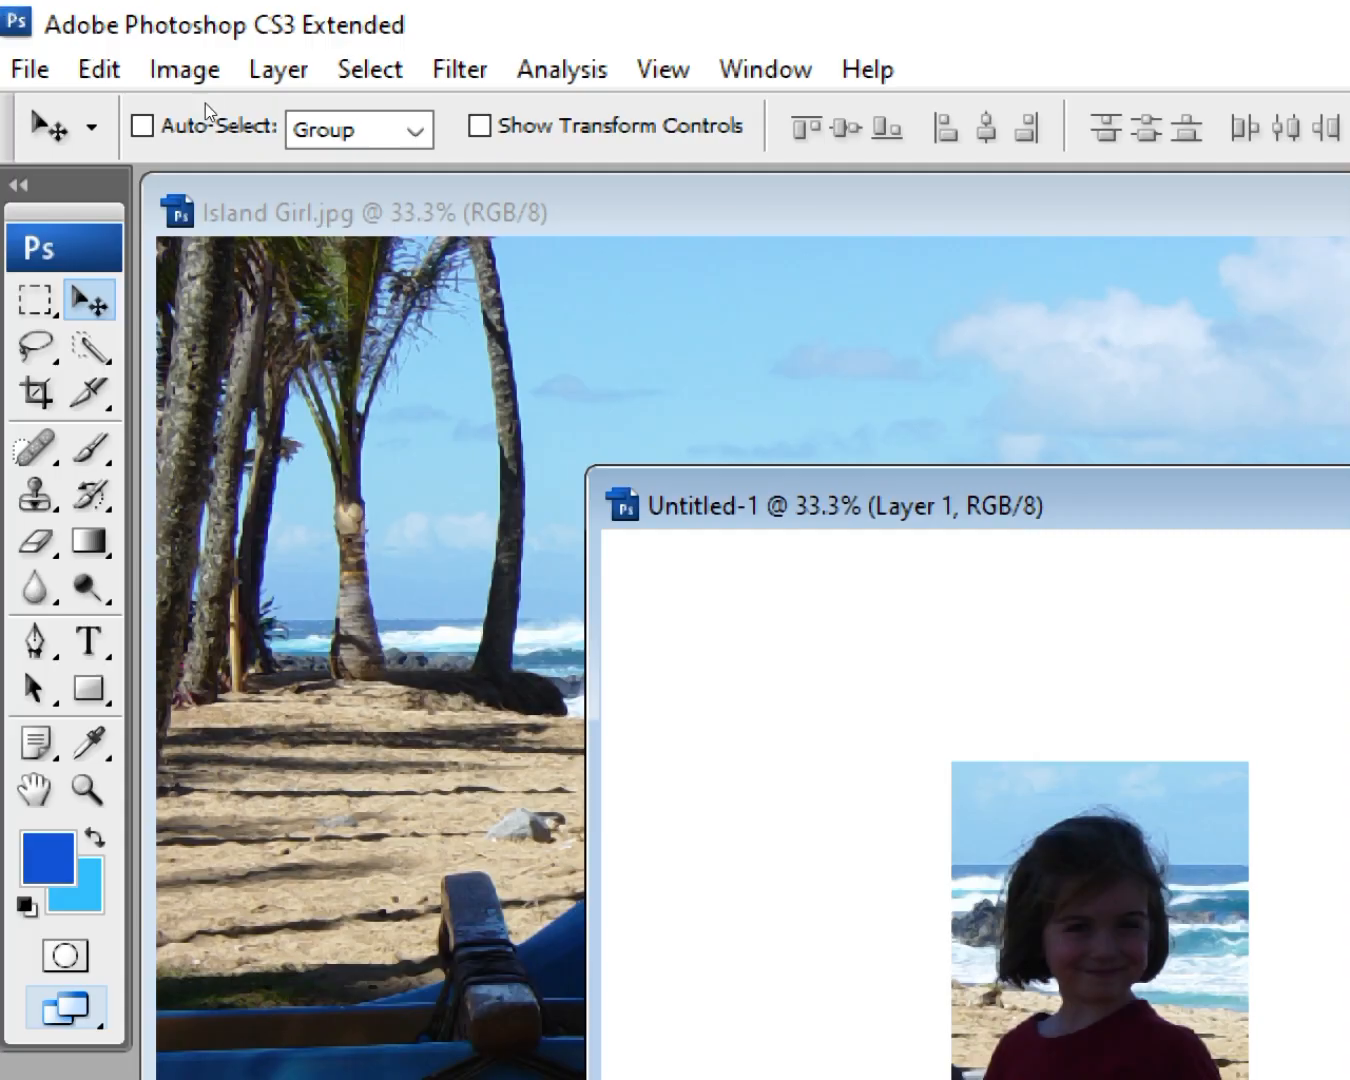
pyautogui.click(213, 104)
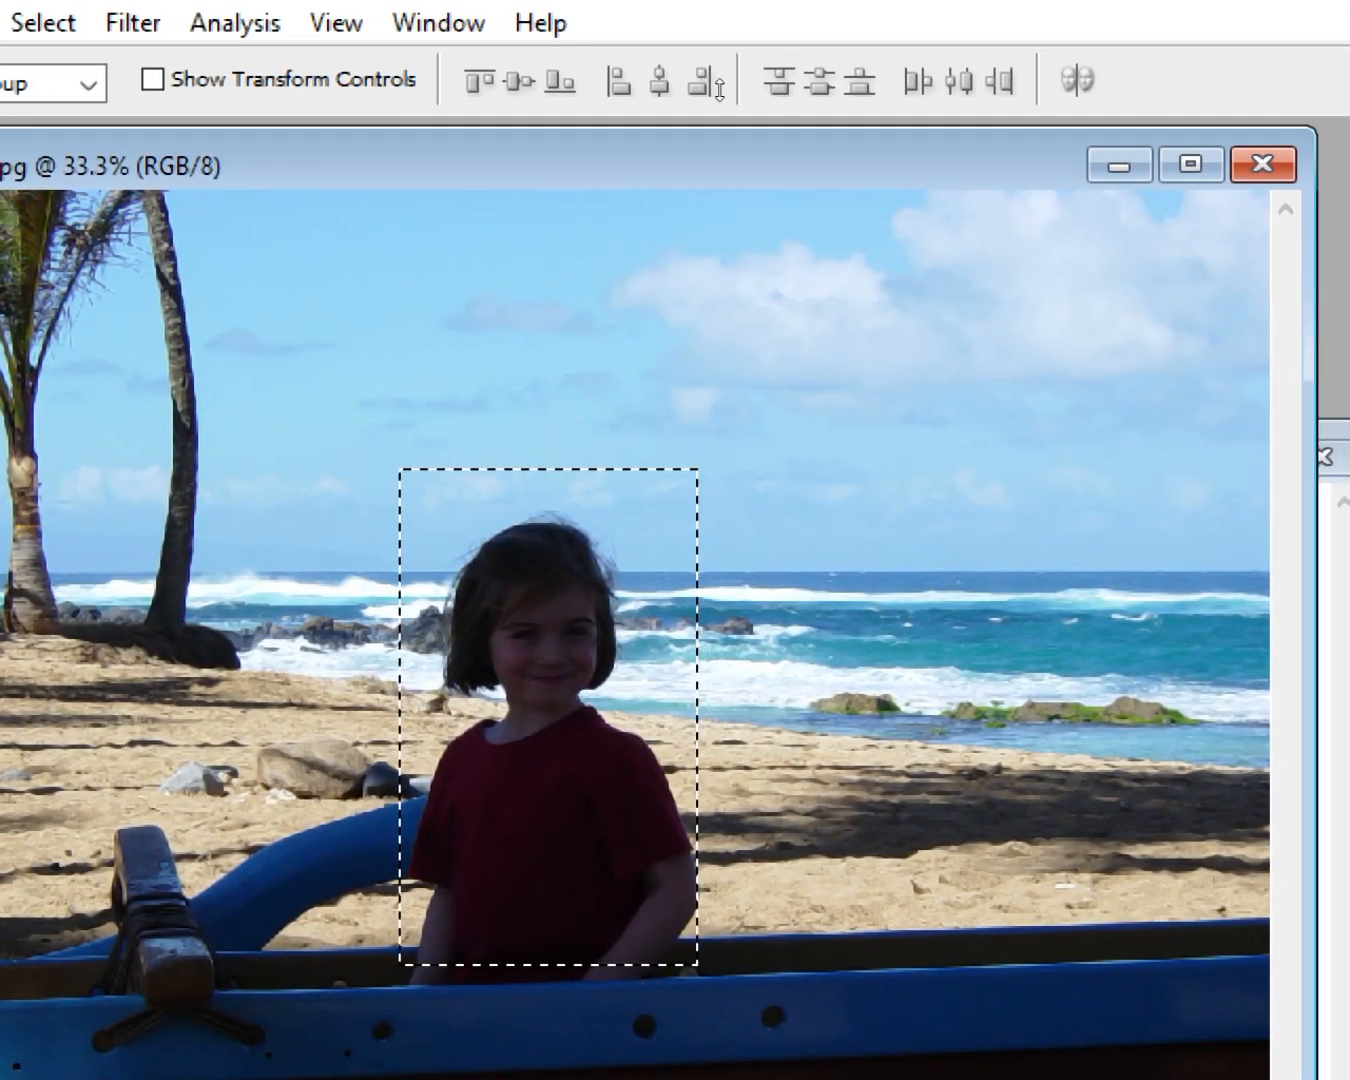
pyautogui.click(1120, 165)
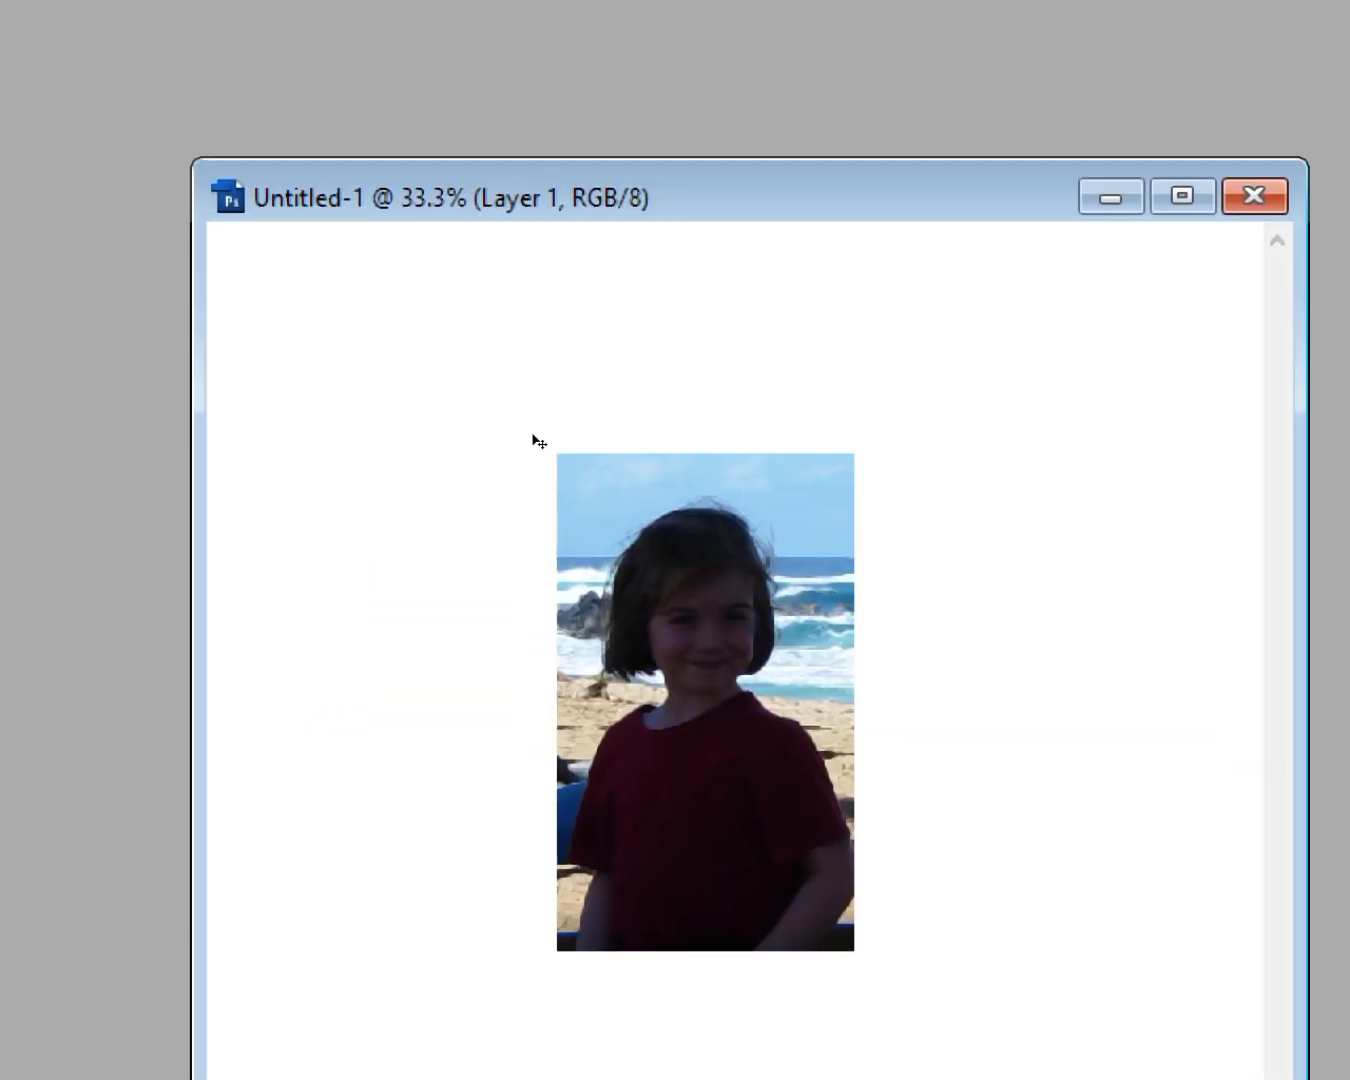
# - Move the pasted girl to the upper-left corner of the Untitled-1 page and scale it down slightly with Free Transform
pyautogui.moveTo(538, 455); pyautogui.dragTo(387, 356)
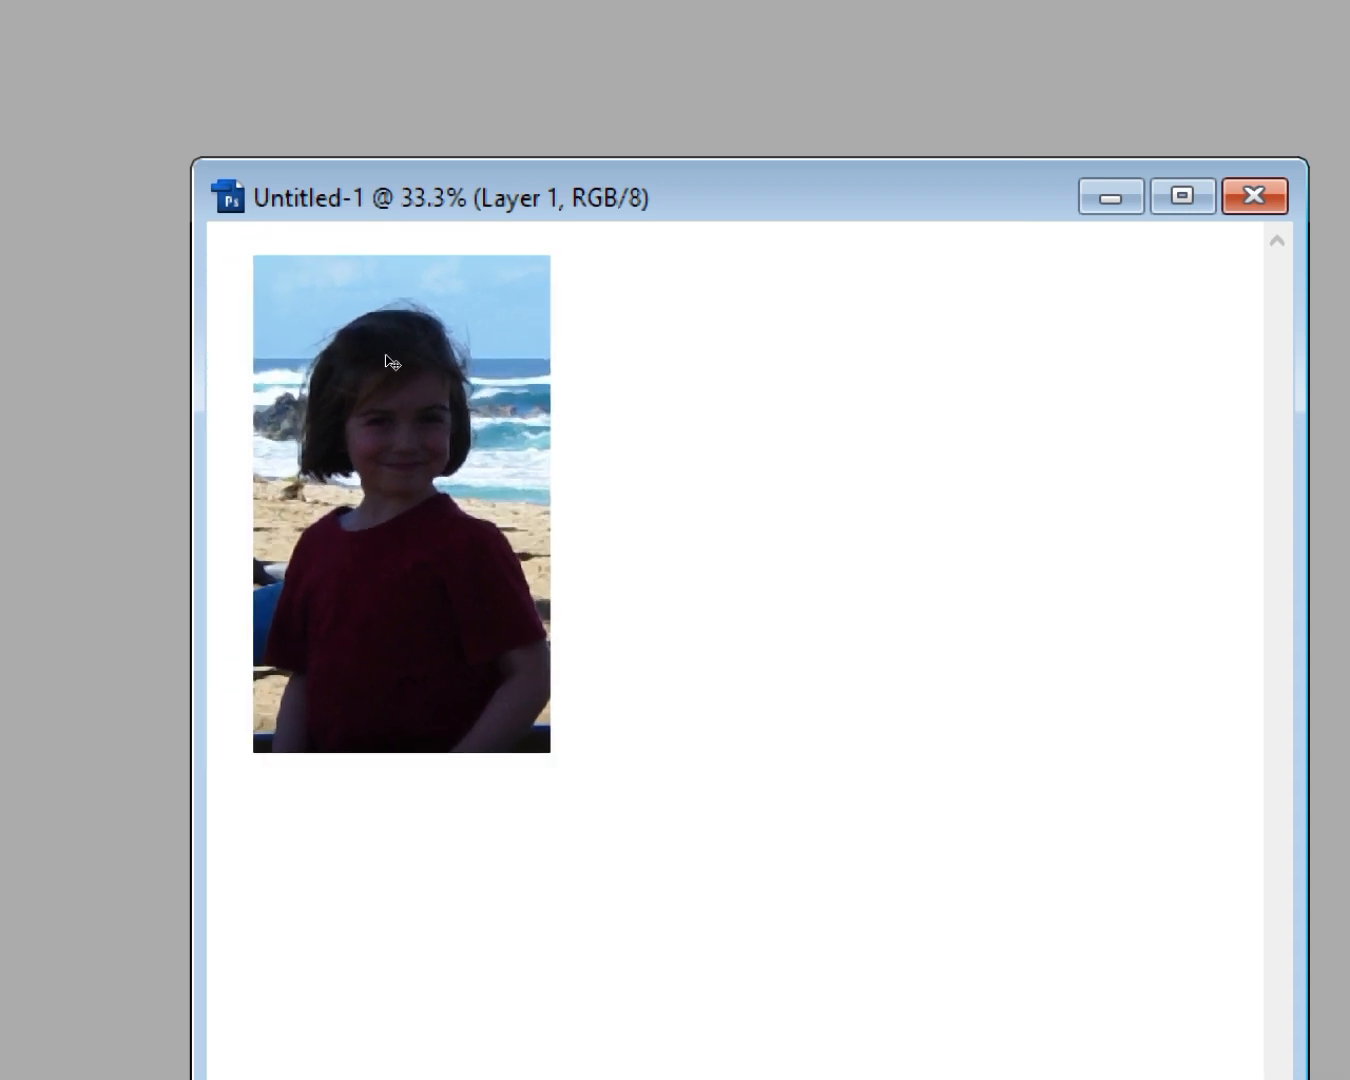
pyautogui.hotkey('ctrl', 't')
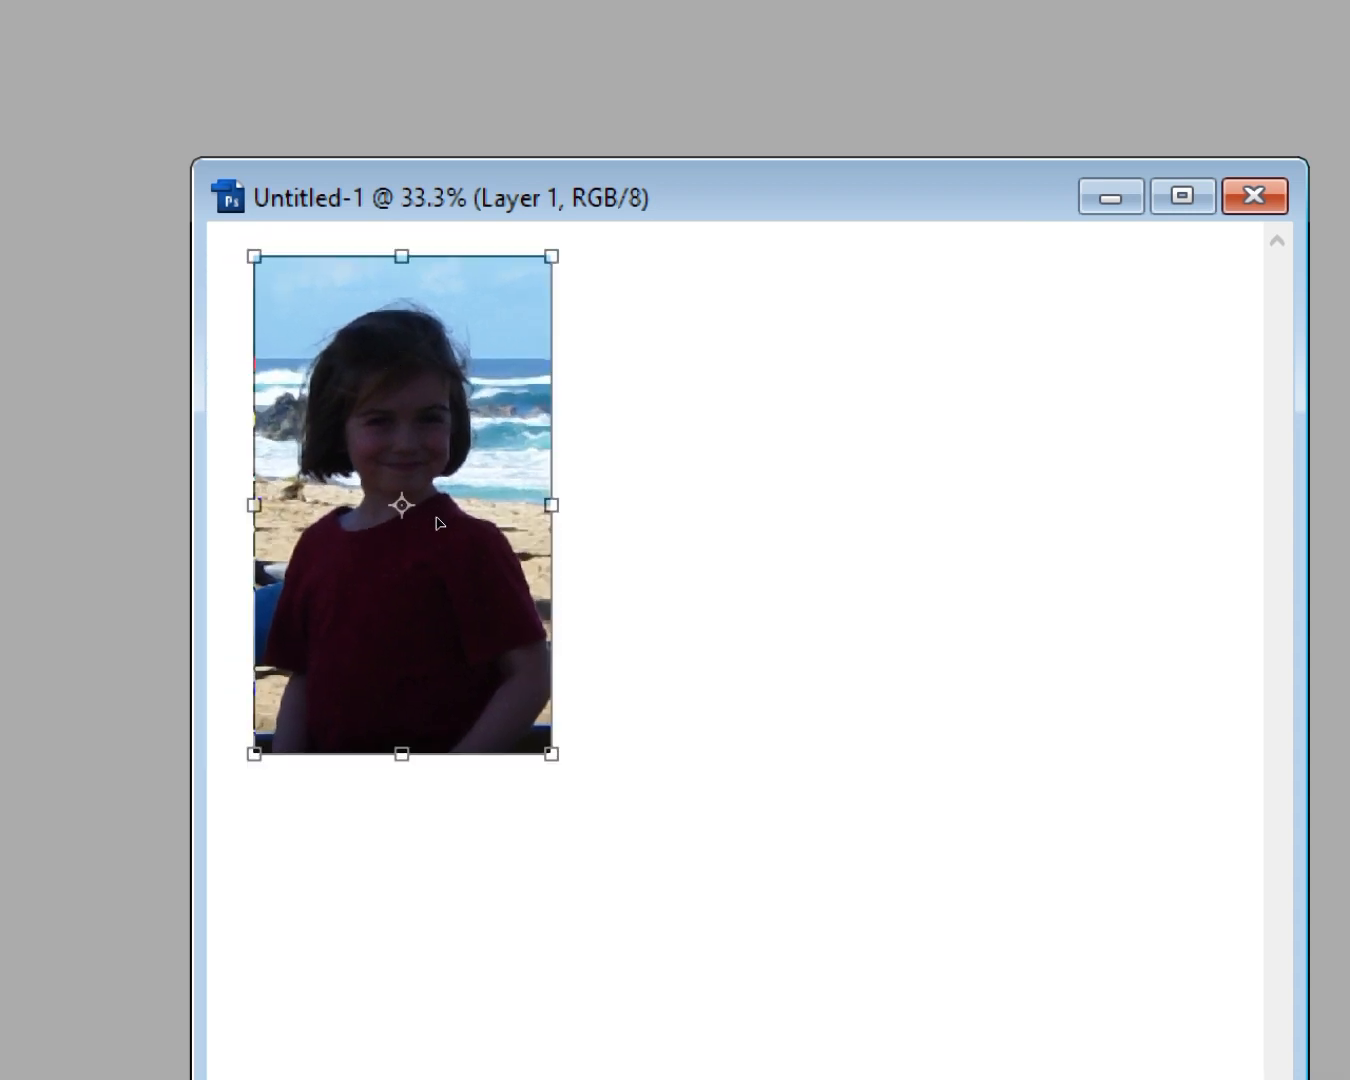
pyautogui.moveTo(479, 539); pyautogui.dragTo(451, 475)
pyautogui.press('Return')
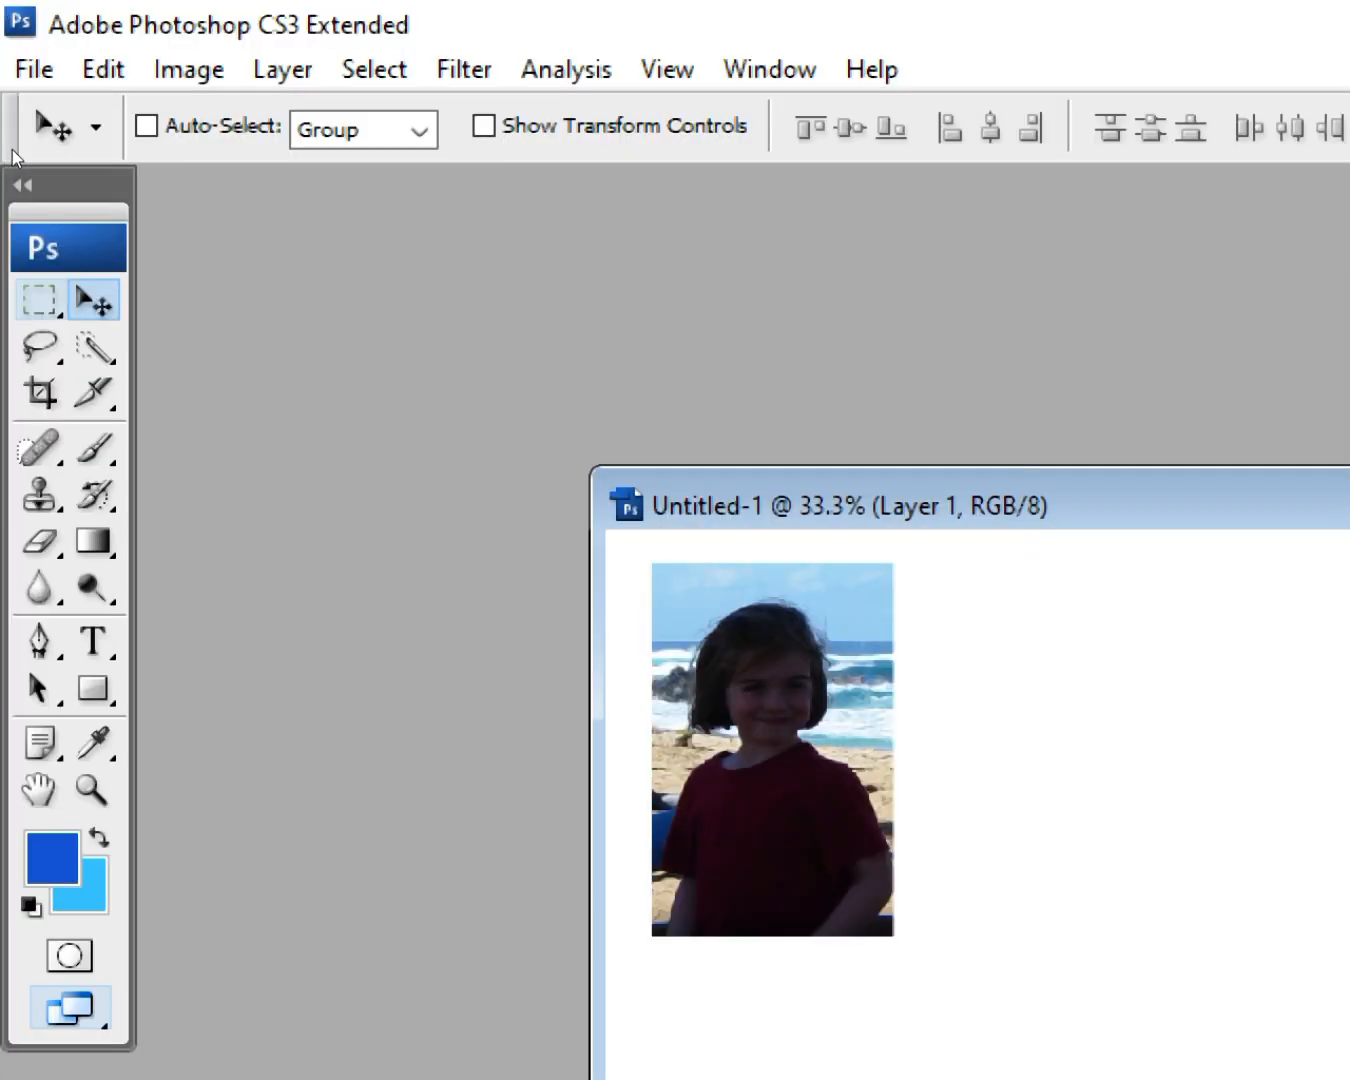
# - Switch to the Elliptical Marquee tool, and restore the Island Girl.jpg window with its rectangular selection cleared
pyautogui.click(40, 301)
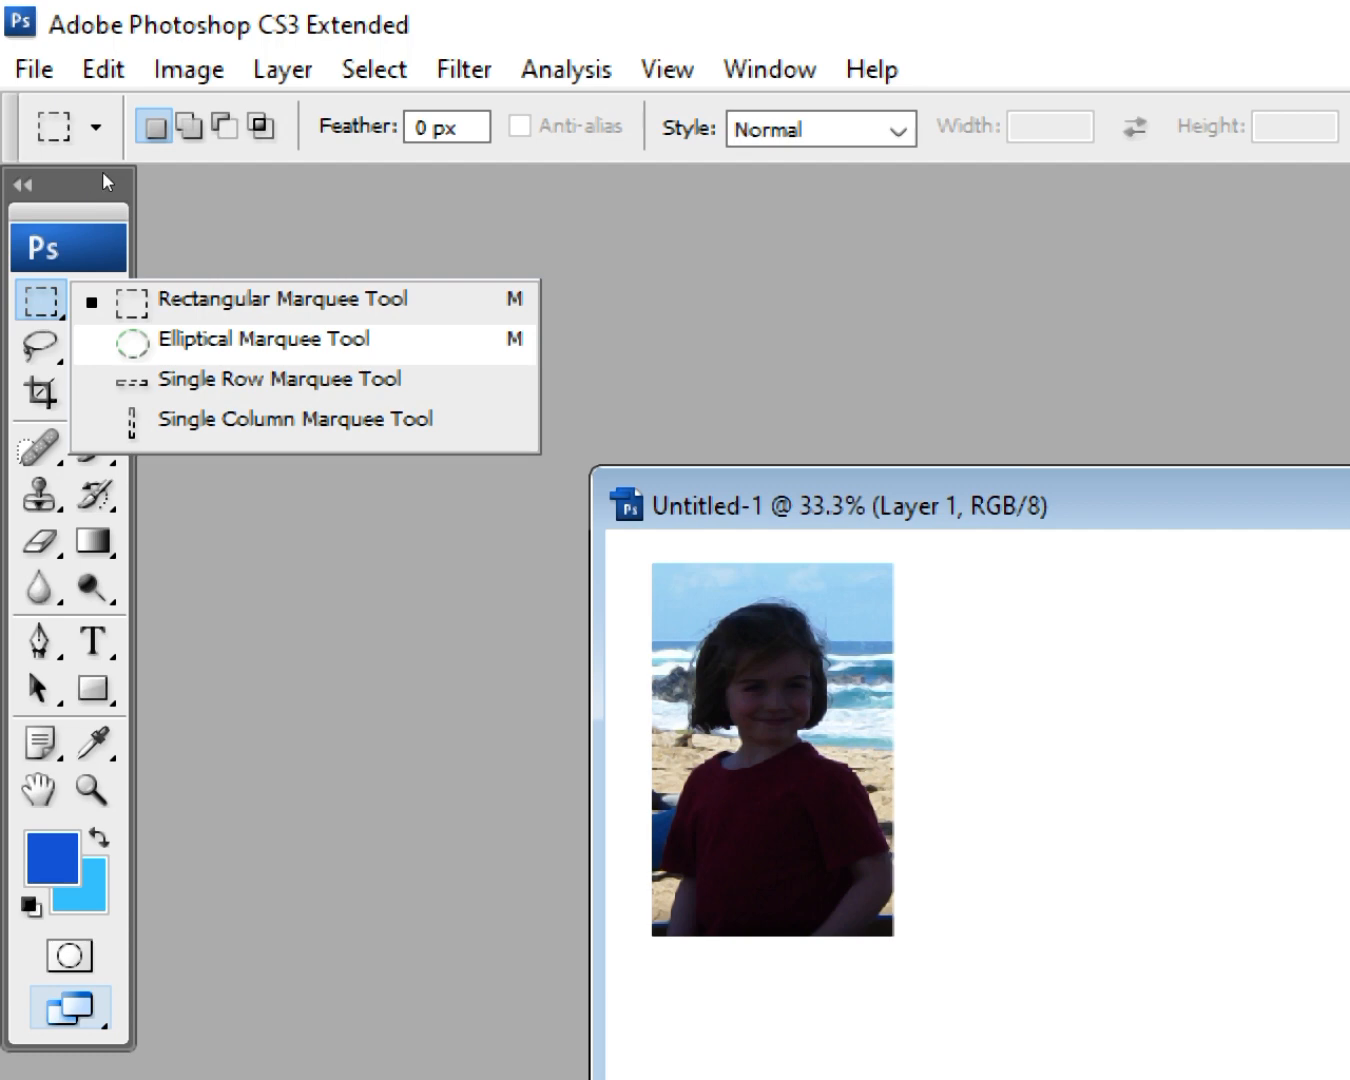
pyautogui.click(186, 339)
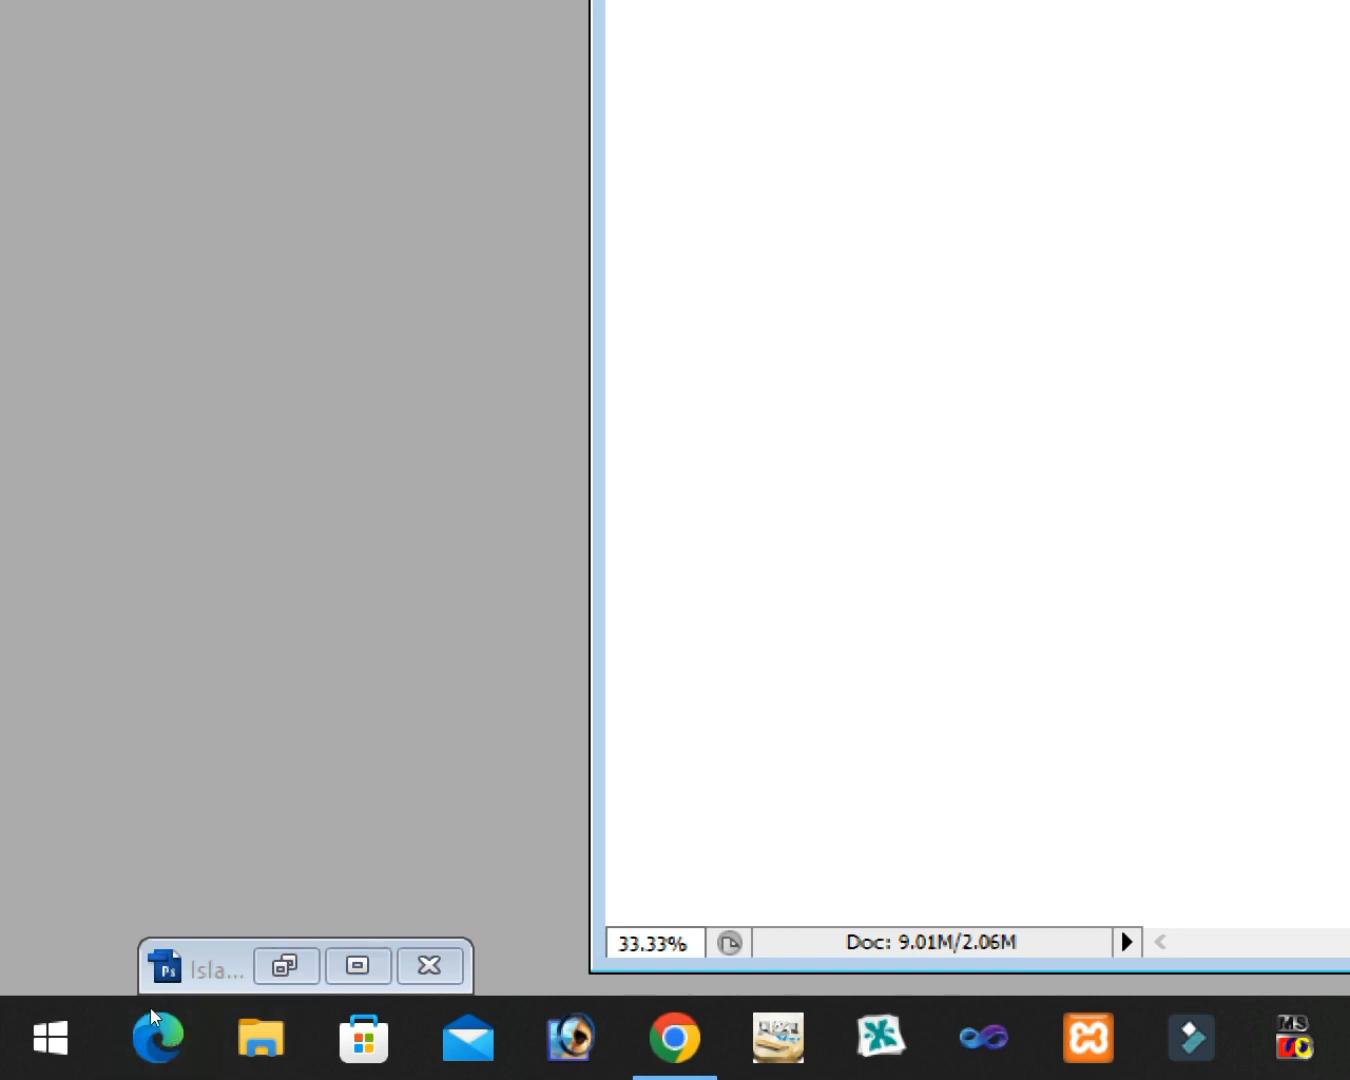
pyautogui.click(285, 965)
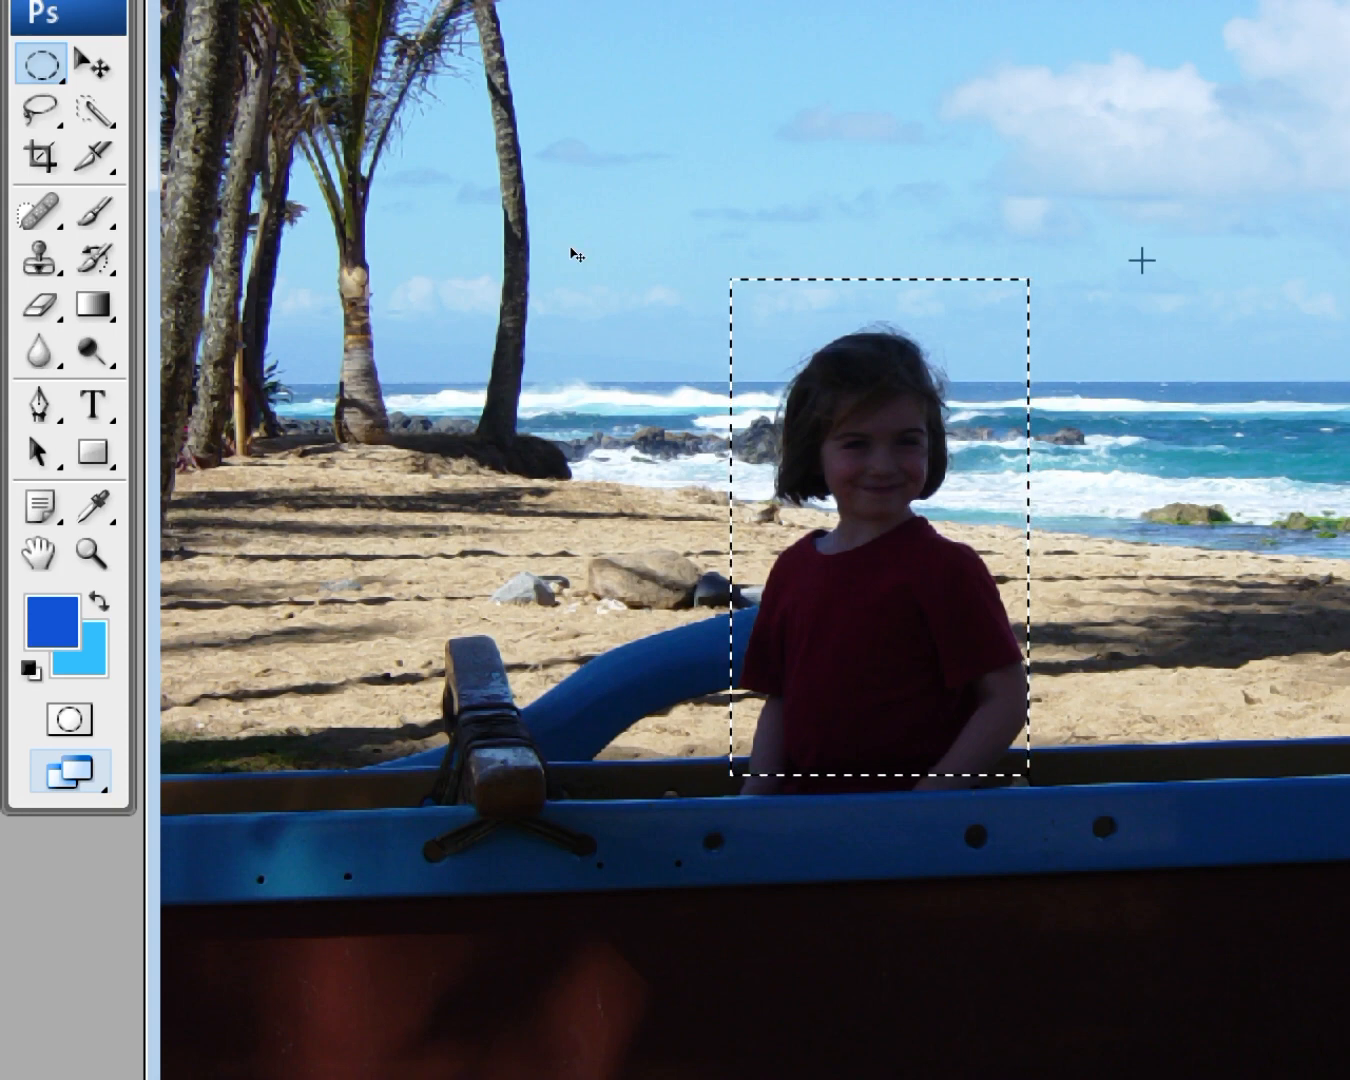
pyautogui.click(1142, 260)
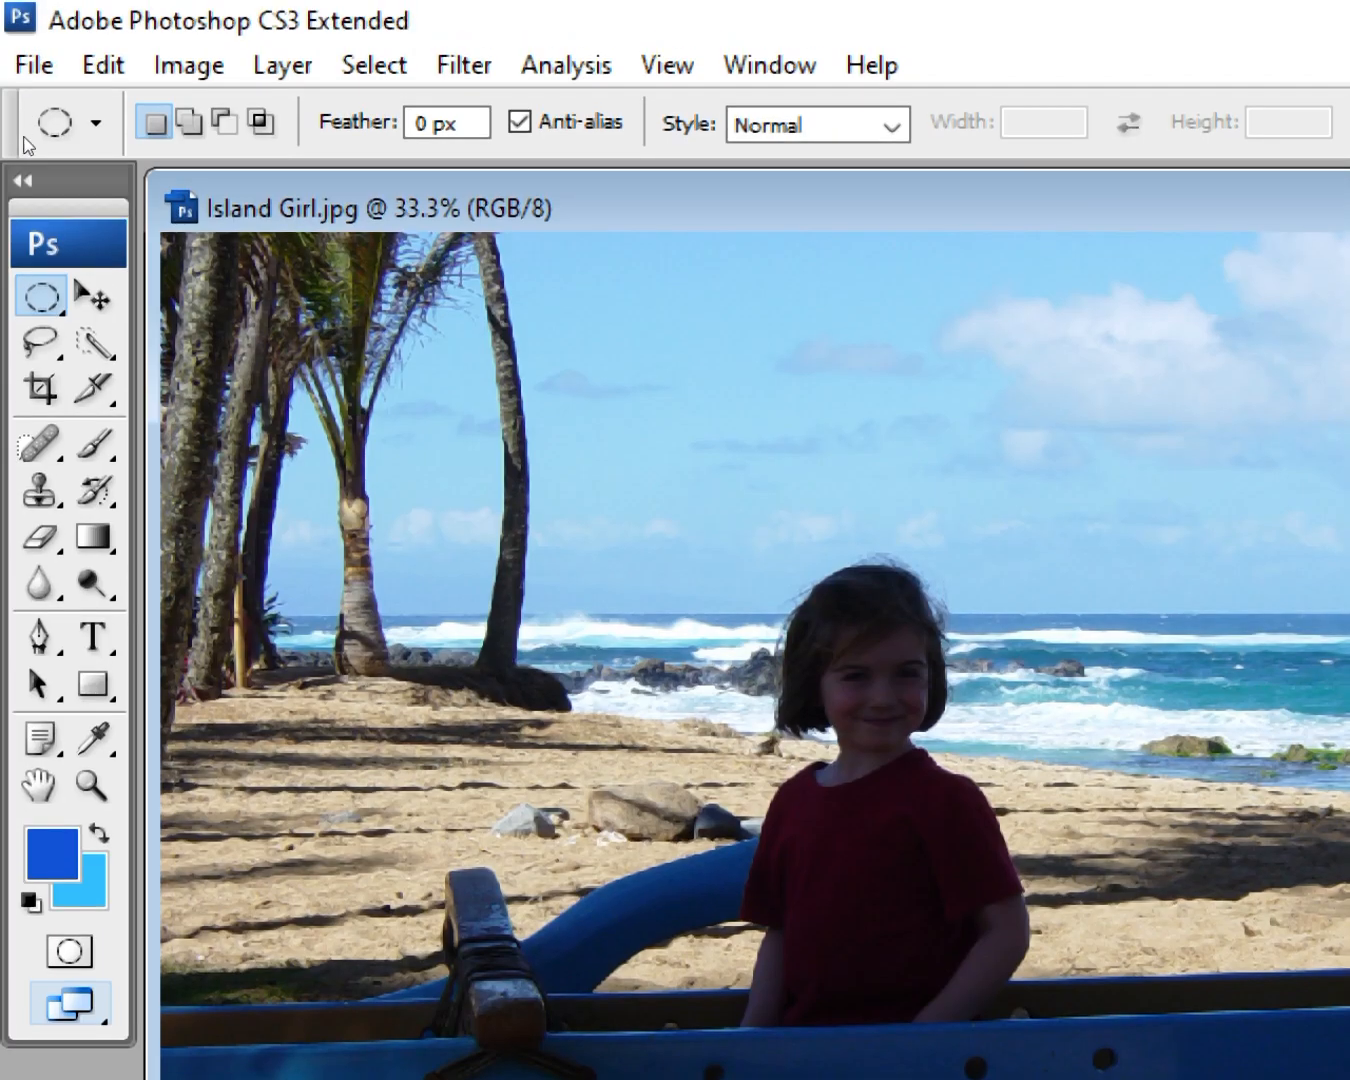
pyautogui.click(41, 66)
pyautogui.click(80, 172)
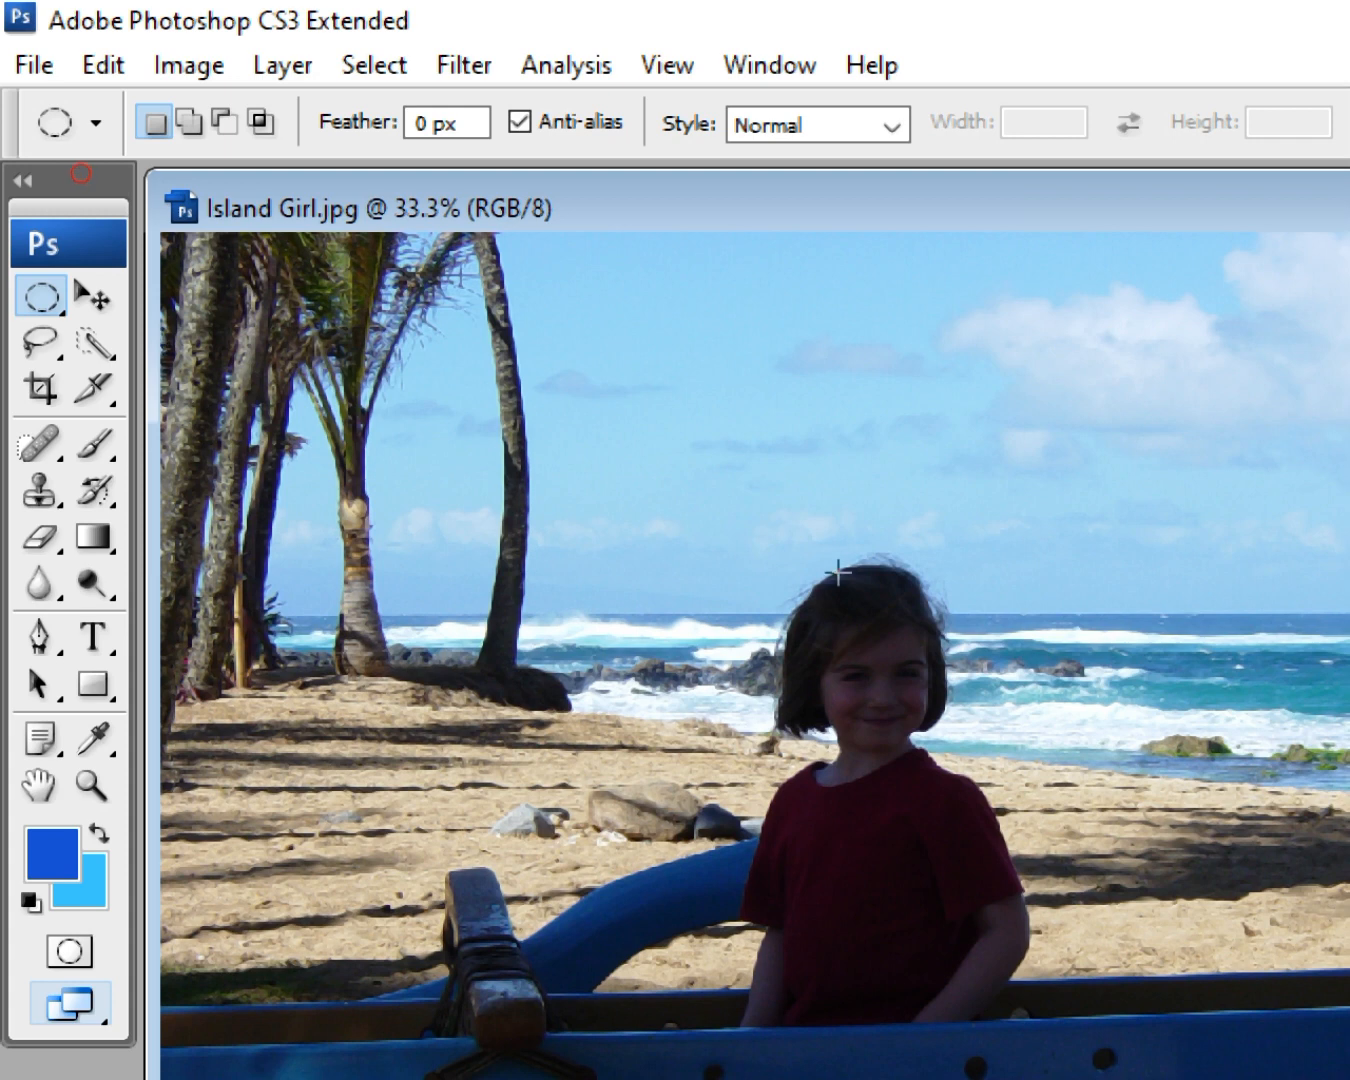
# - Select the girl's head and shoulders in Island Girl.jpg with an Elliptical Marquee and copy them into Untitled-1 with the Move tool
pyautogui.moveTo(739, 507); pyautogui.dragTo(1066, 936)
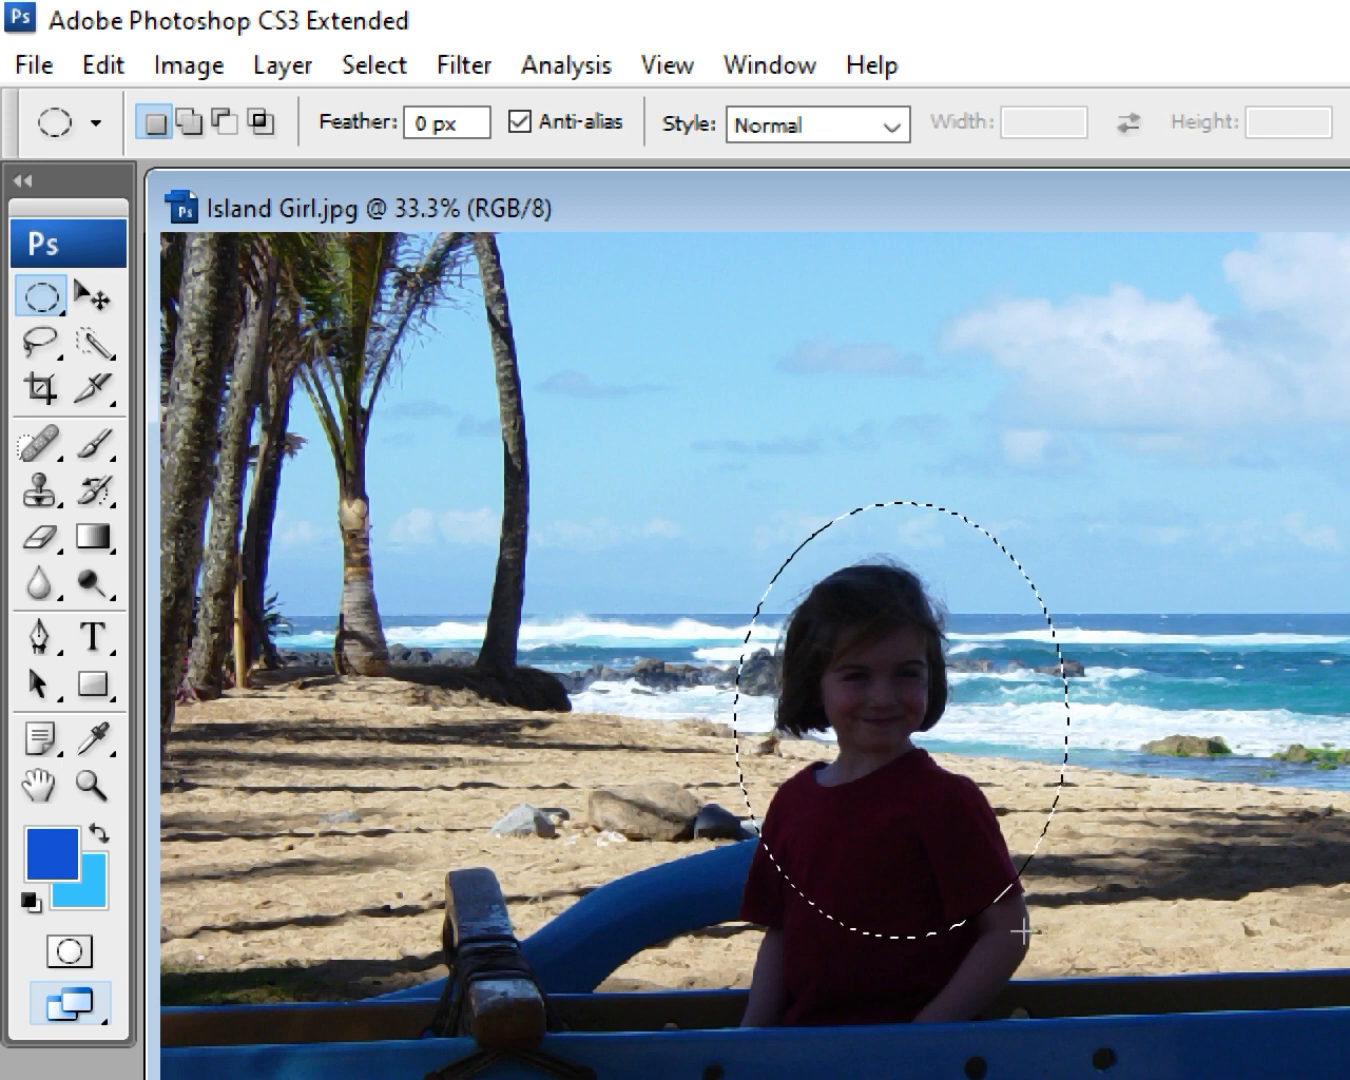
pyautogui.press('v')
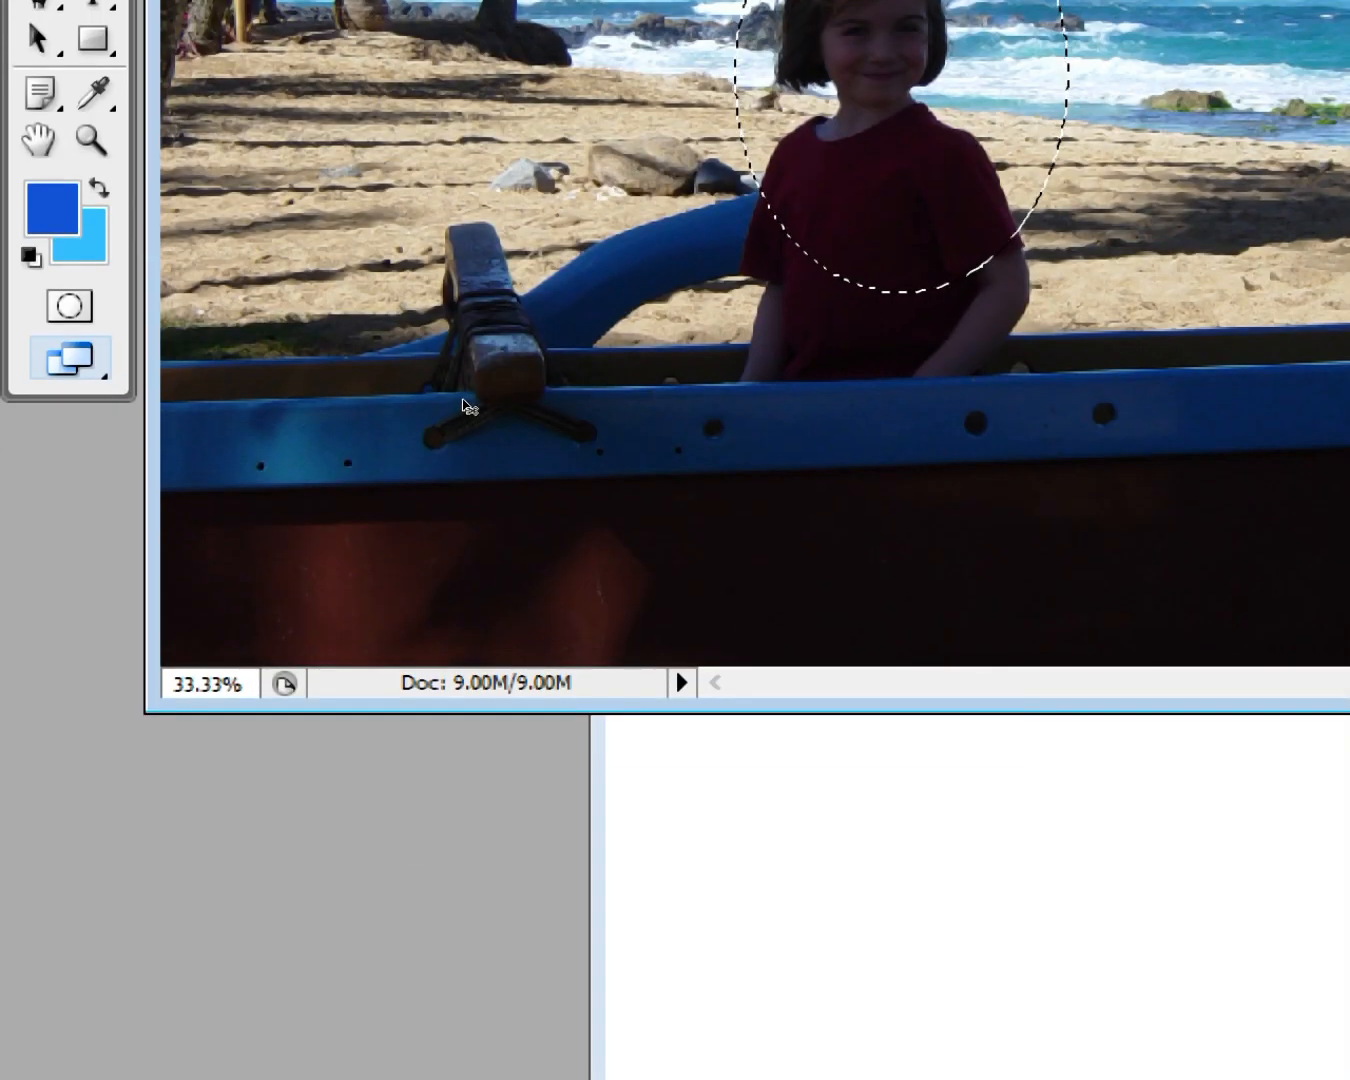
pyautogui.moveTo(463, 408); pyautogui.dragTo(589, 417)
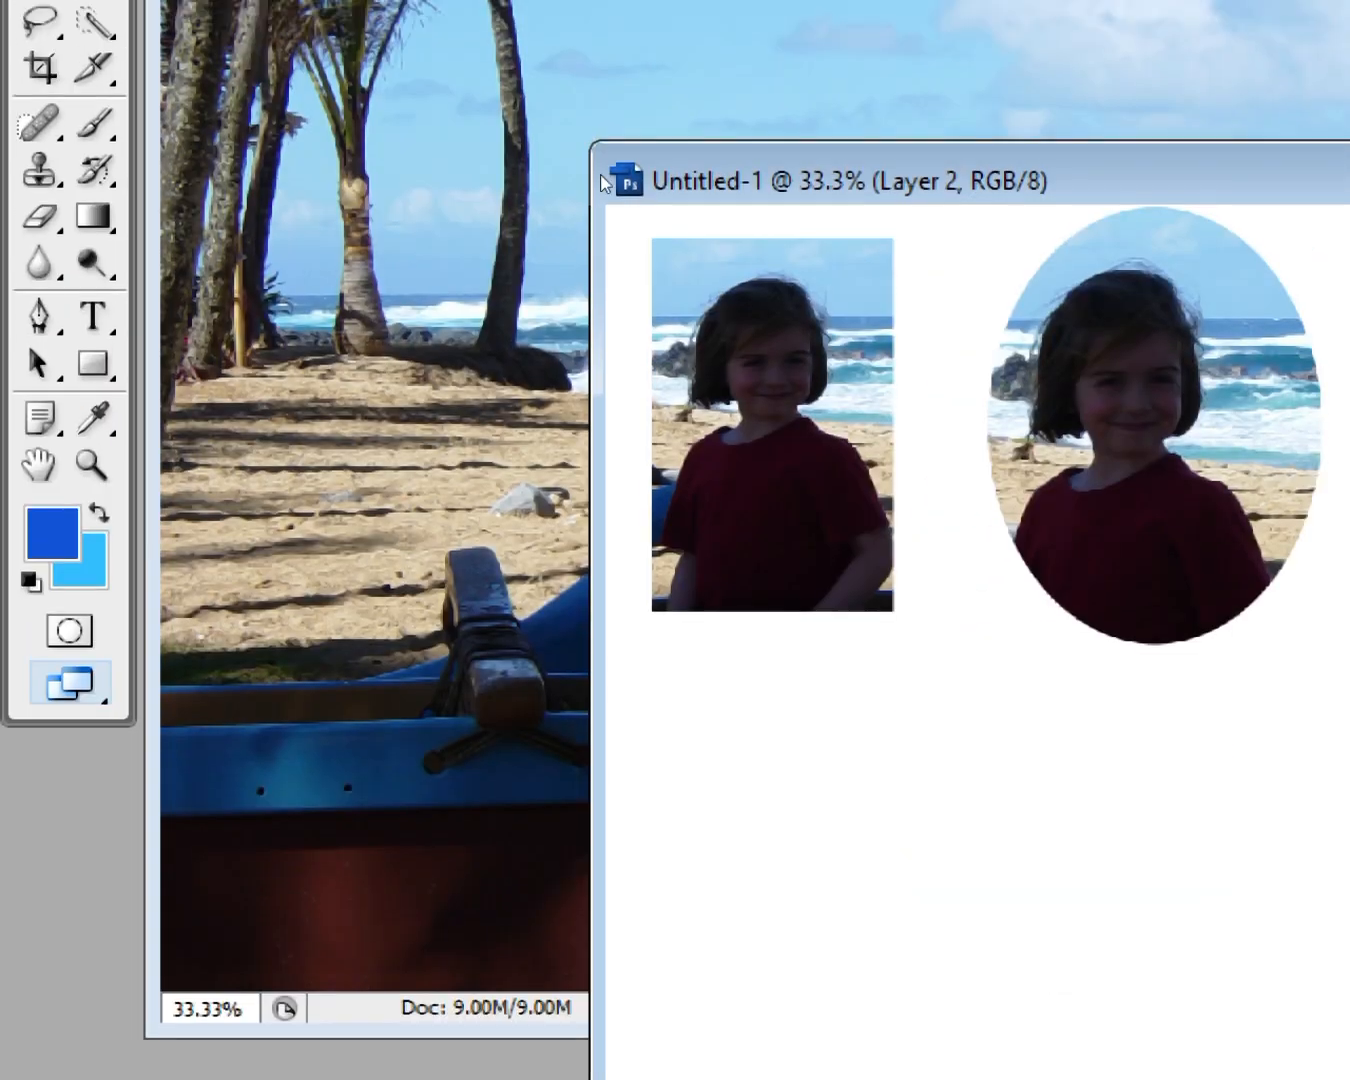
# - Scale the oval picture down slightly with Free Transform, align it beside the rectangular picture, and close Island Girl.jpg
pyautogui.hotkey('ctrl', 't')
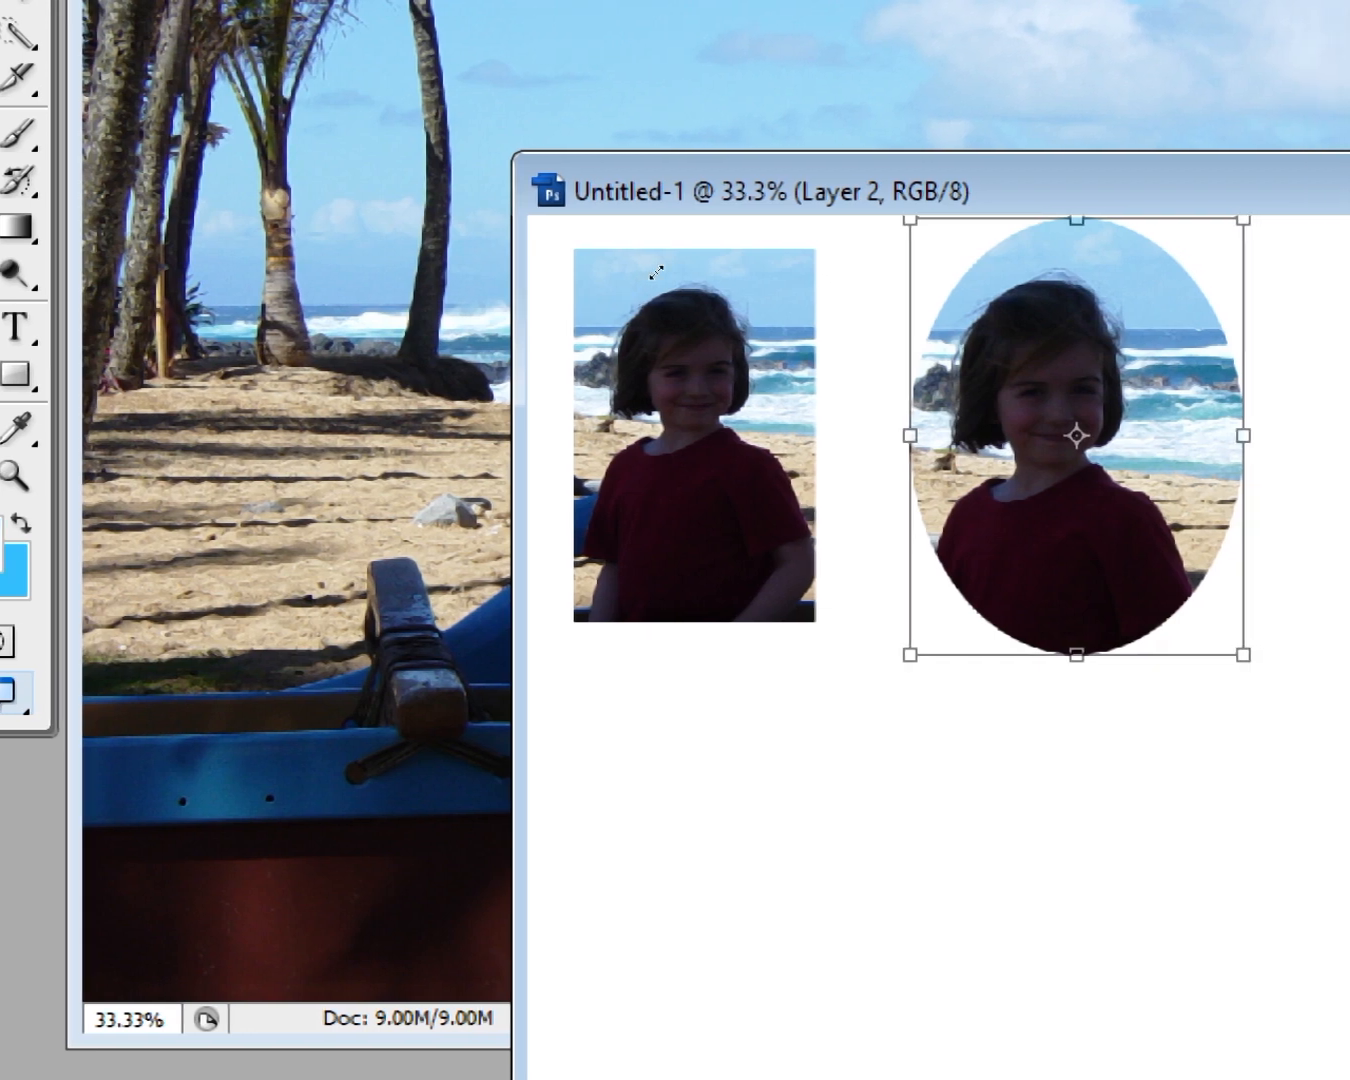
pyautogui.moveTo(661, 271)
pyautogui.mouseDown()
pyautogui.moveTo(651, 311)
pyautogui.moveTo(635, 314)
pyautogui.mouseUp()
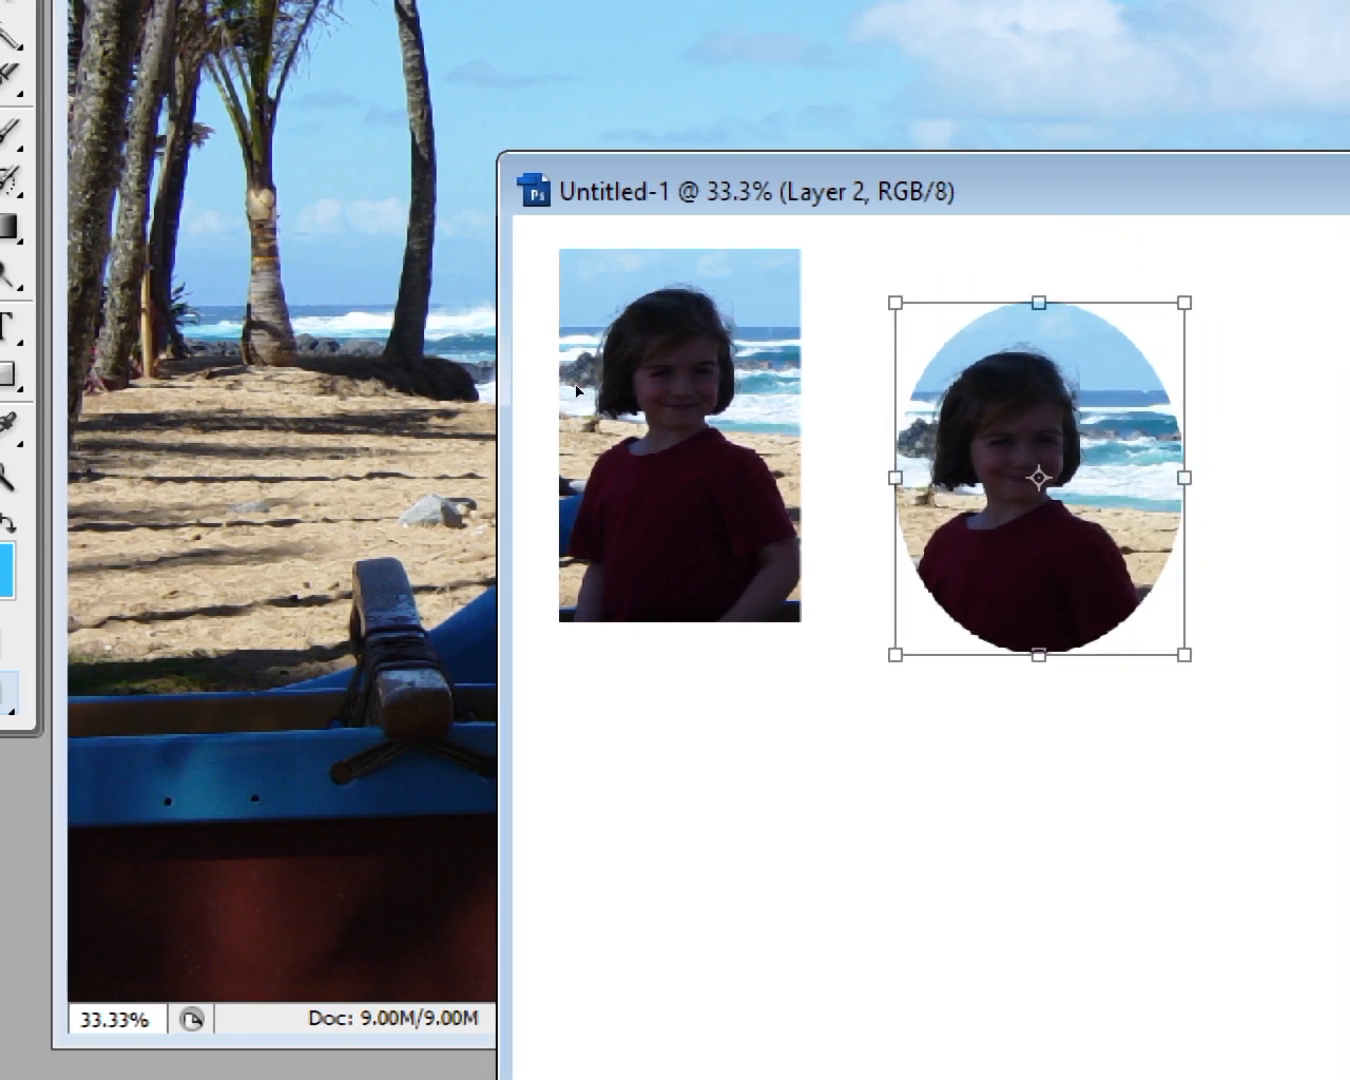
pyautogui.moveTo(575, 384); pyautogui.dragTo(571, 372)
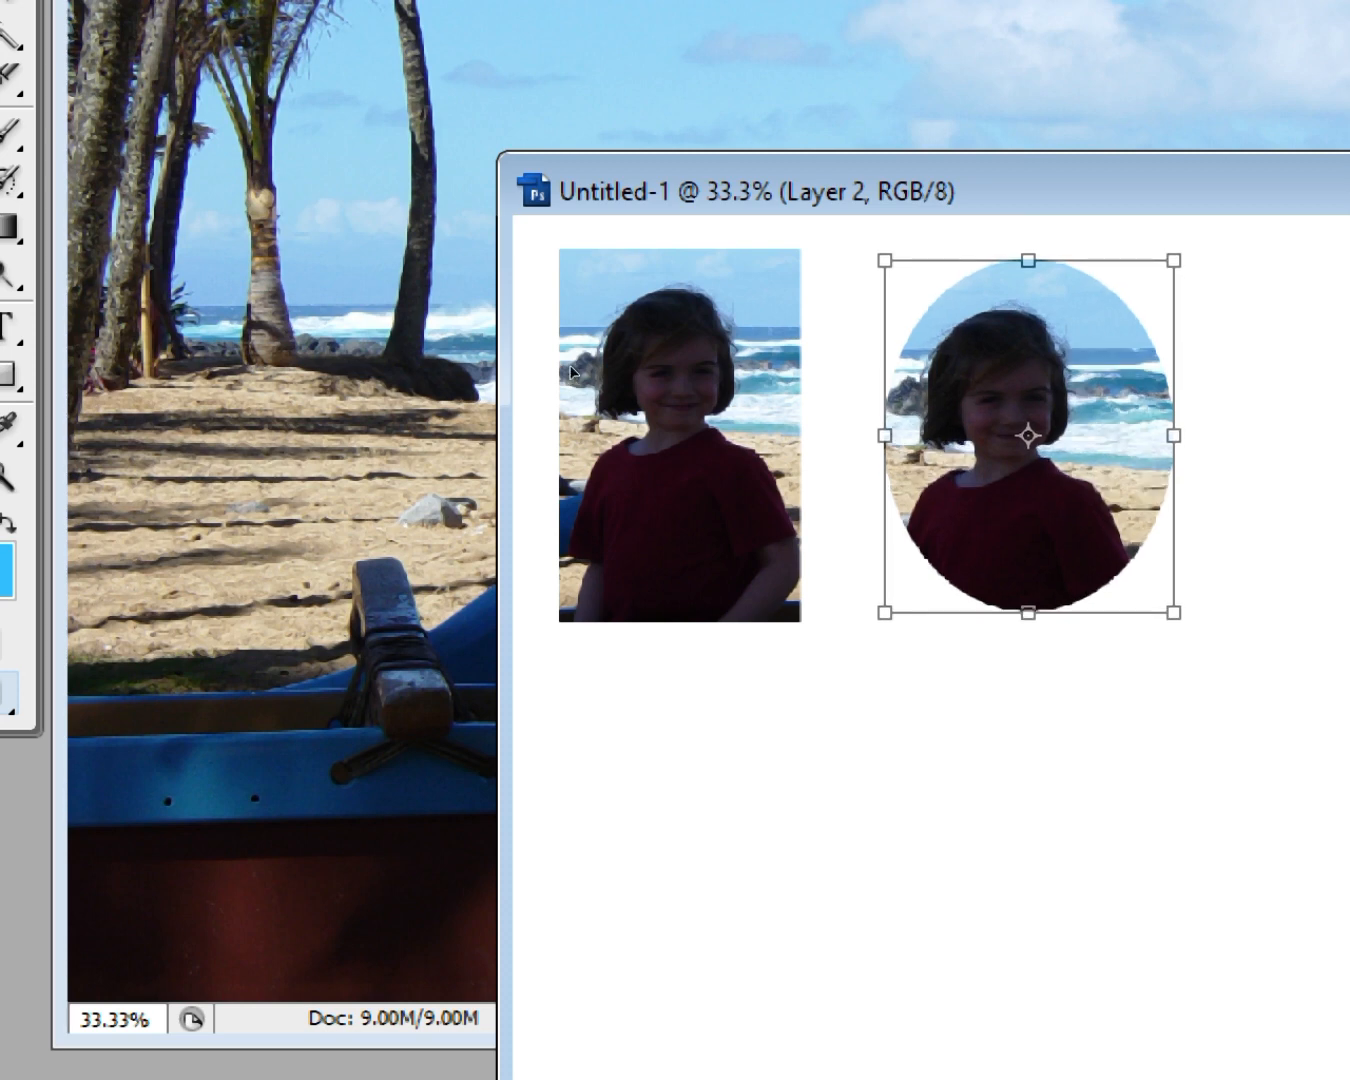
pyautogui.press('Return')
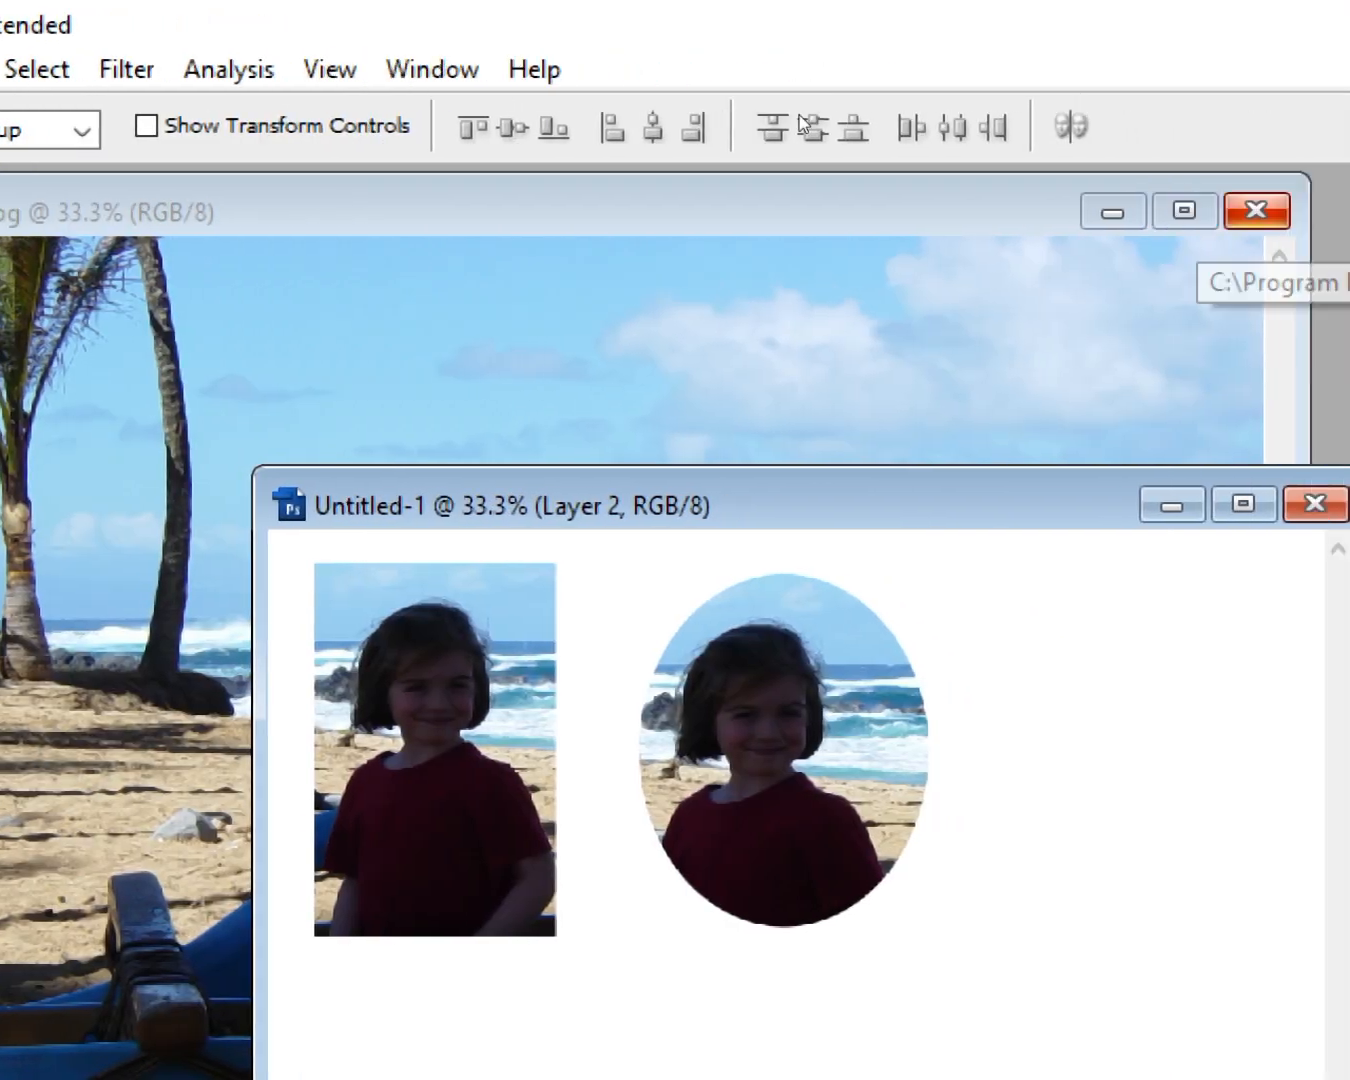
pyautogui.click(1257, 211)
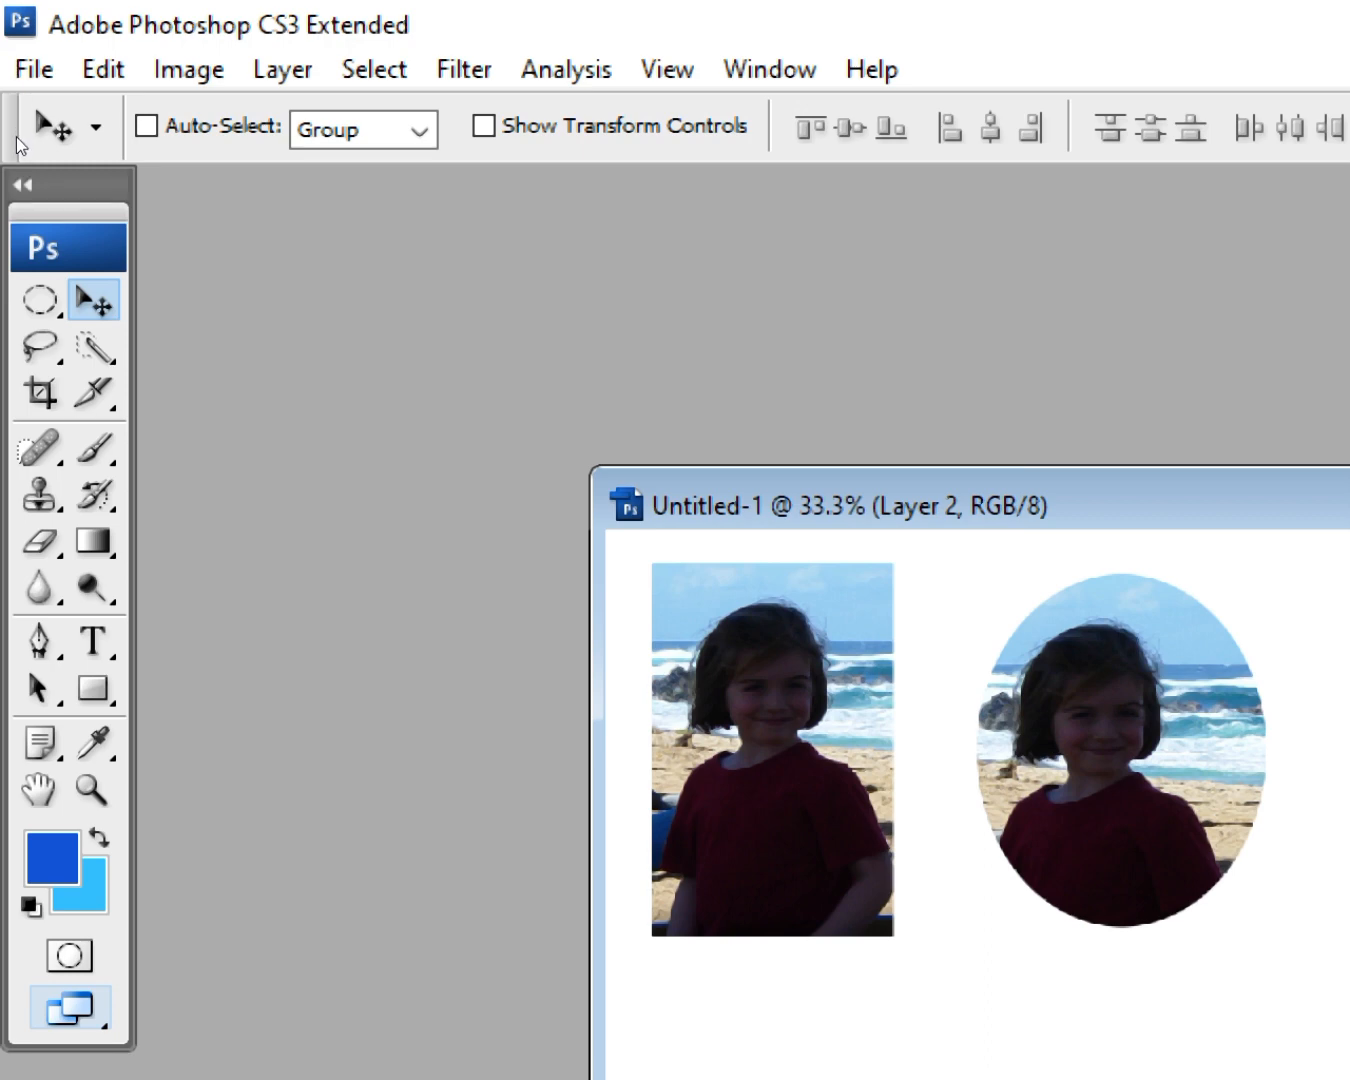
# - Choose the Single Row Marquee tool and add a new empty layer above the oval picture with the default settings
pyautogui.click(41, 300)
pyautogui.click(232, 300)
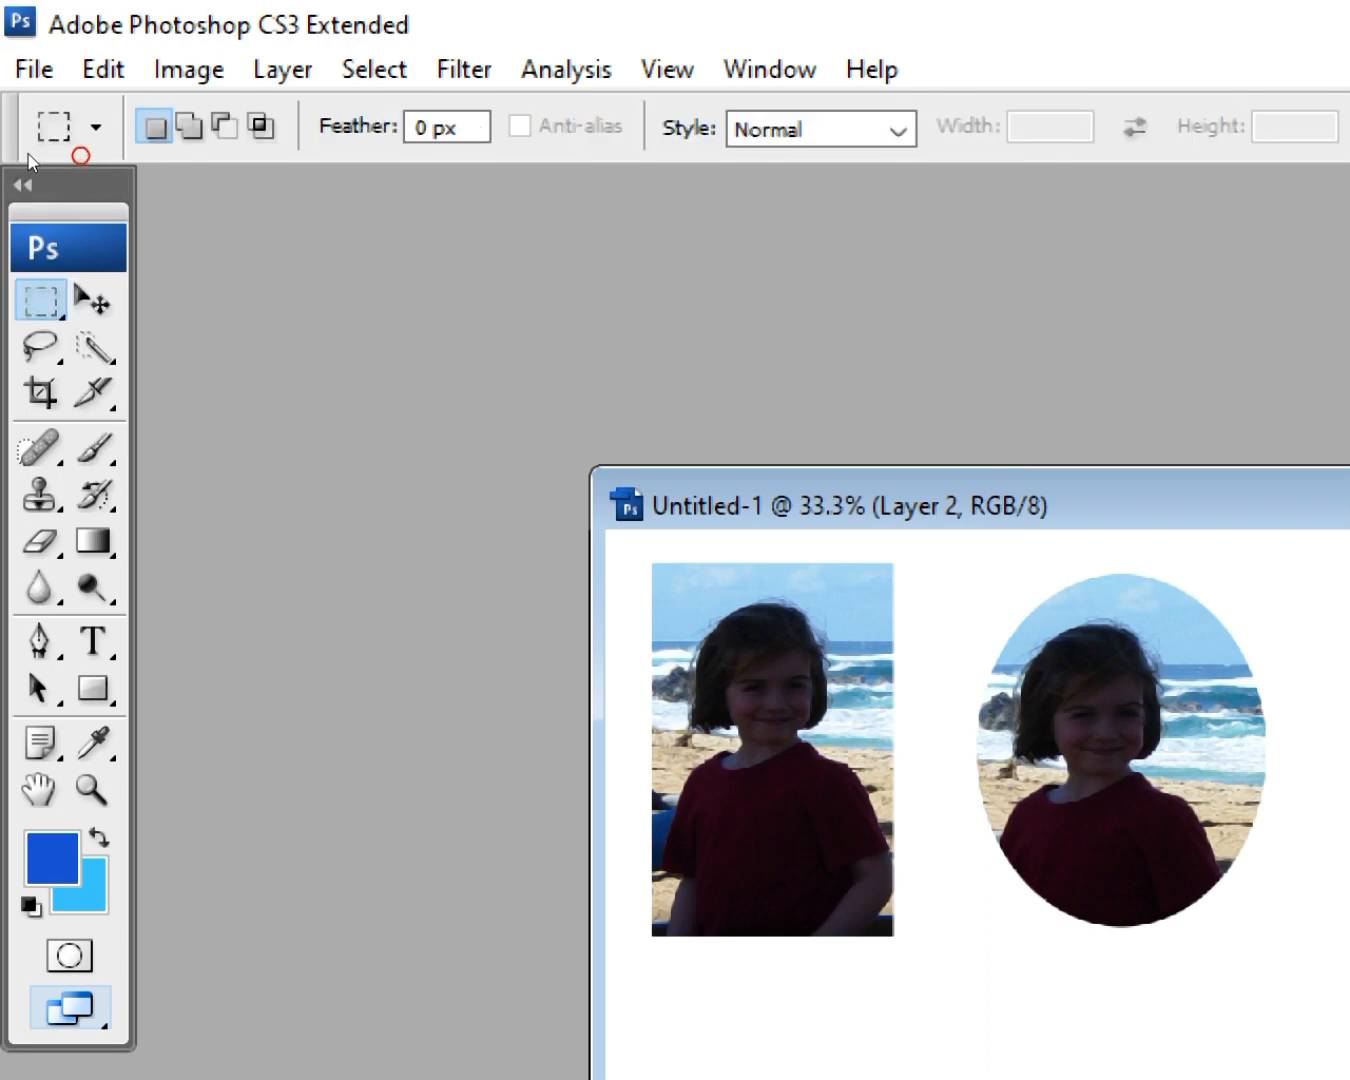
pyautogui.rightClick(41, 300)
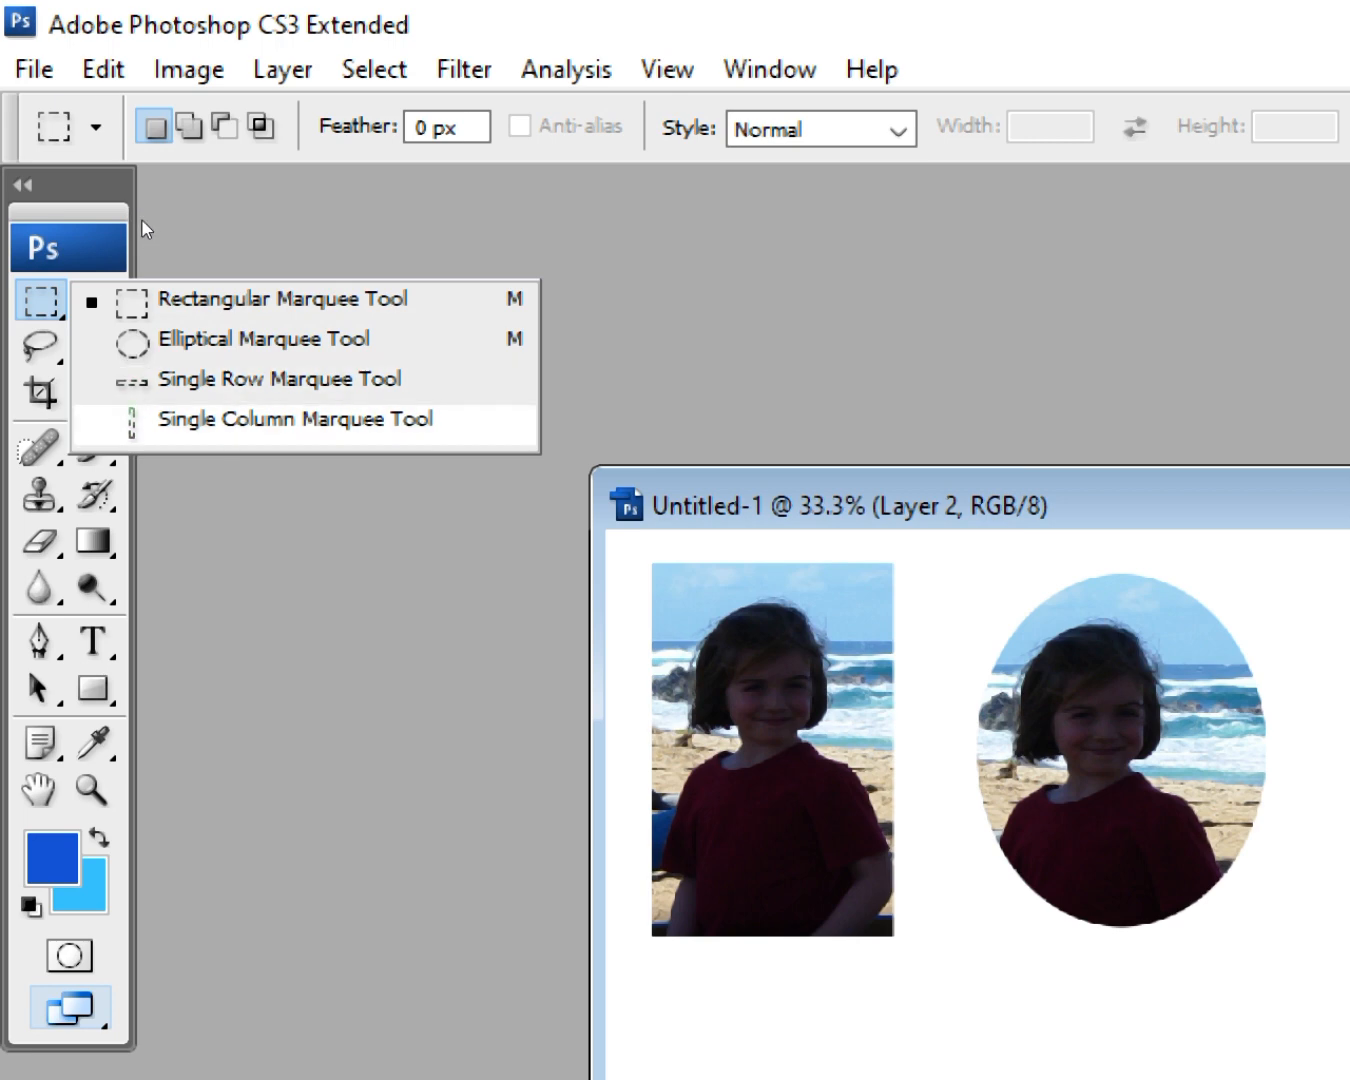
pyautogui.click(23, 151)
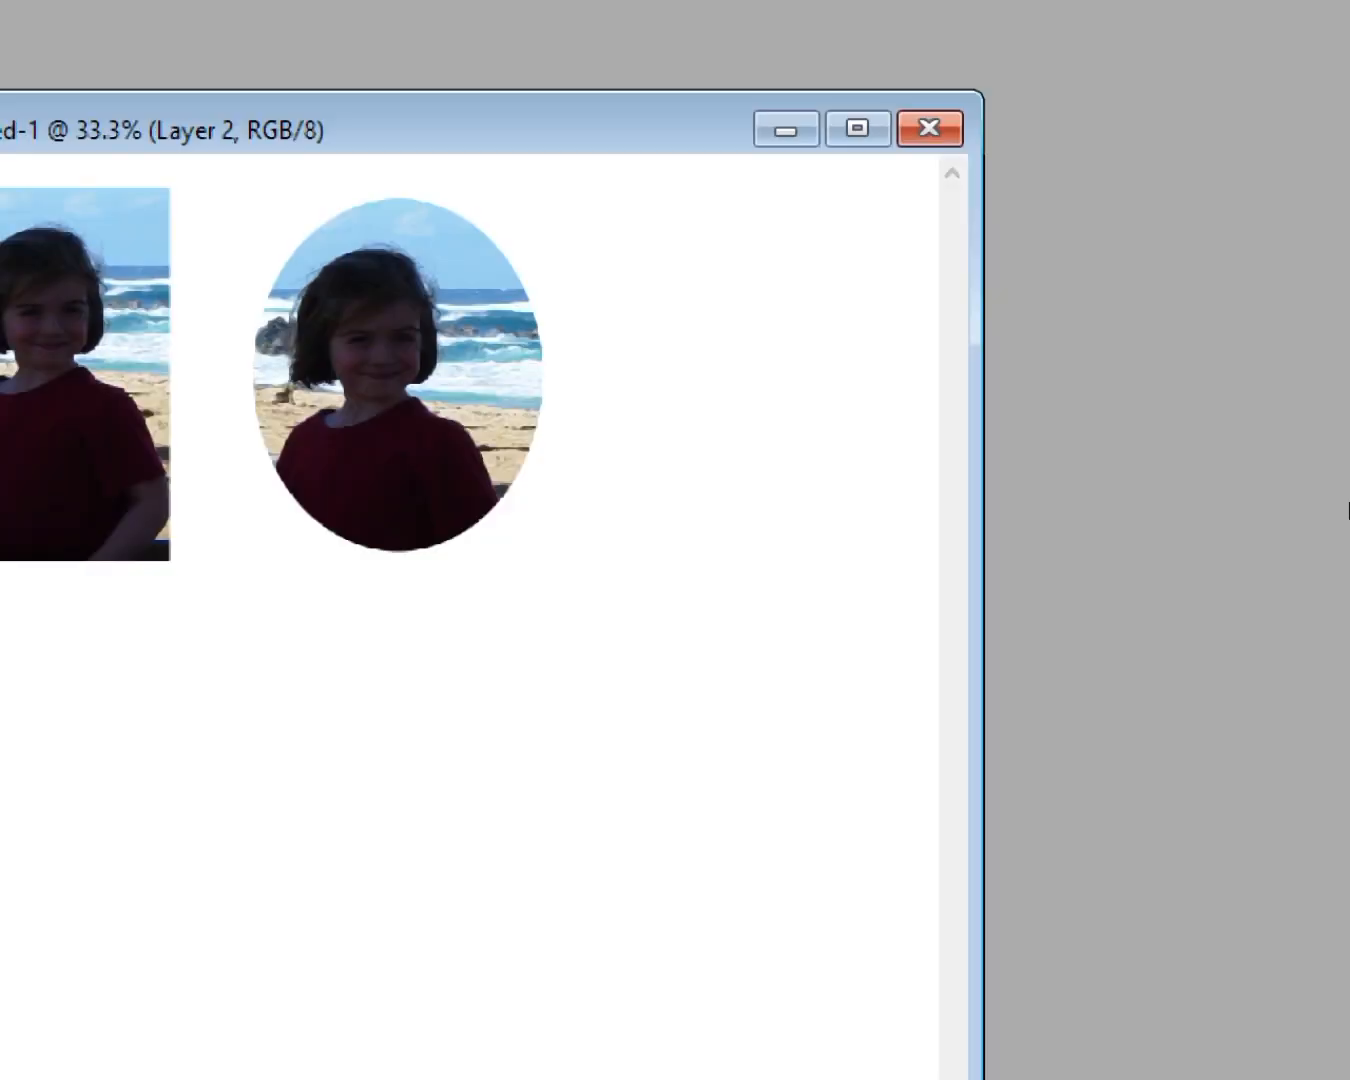
pyautogui.hotkey('ctrl', 'shift', 'n')
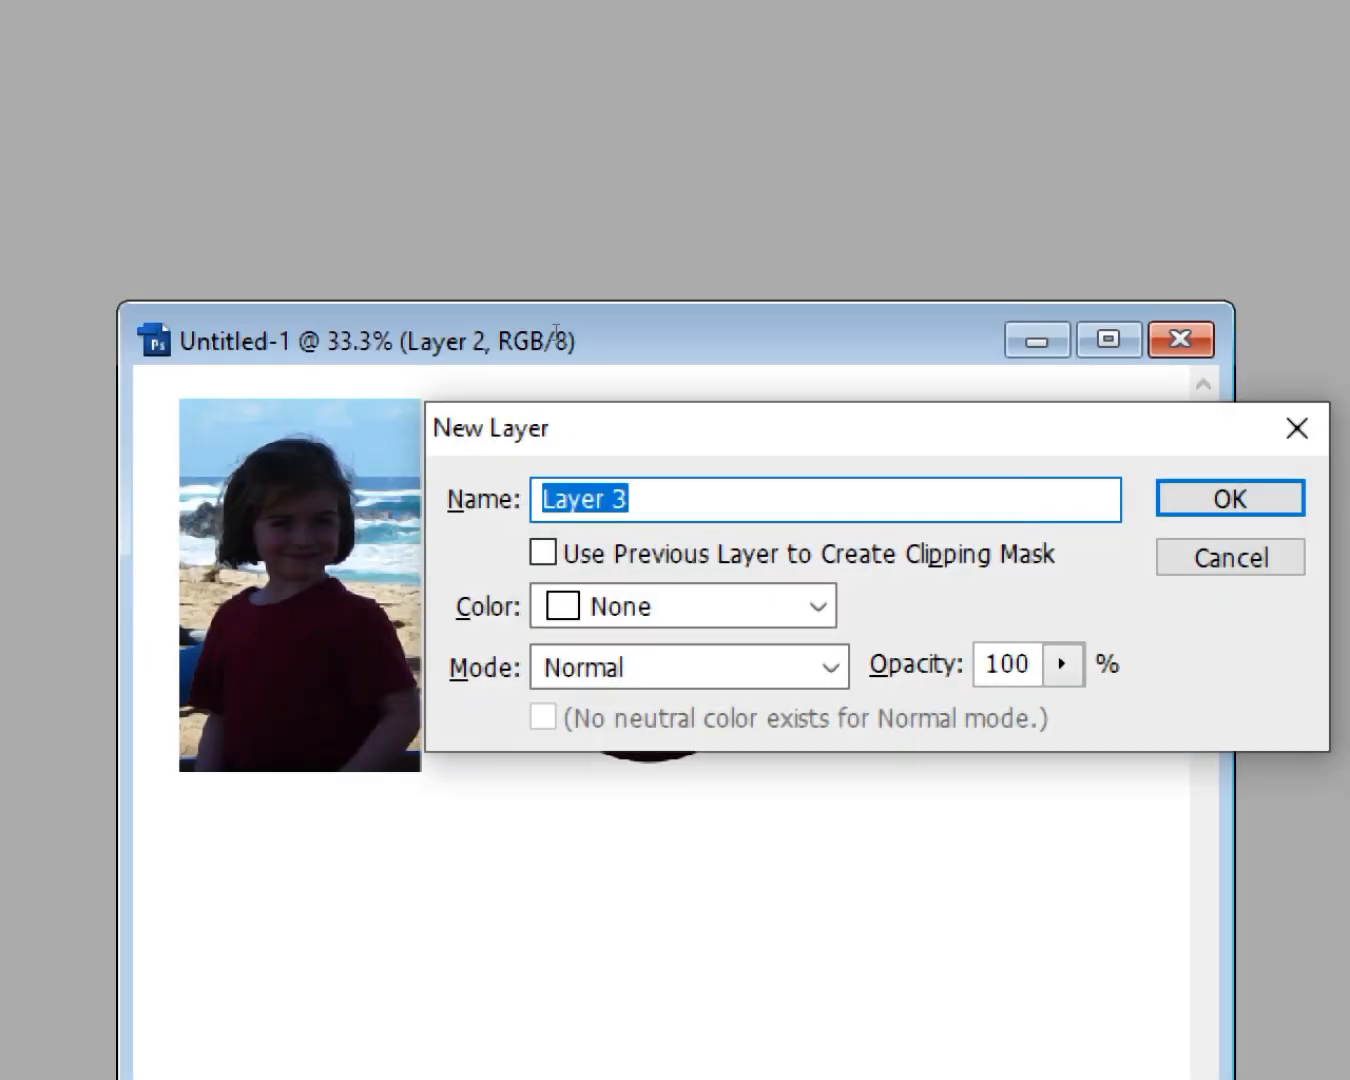
pyautogui.press('Return')
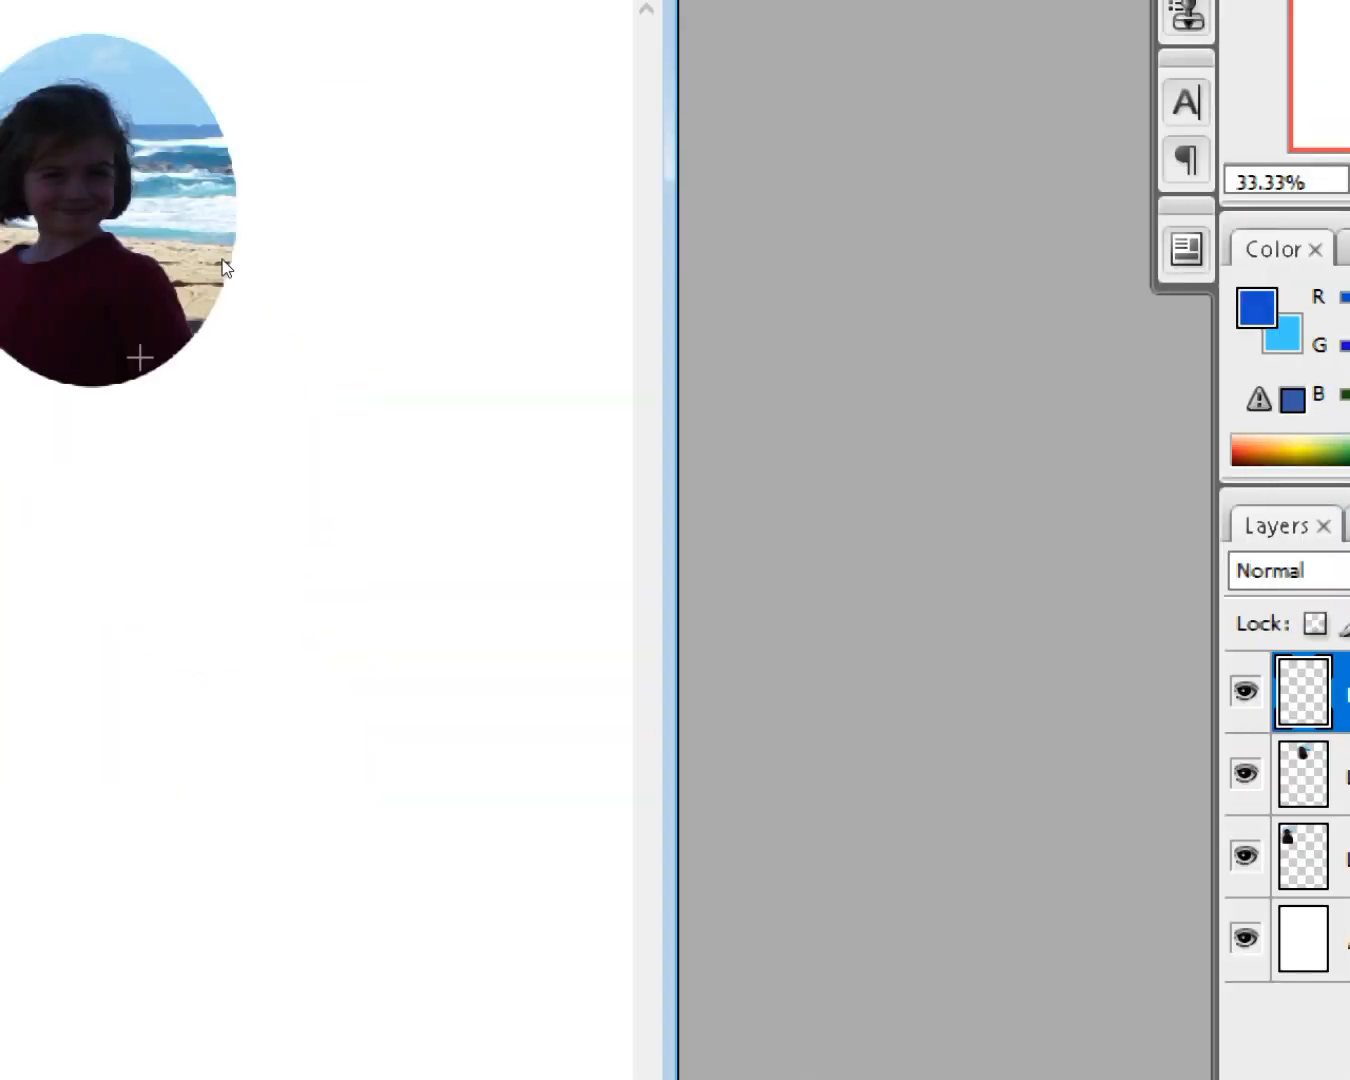
# - Draw a Single Row Marquee across the page below the two pictures, fill it with the light blue background colour, and deselect
pyautogui.click(43, 299)
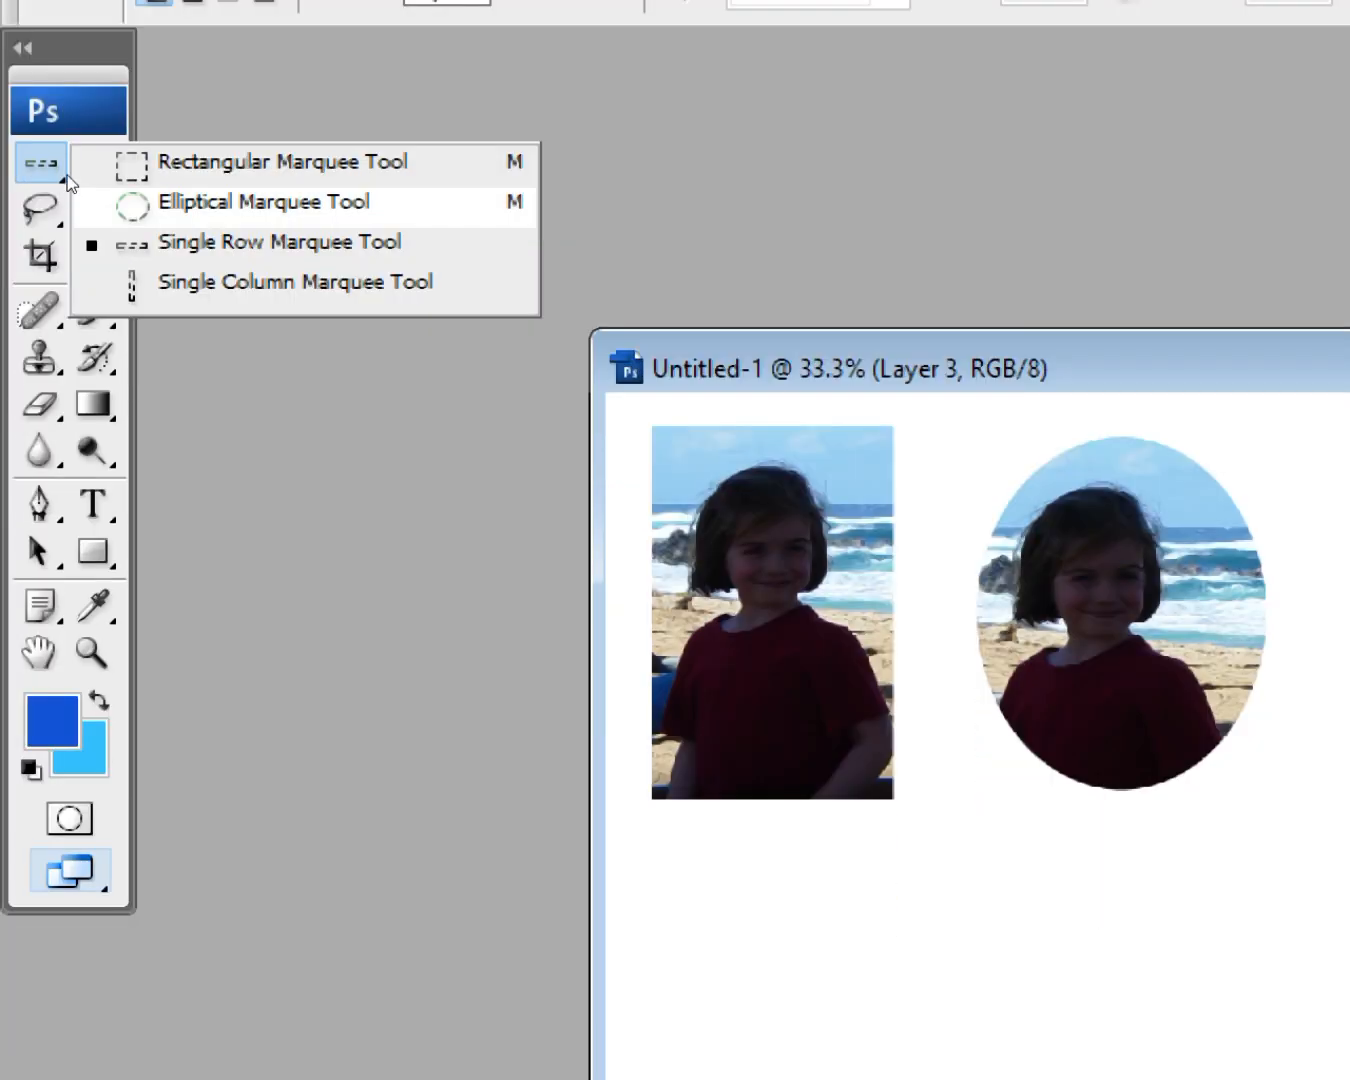
pyautogui.click(201, 242)
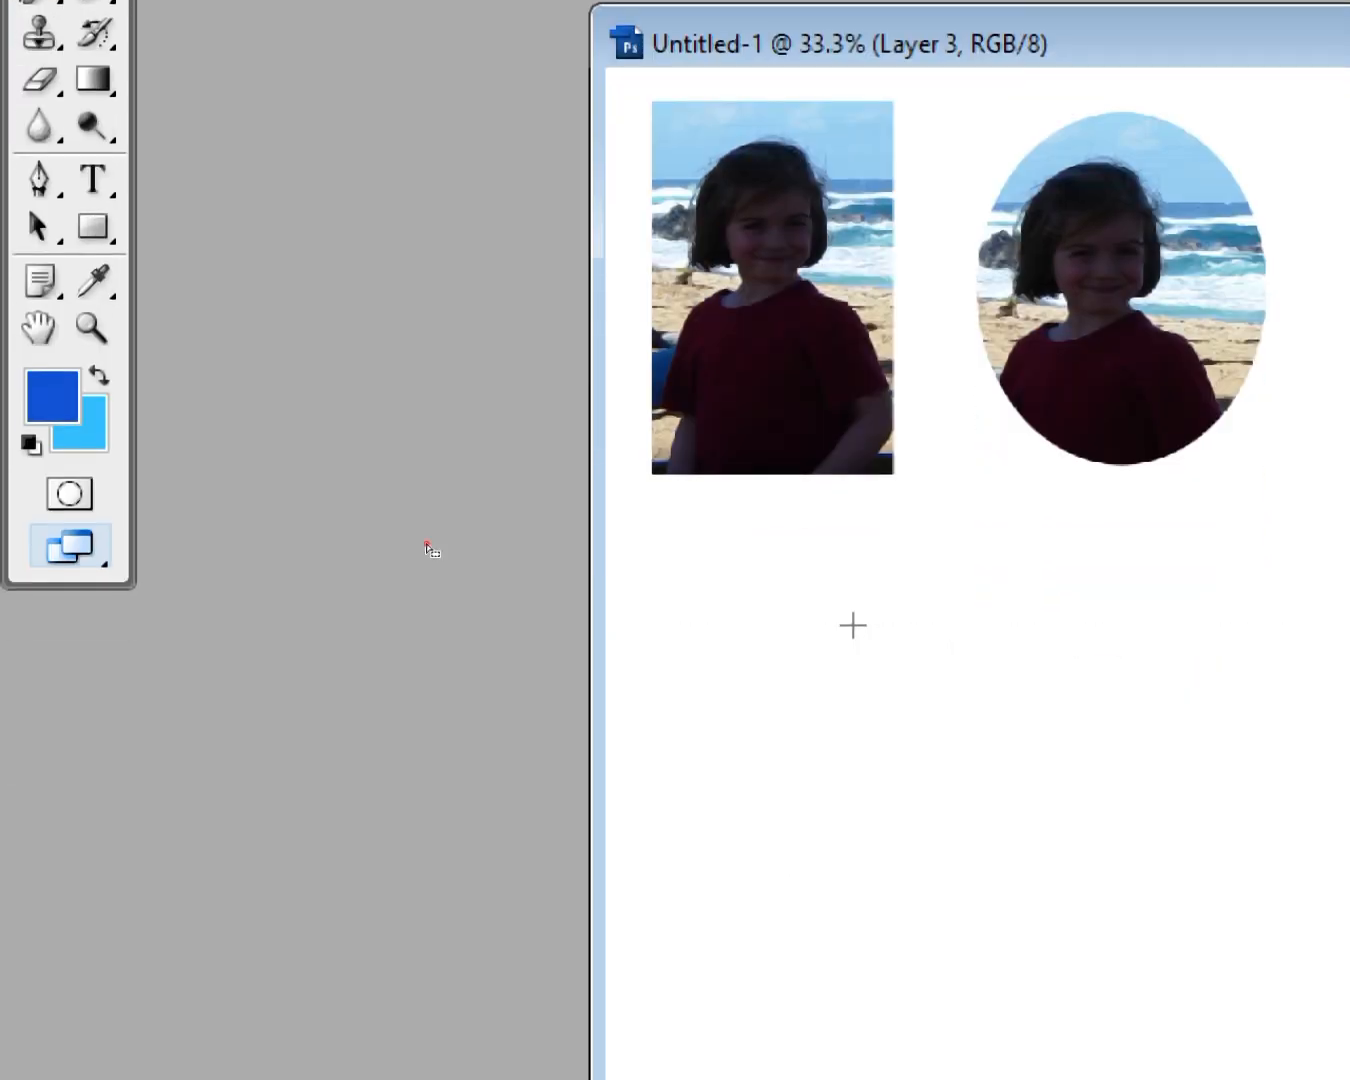
pyautogui.click(853, 625)
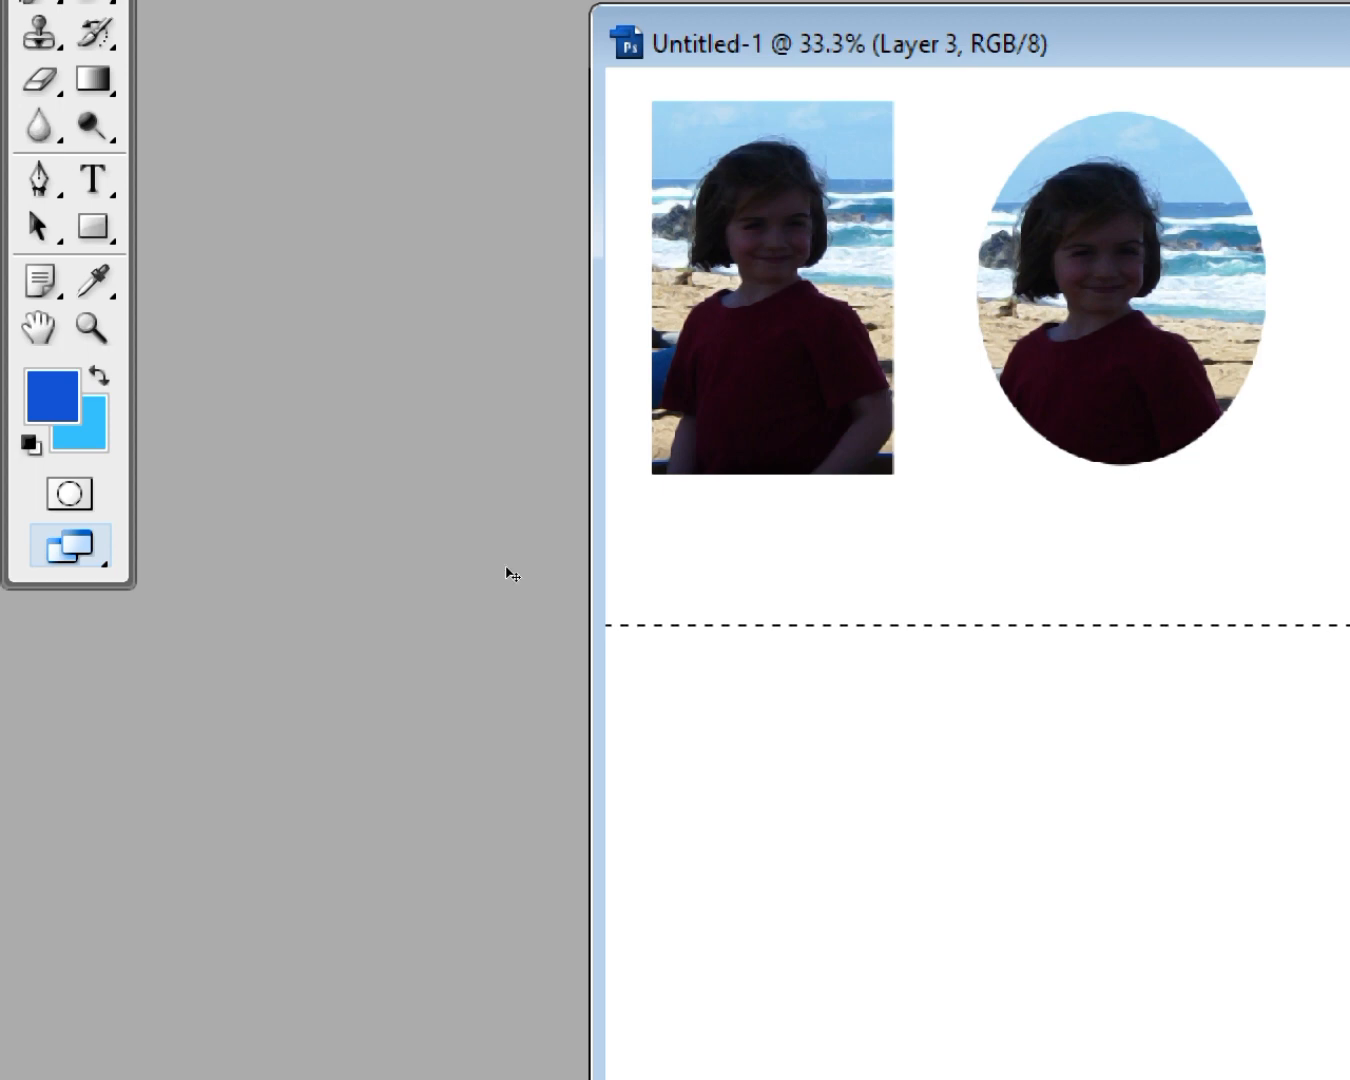
pyautogui.hotkey('ctrl', 'BackSpace')
pyautogui.hotkey('ctrl', 'd')
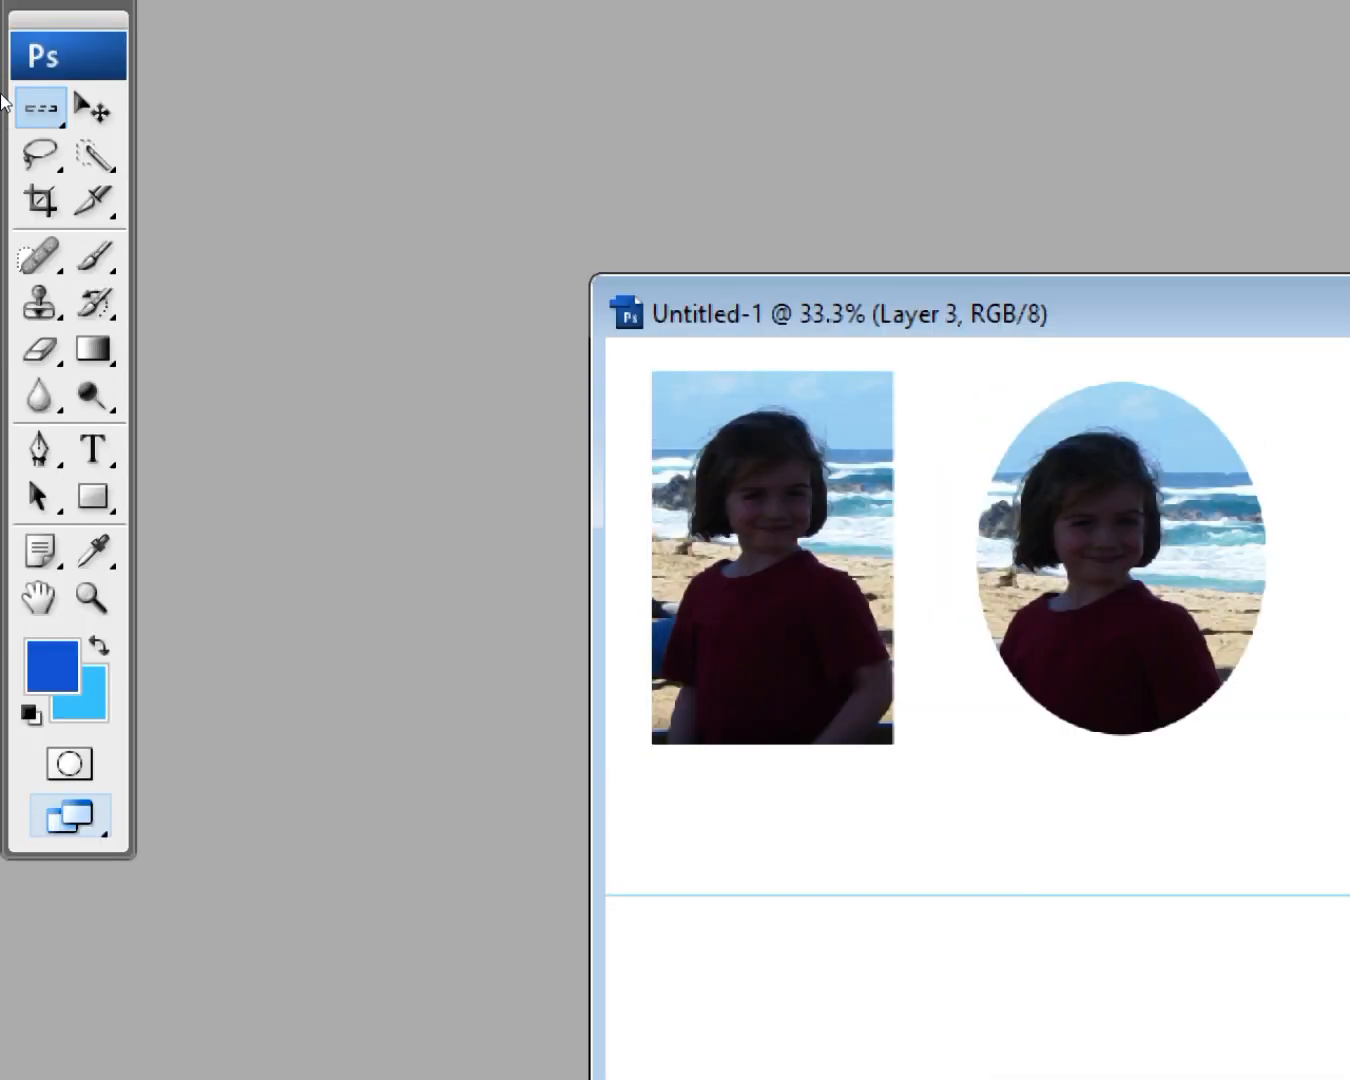
# - Switch to the Single Column Marquee tool and review the four marquee tool variants
pyautogui.click(30, 120)
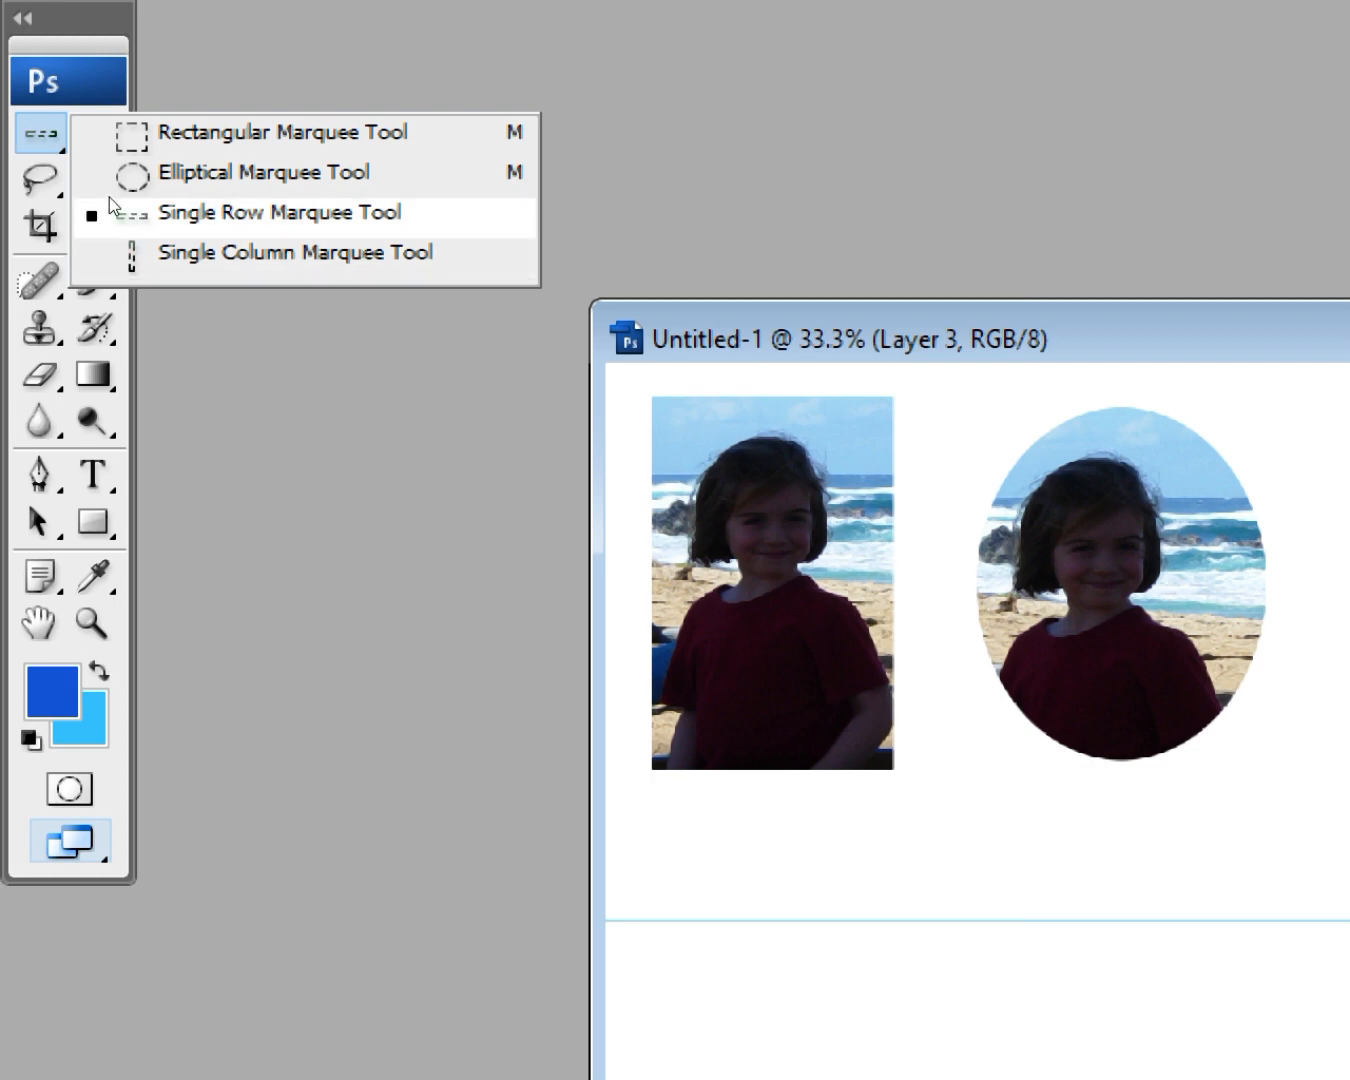
pyautogui.click(15, 156)
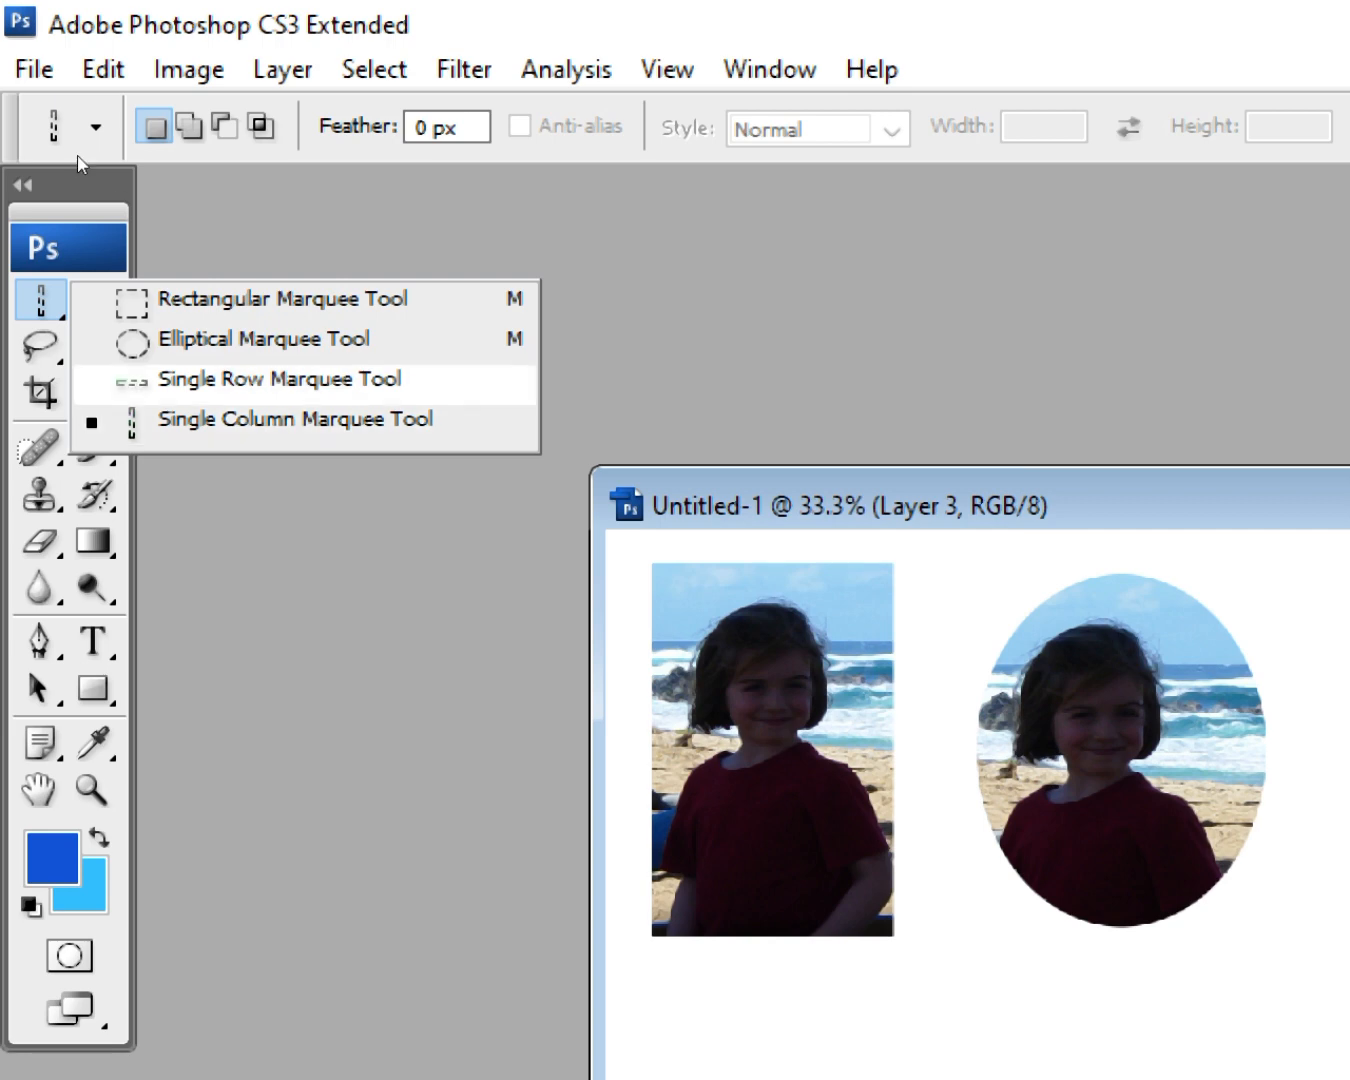
pyautogui.click(19, 146)
pyautogui.press('v')
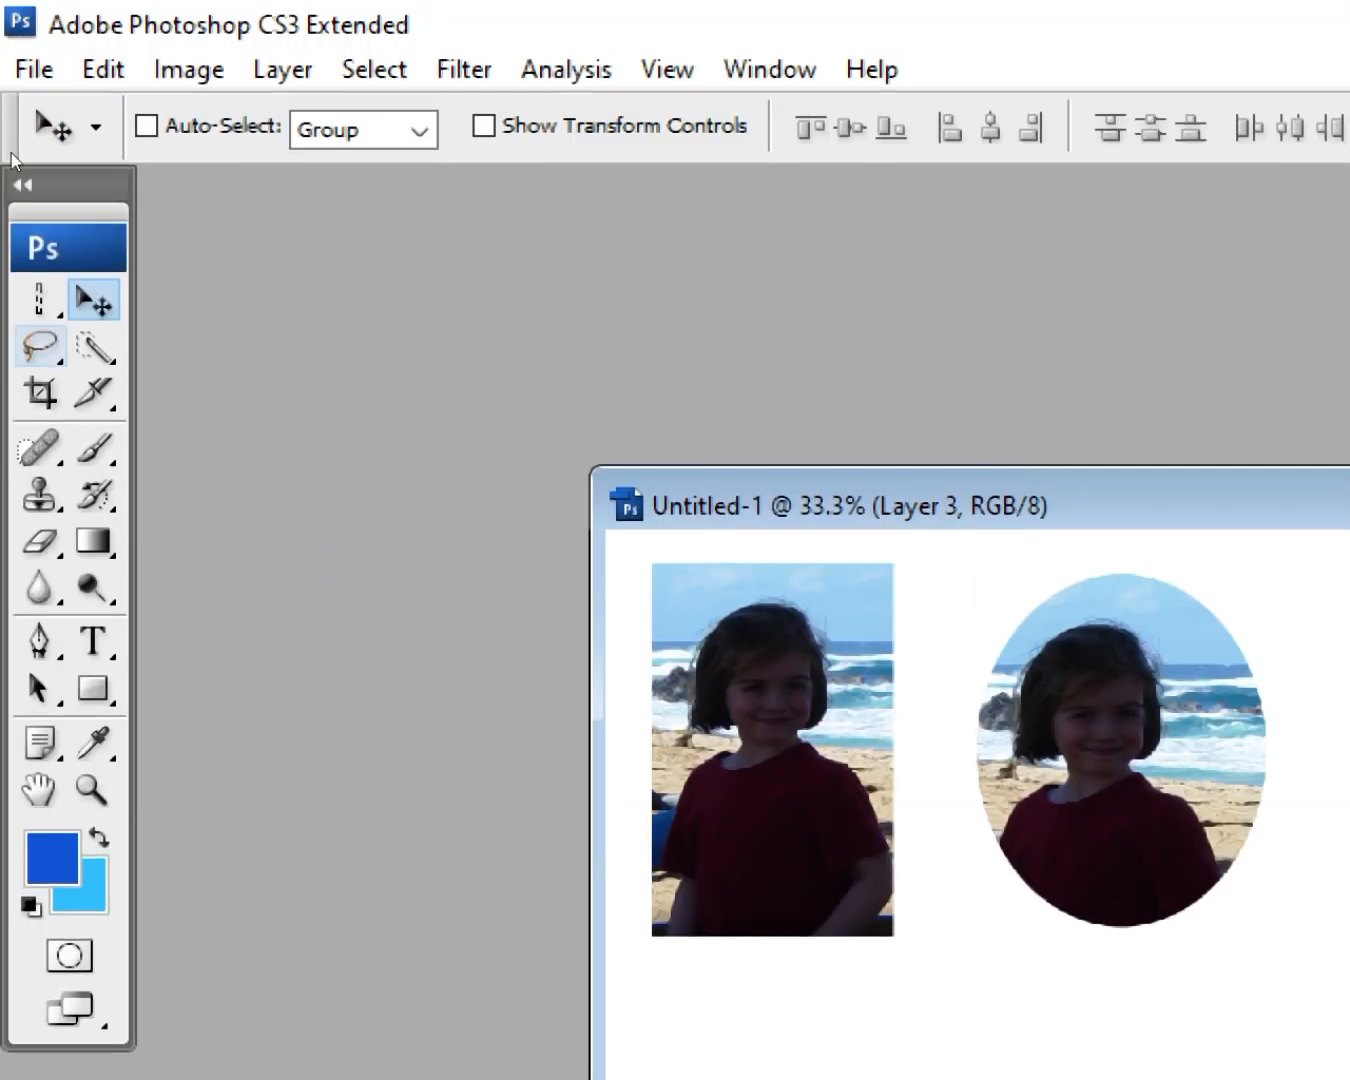
pyautogui.press('m')
pyautogui.rightClick(41, 300)
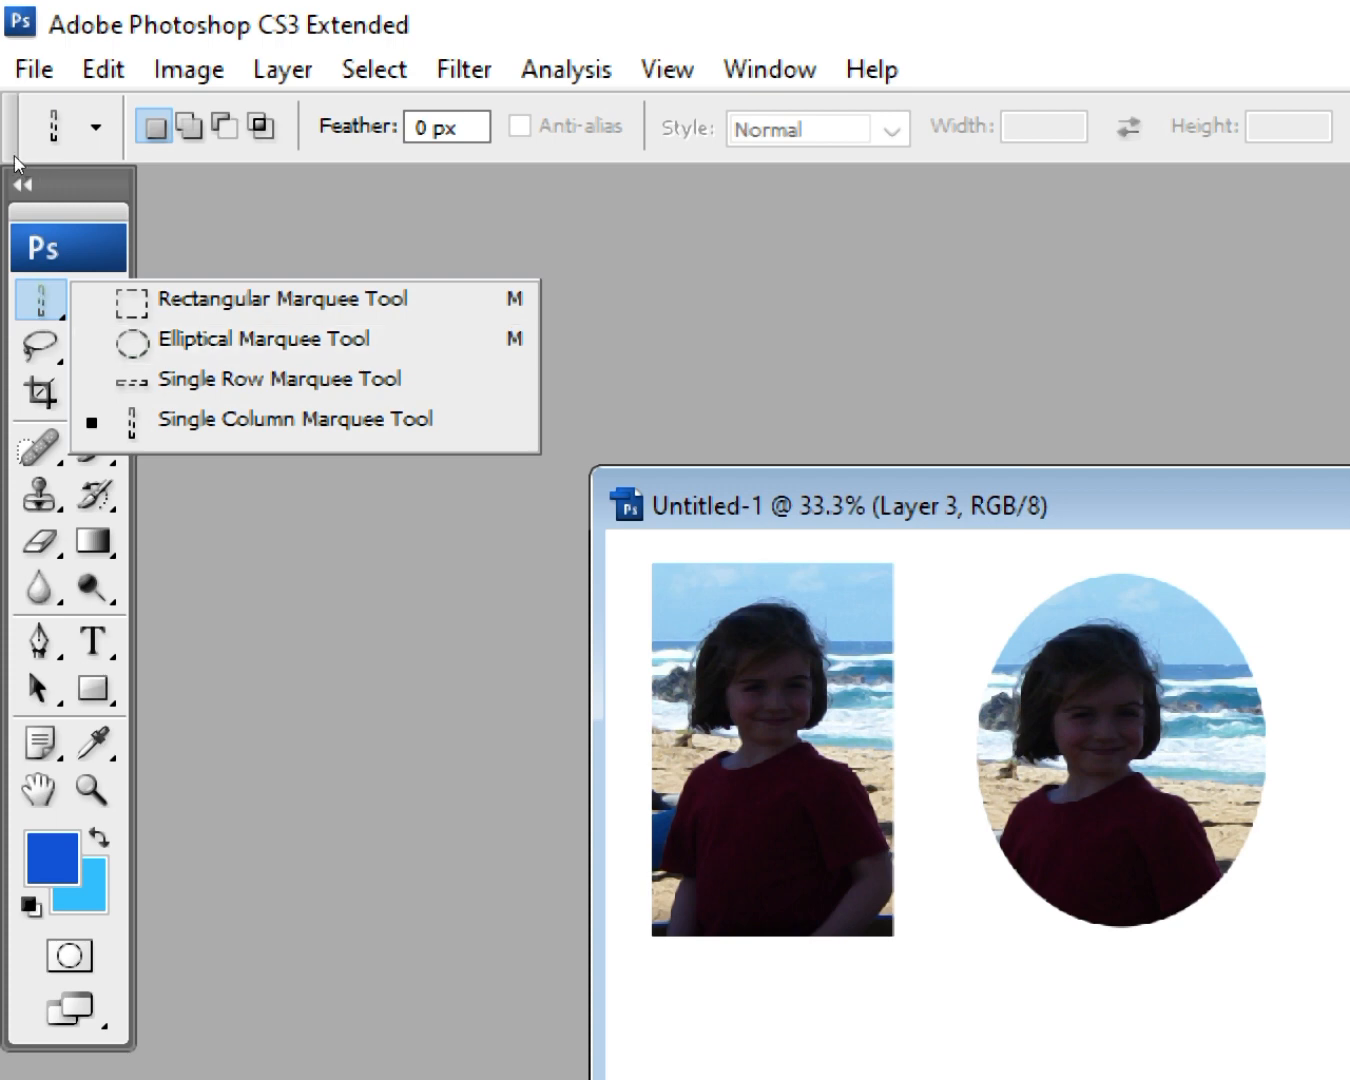
# - Reset the marquee to the Rectangular Marquee tool with the Move tool active, and show the Windows desktop
pyautogui.click(40, 299)
pyautogui.click(201, 300)
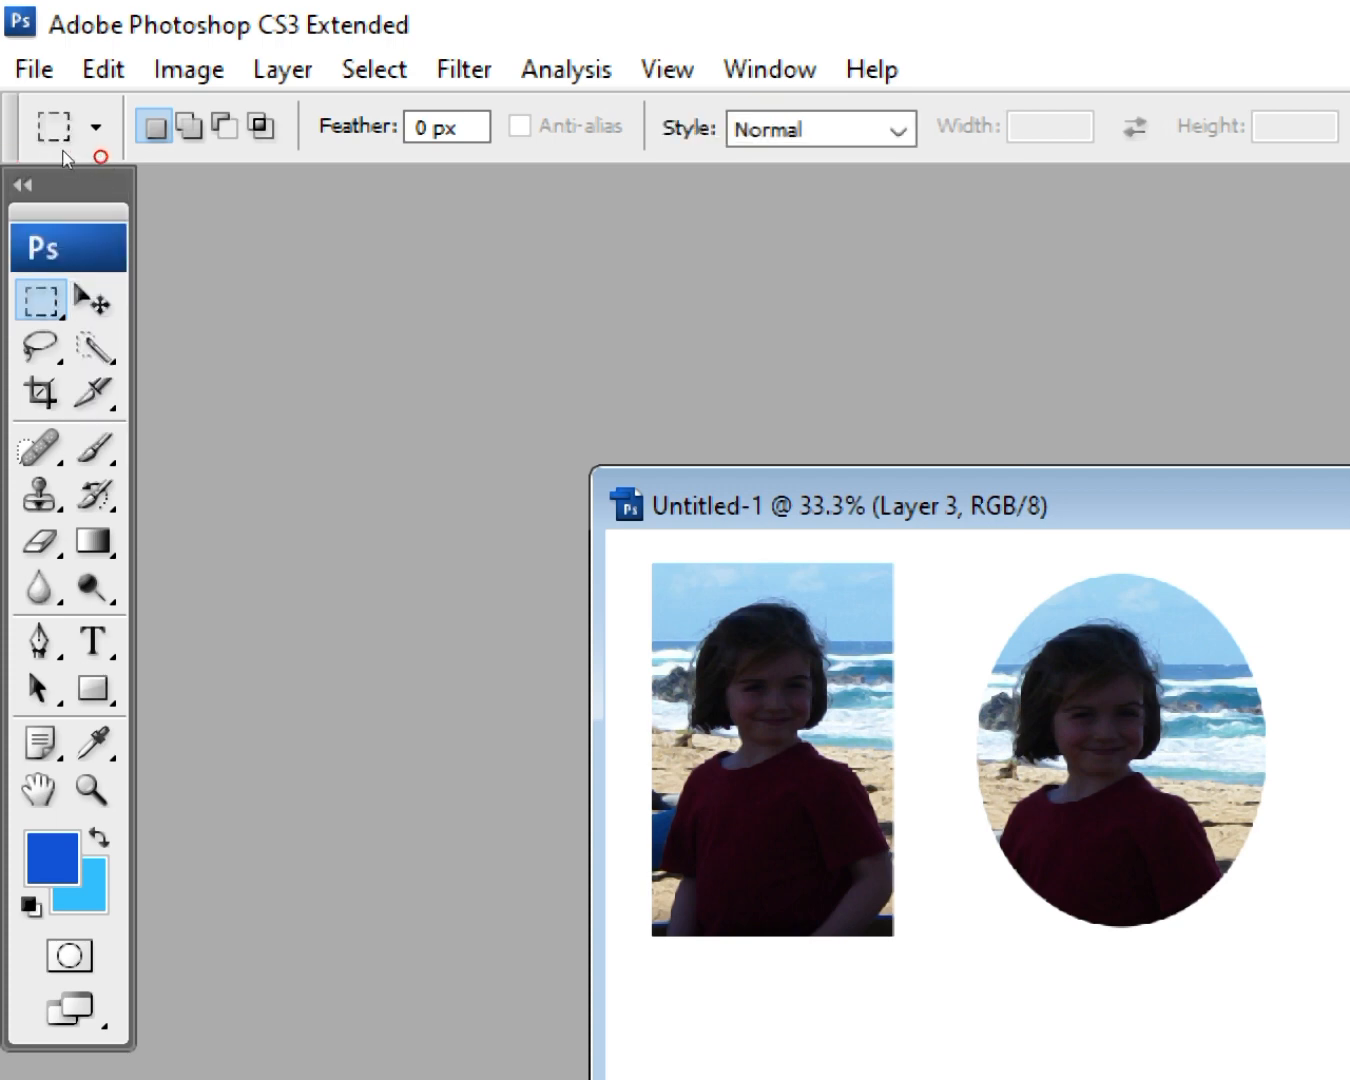
pyautogui.click(94, 300)
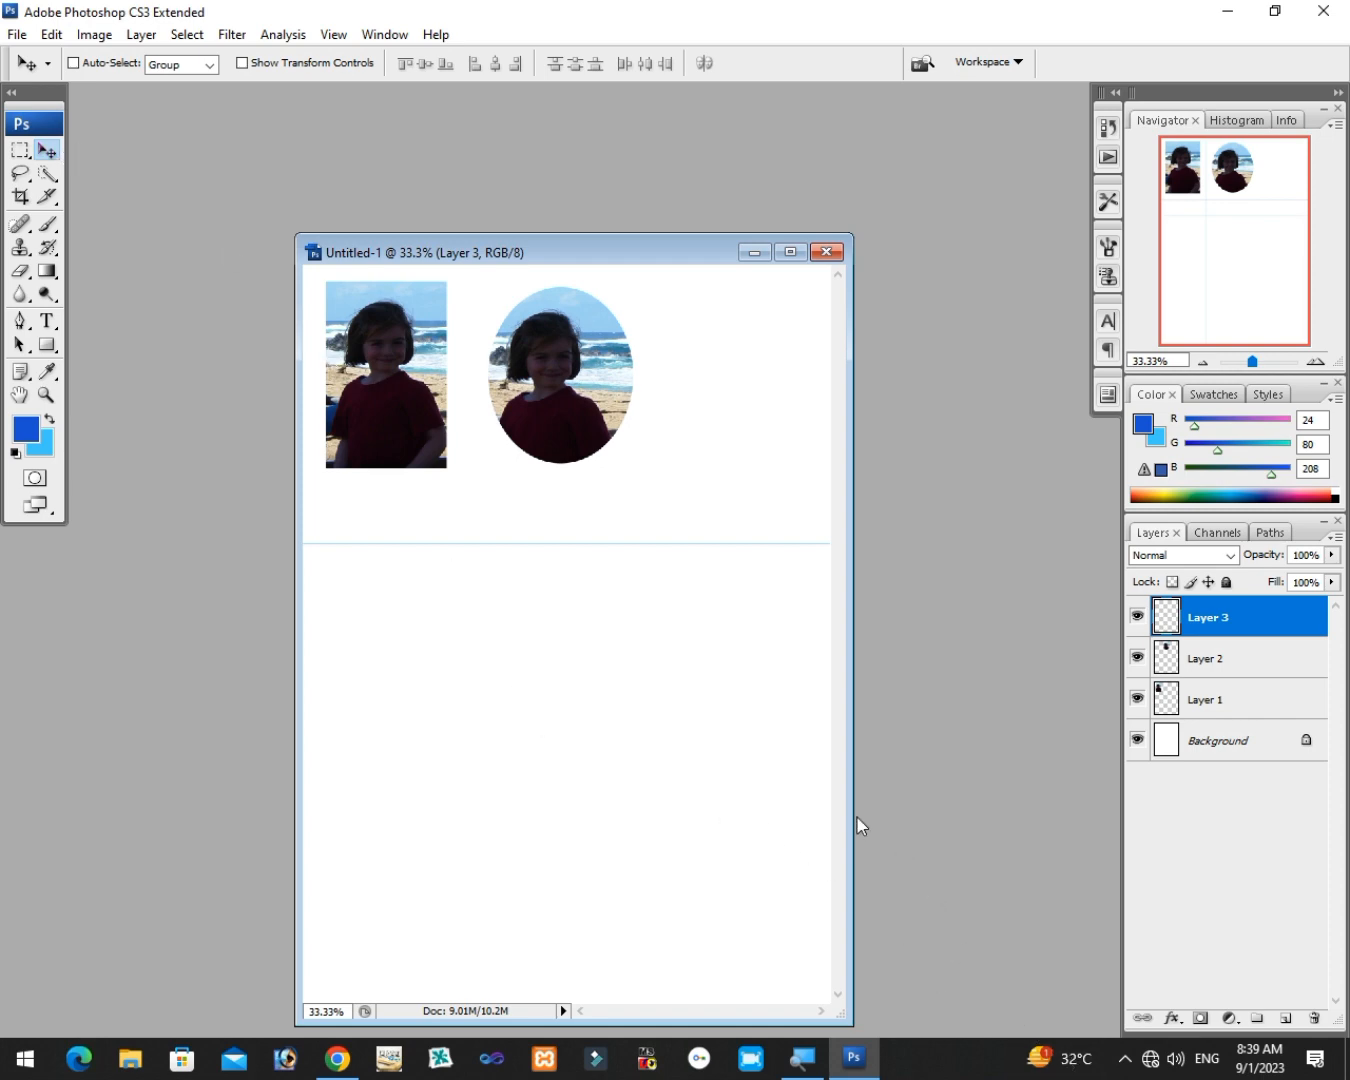
pyautogui.press('super+d')
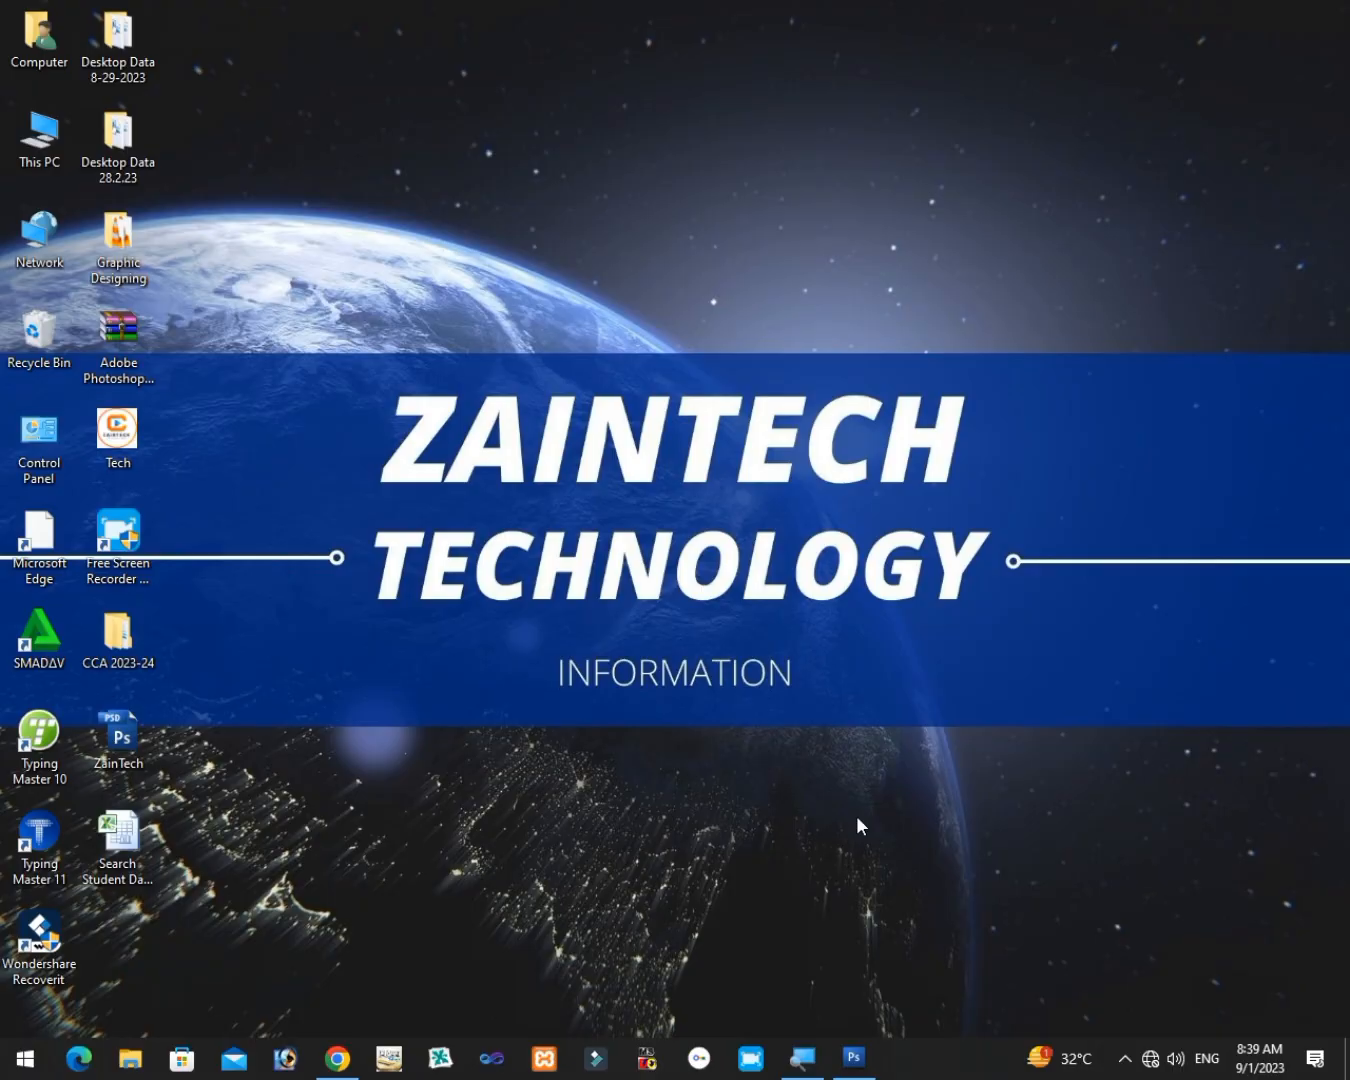